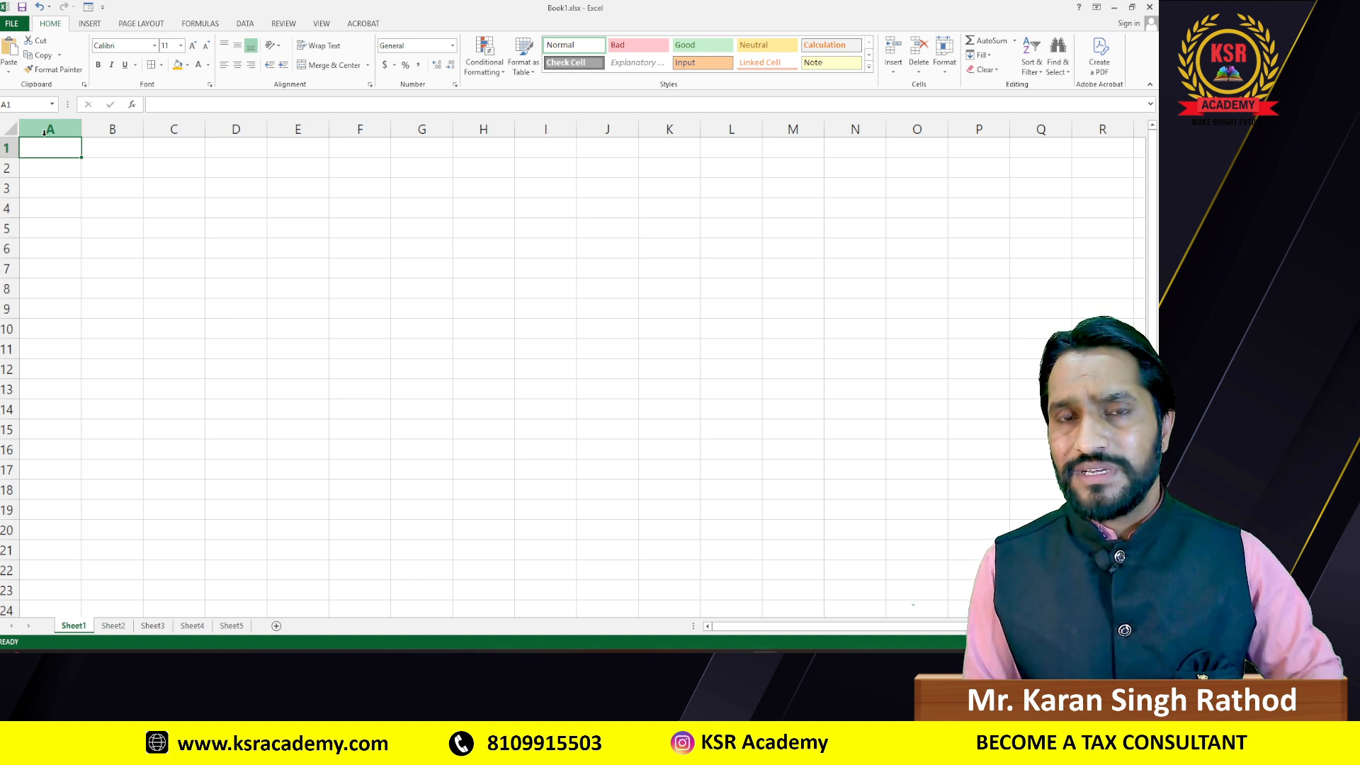
Step: Enter the title 'Tax Slab for FY 2024-25' in cell B2
click(56, 169)
click(106, 169)
click(223, 170)
click(107, 167)
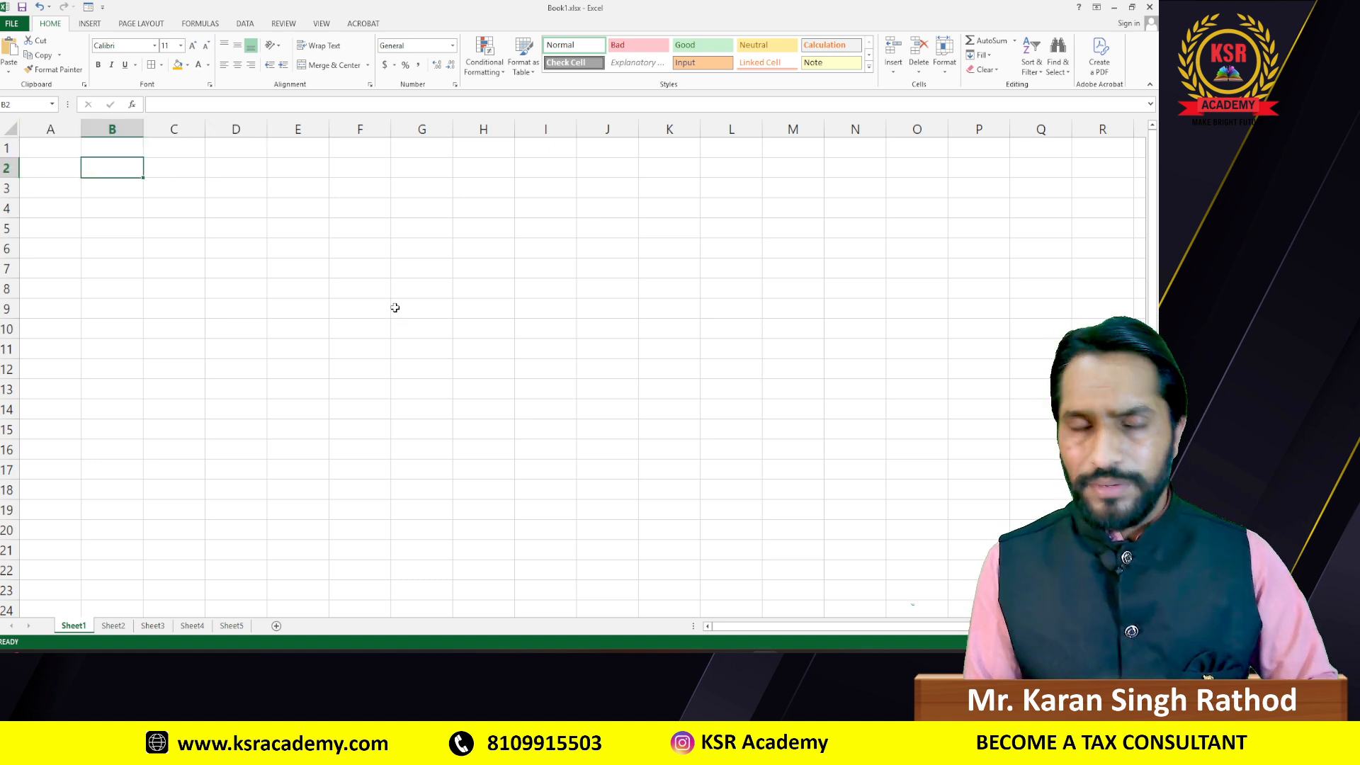
key(alt+Tab)
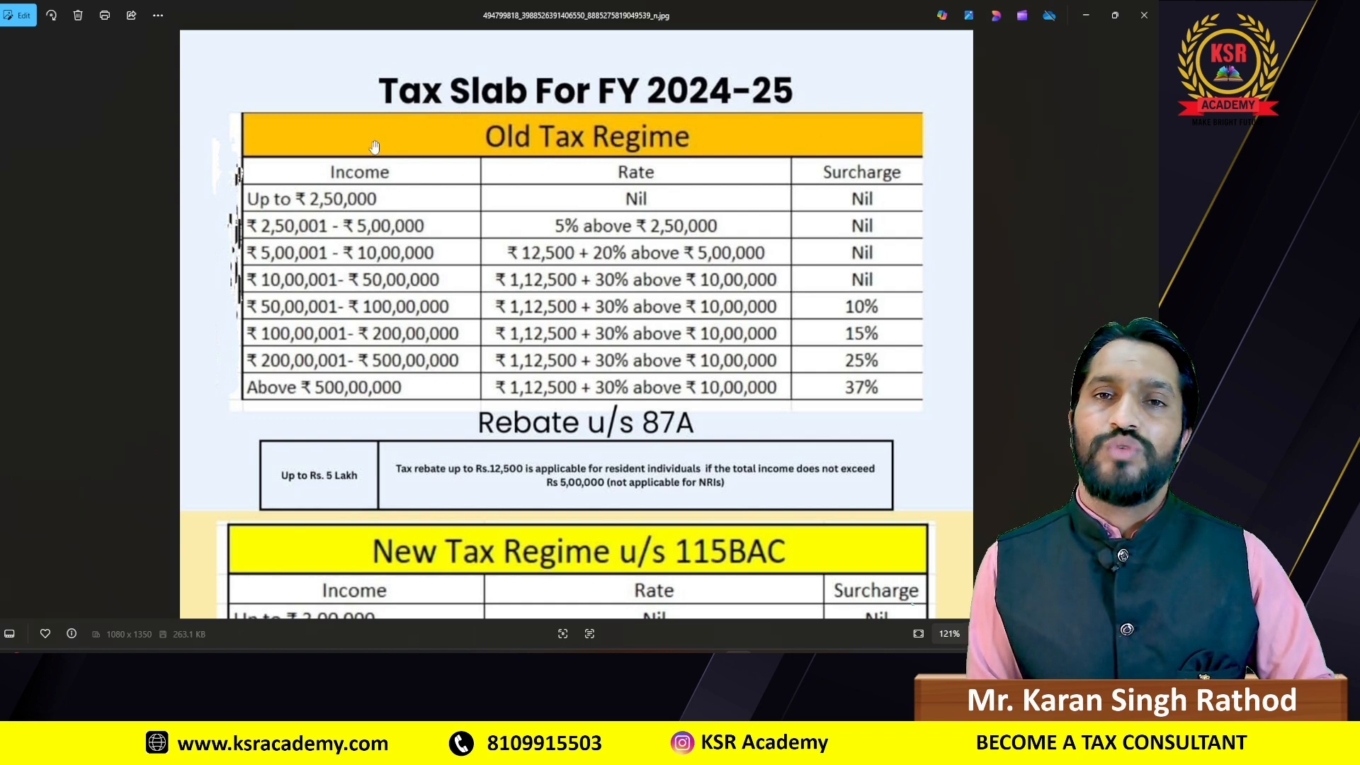
key(alt+Tab)
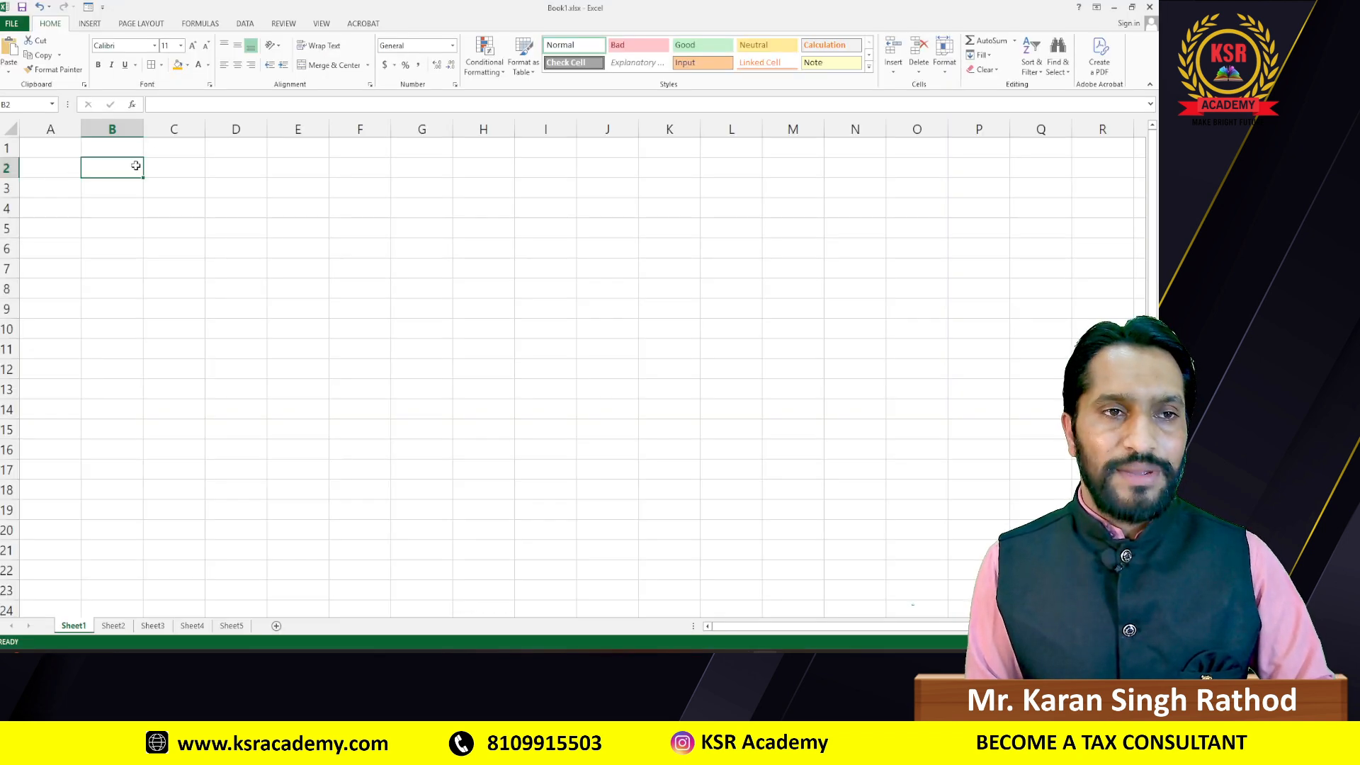
key(alt+Tab)
key(alt+Tab)
text(Tax)
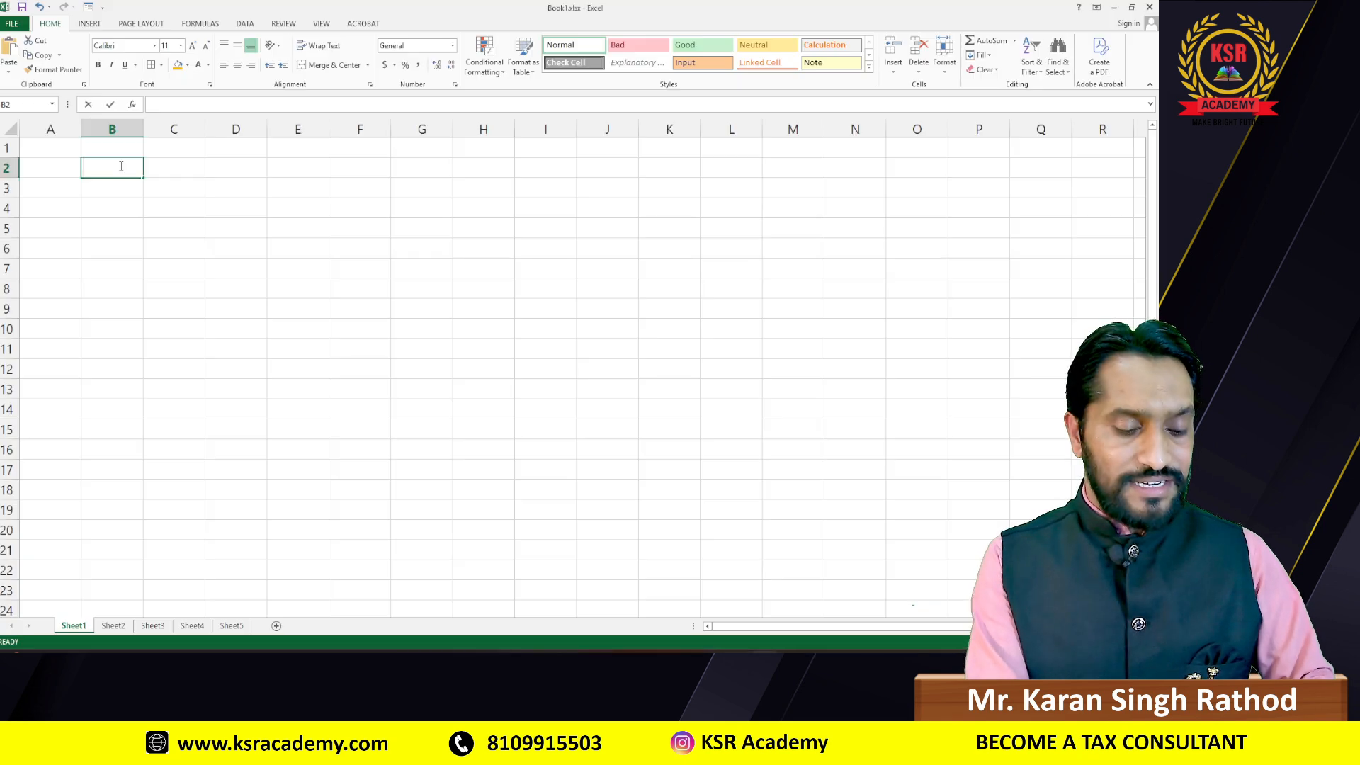
text( Slab)
key(alt+Tab)
key(alt+Tab)
key(BackSpace)
key(BackSpace)
key(BackSpace)
text(k)
key(BackSpace)
text(la)
key(alt+Tab)
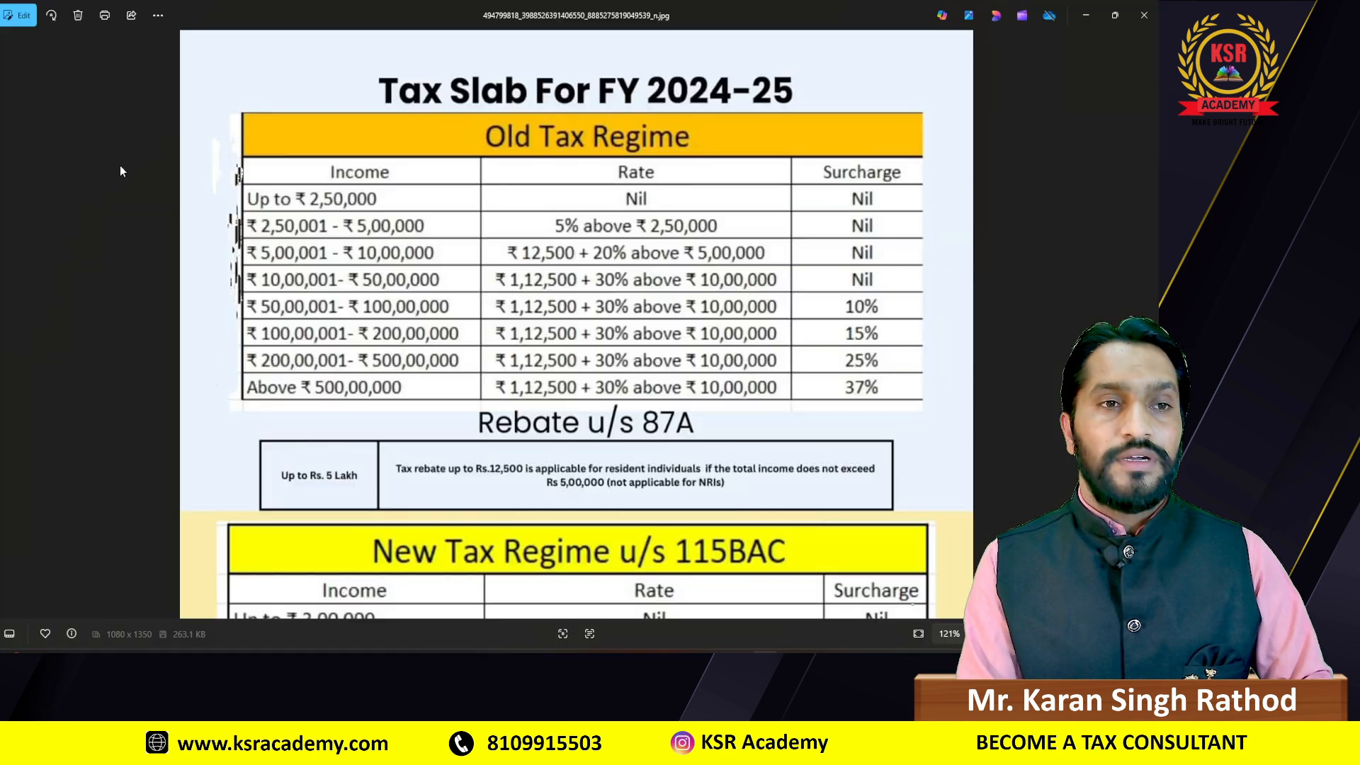
key(alt+Tab)
text(b for)
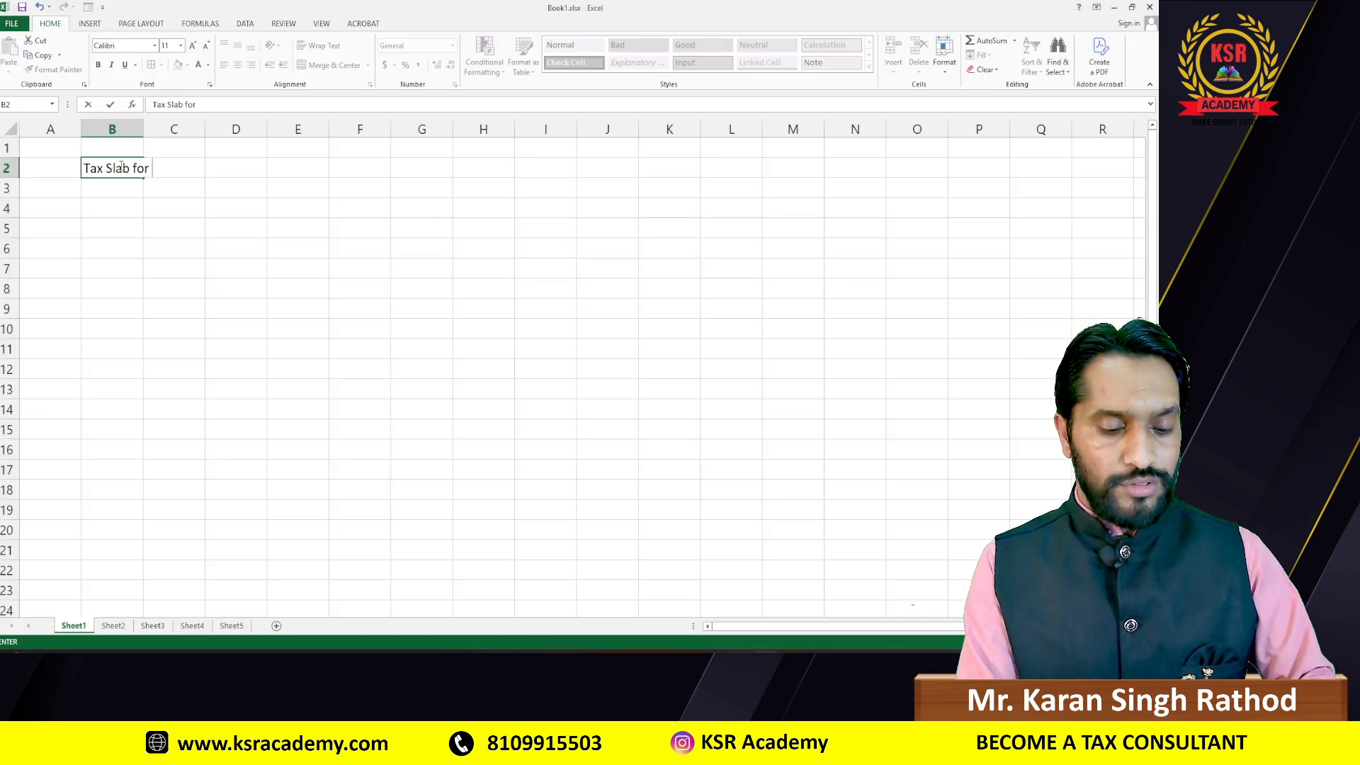
text( FY 2024-25)
key(Return)
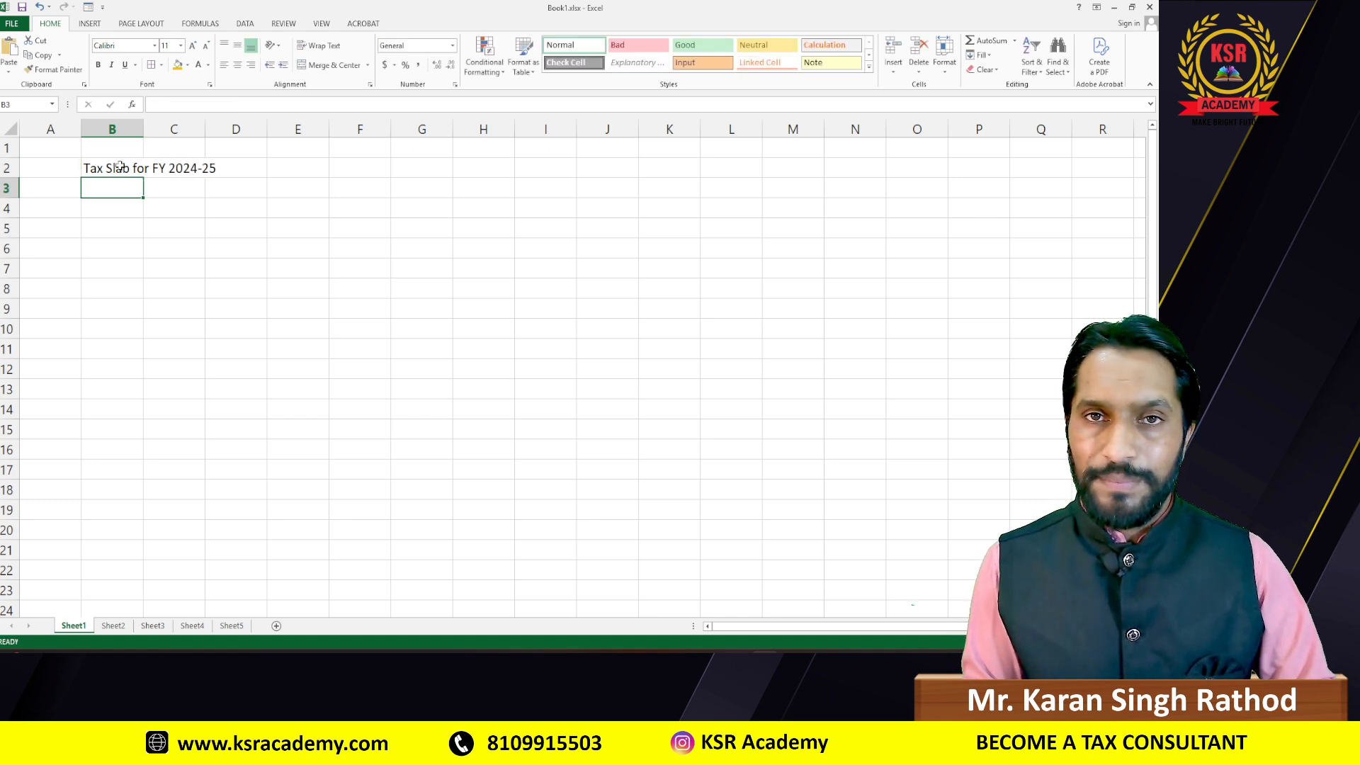
Step: Type the heading 'OLD TAX REGIME' in cell B3
click(70, 190)
key(alt+Tab)
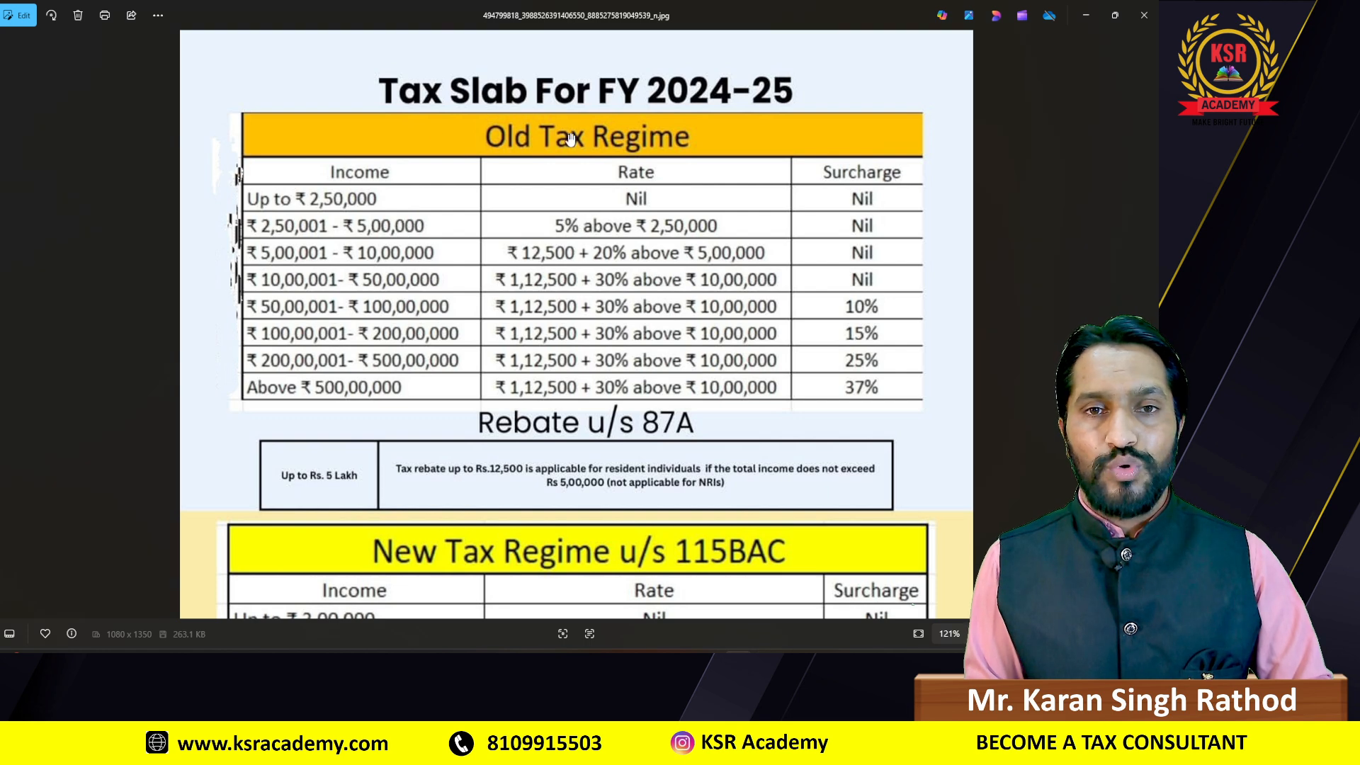
key(alt+Tab)
click(99, 190)
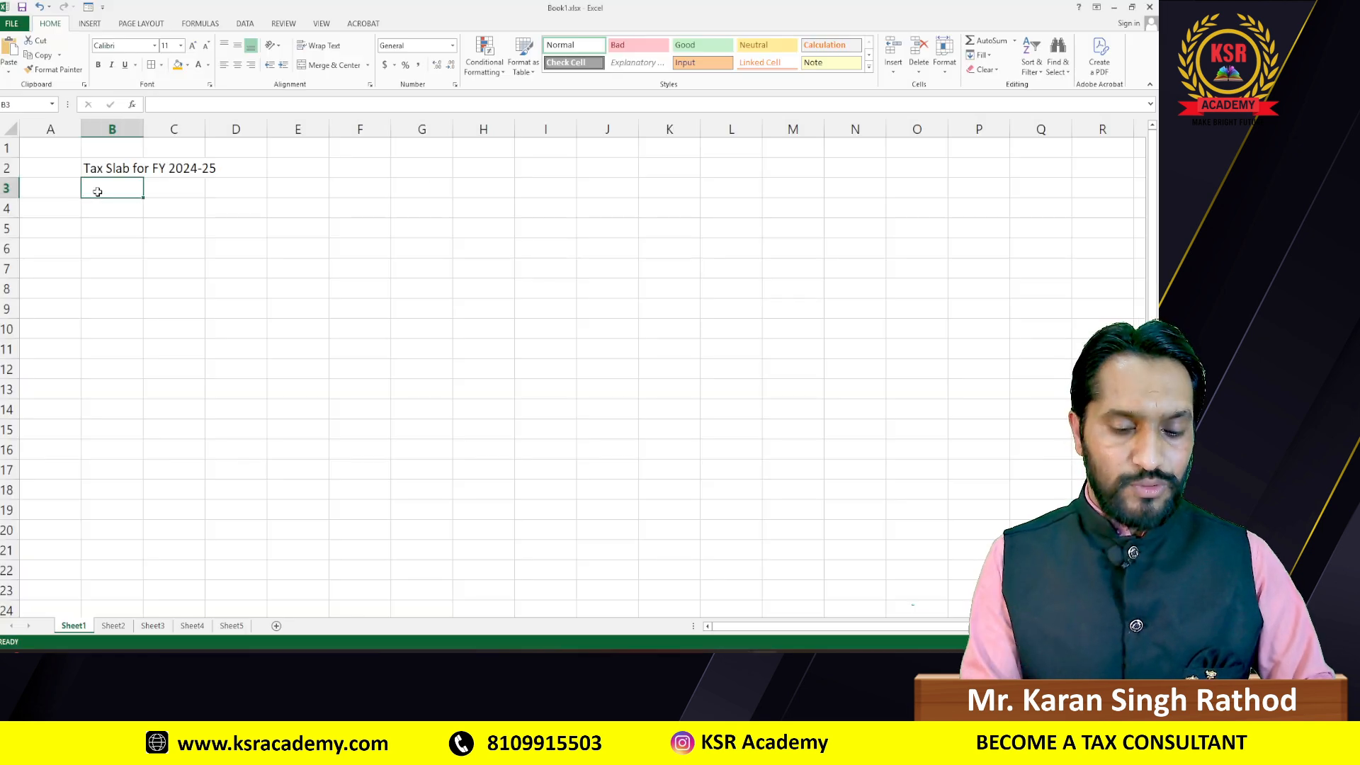
text(OLD TAX REGIME)
key(Return)
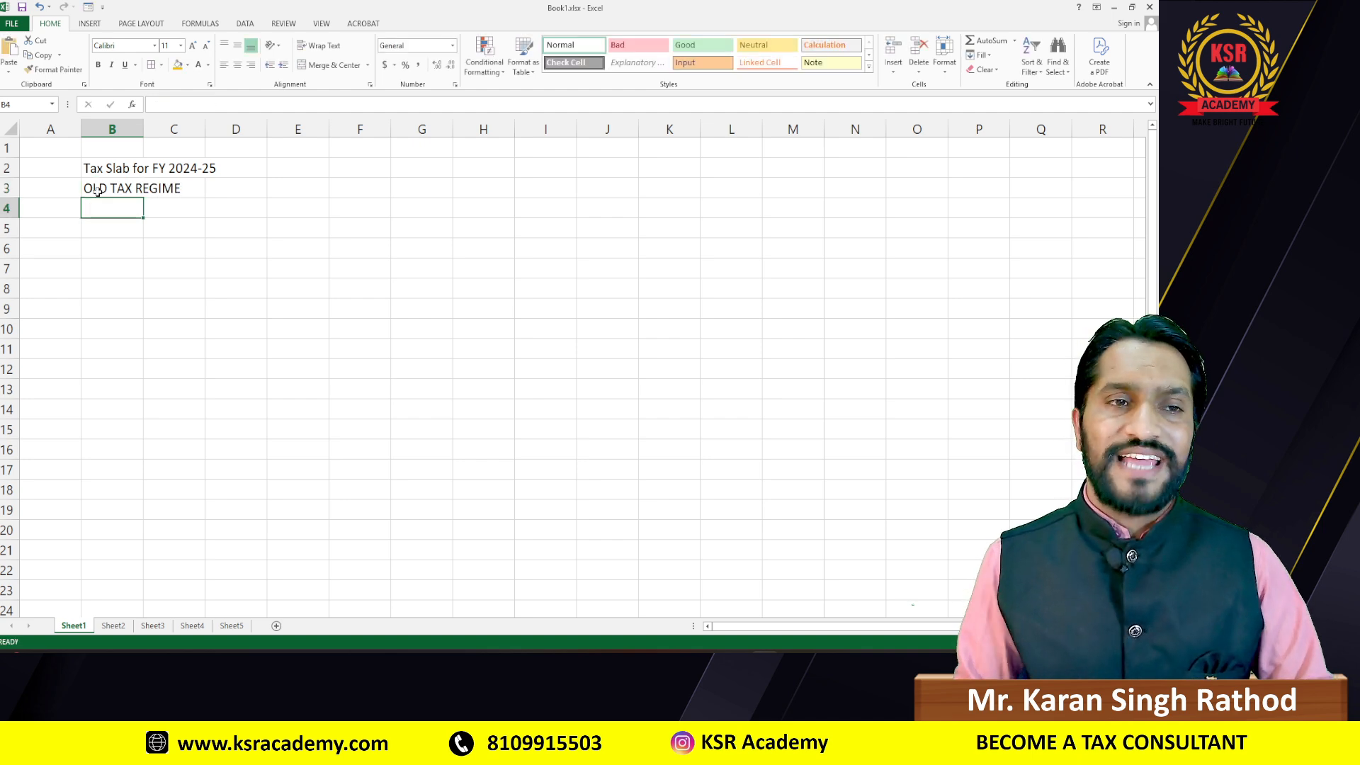
Step: Enter the column heading 'Income' in B4
click(105, 191)
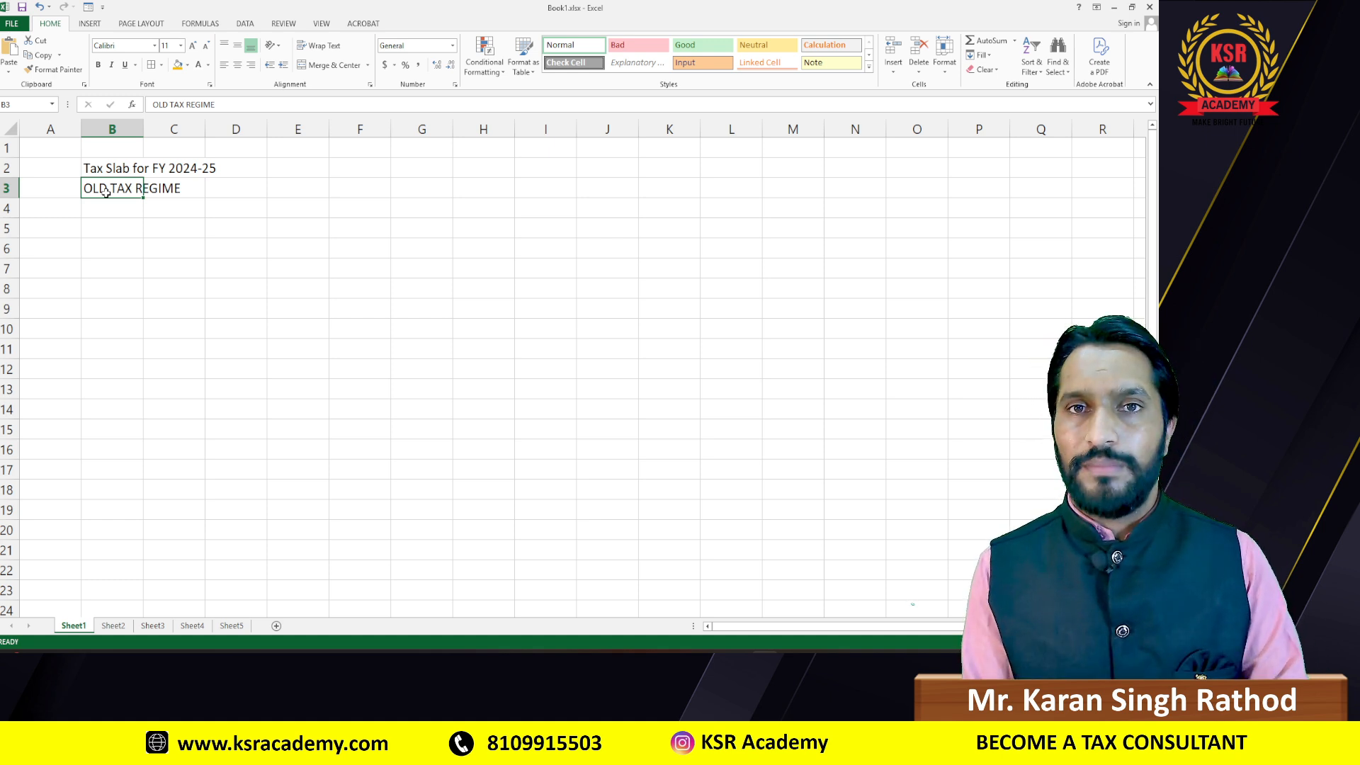
key(alt+Tab)
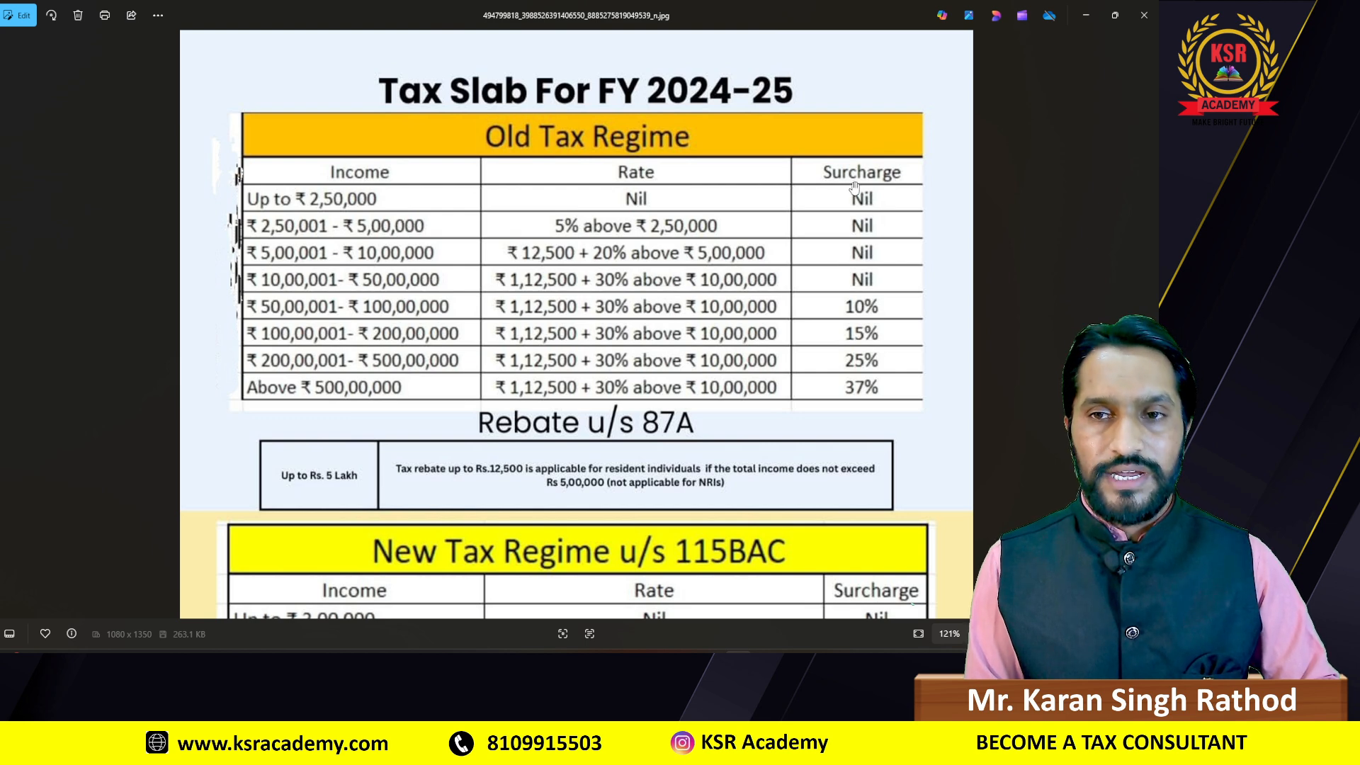
key(alt+Tab)
click(100, 208)
key(alt+Tab)
key(alt+Tab)
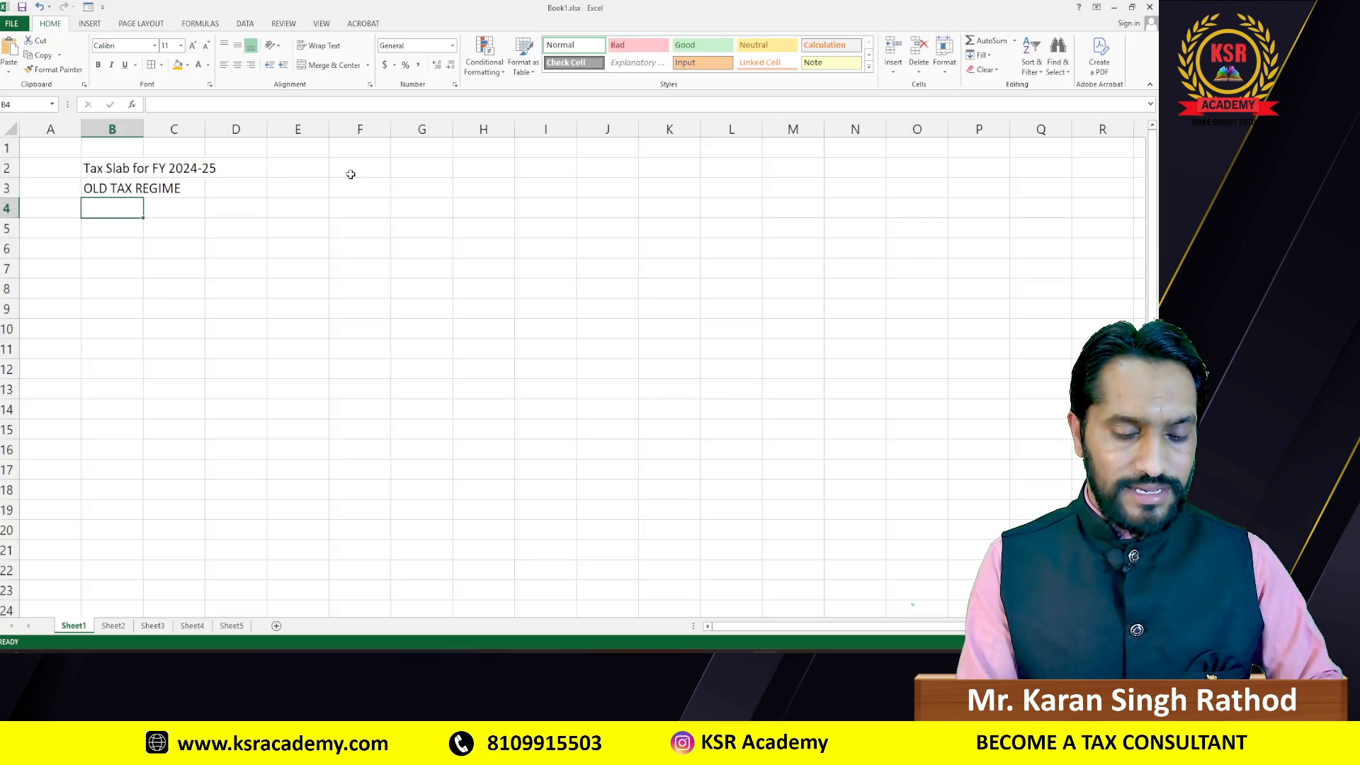
text(Income)
key(alt+Tab)
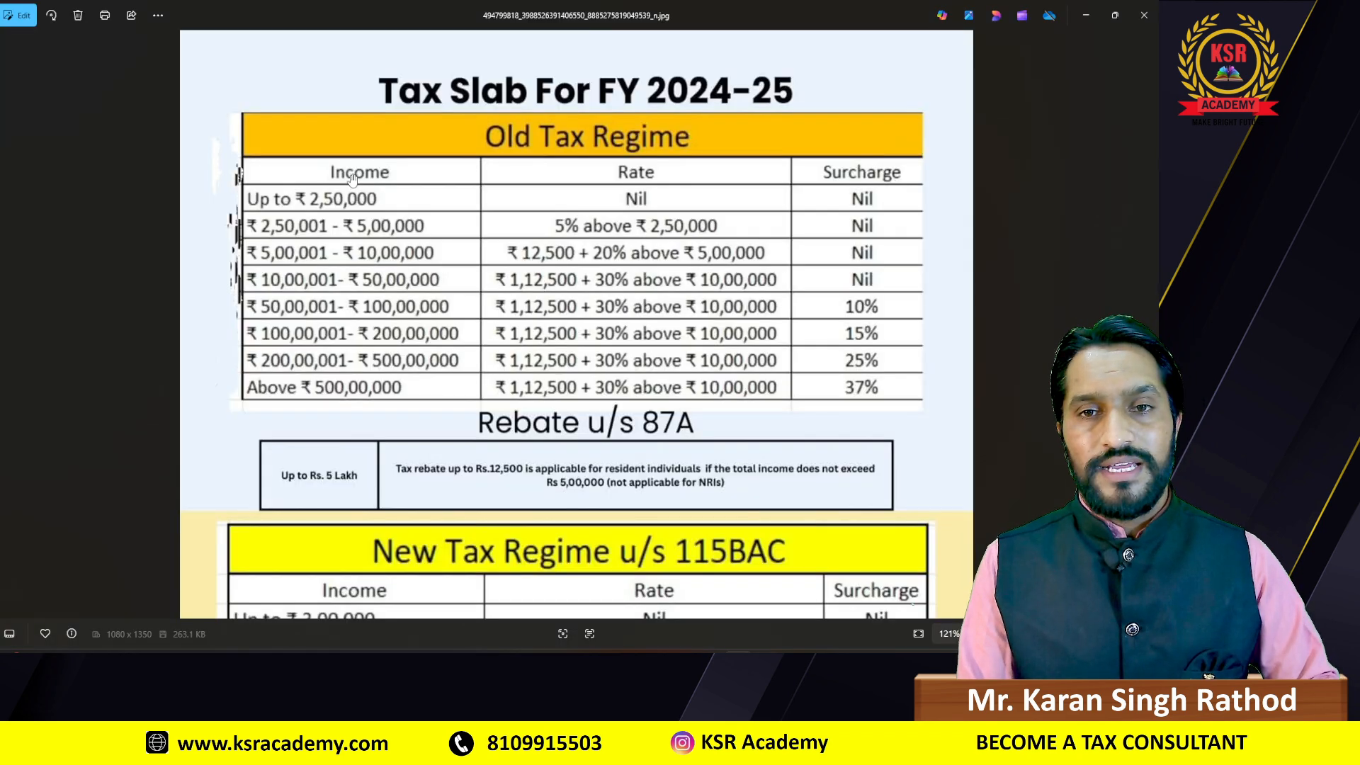
Step: Add the headings 'Rate' in C4 and 'Surcharge' in D4
key(alt+Tab)
key(Tab)
text(Rate)
key(alt+Tab)
key(alt+Tab)
key(Tab)
text(Surchage)
key(BackSpace)
key(BackSpace)
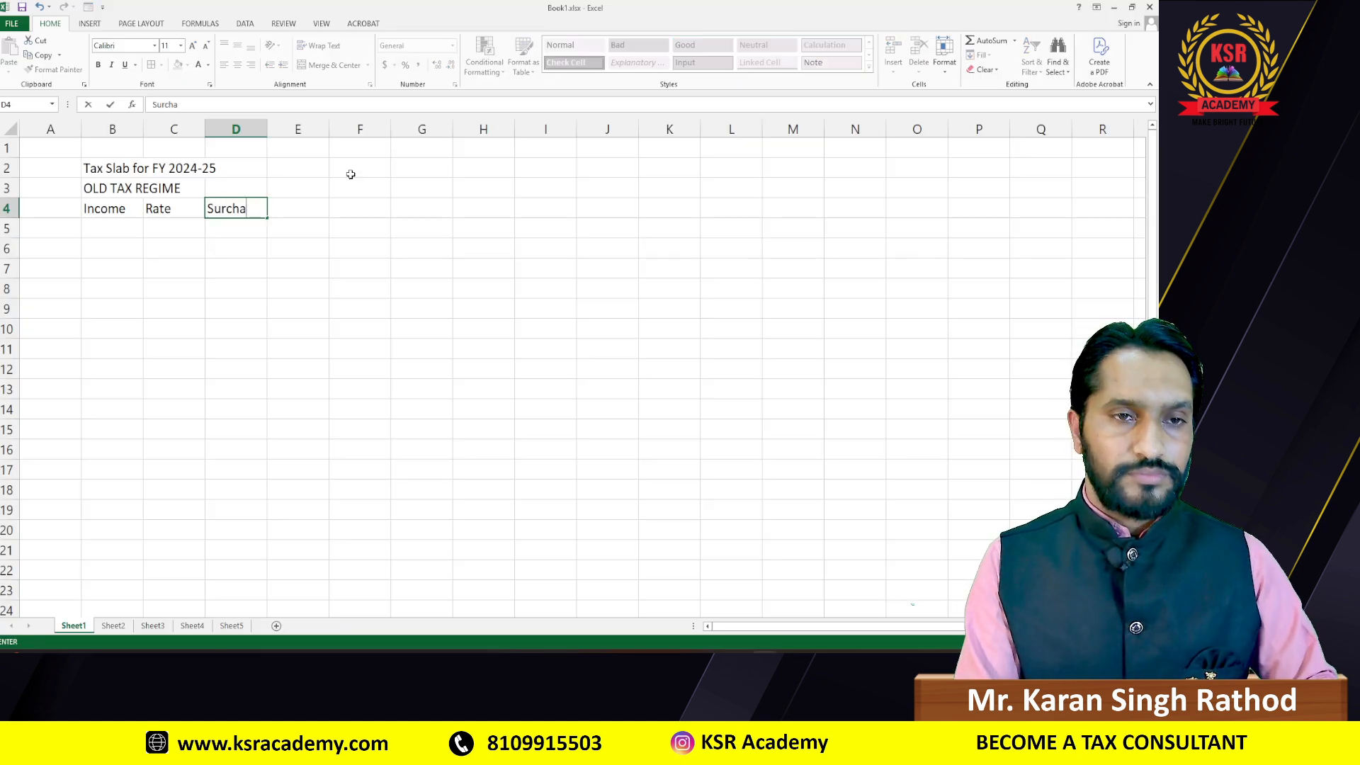
text(rge)
key(Return)
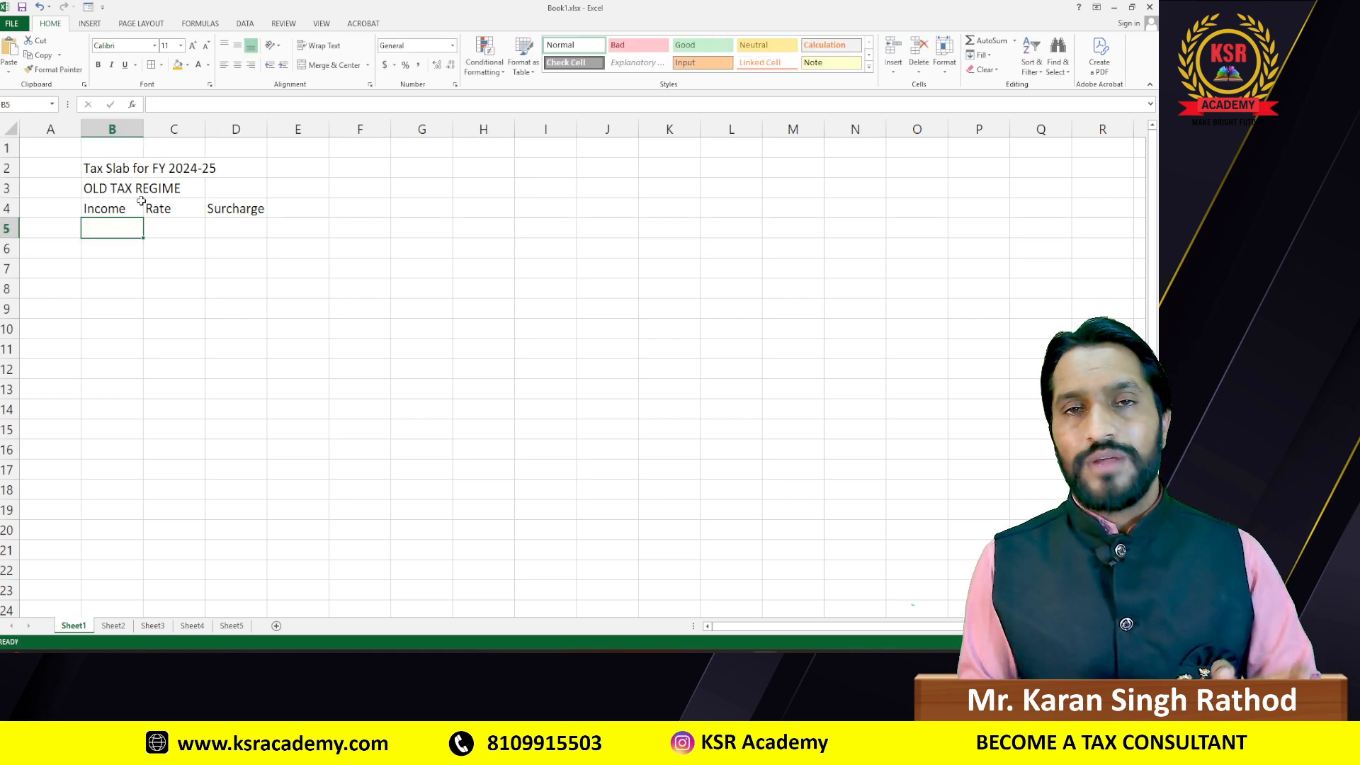
Step: Widen columns B and C, then select B3:D3 around the OLD TAX REGIME heading
drag(144, 129, 206, 134)
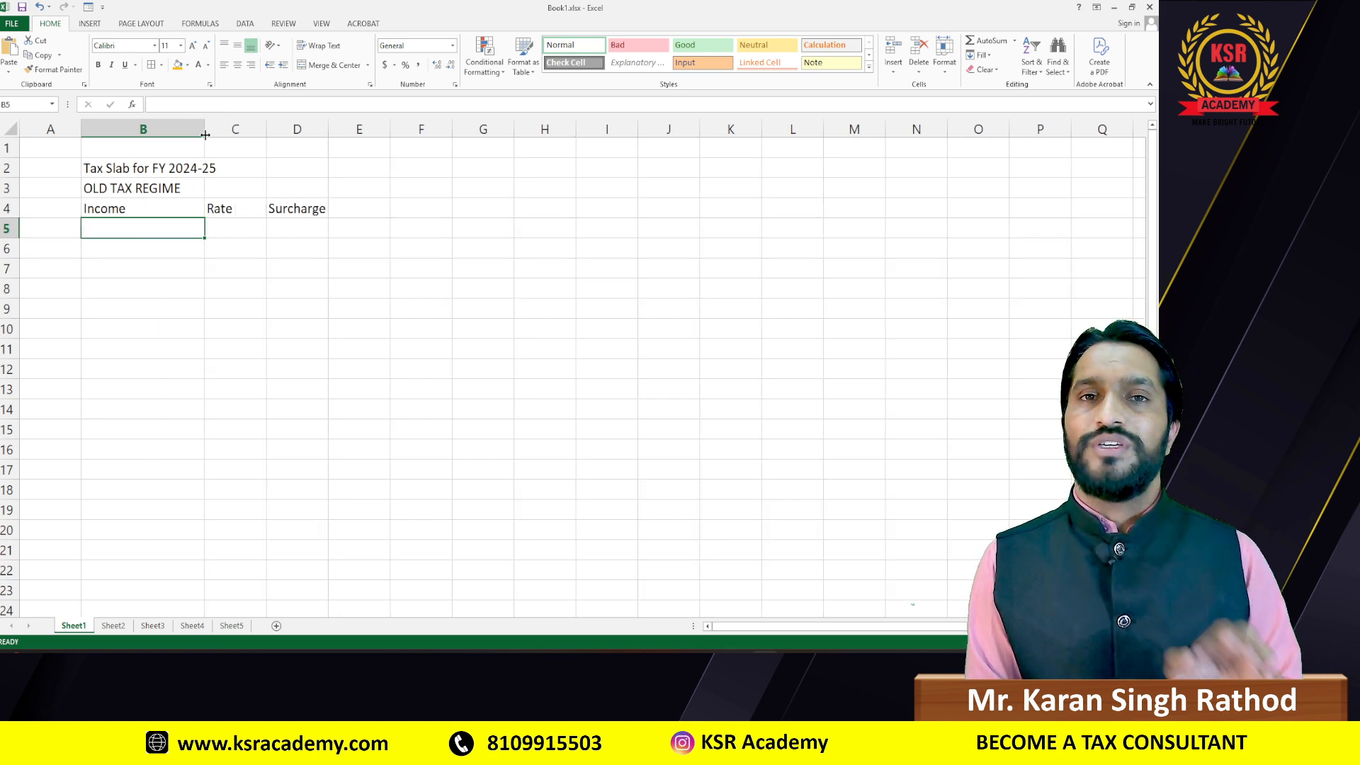
drag(267, 130, 467, 135)
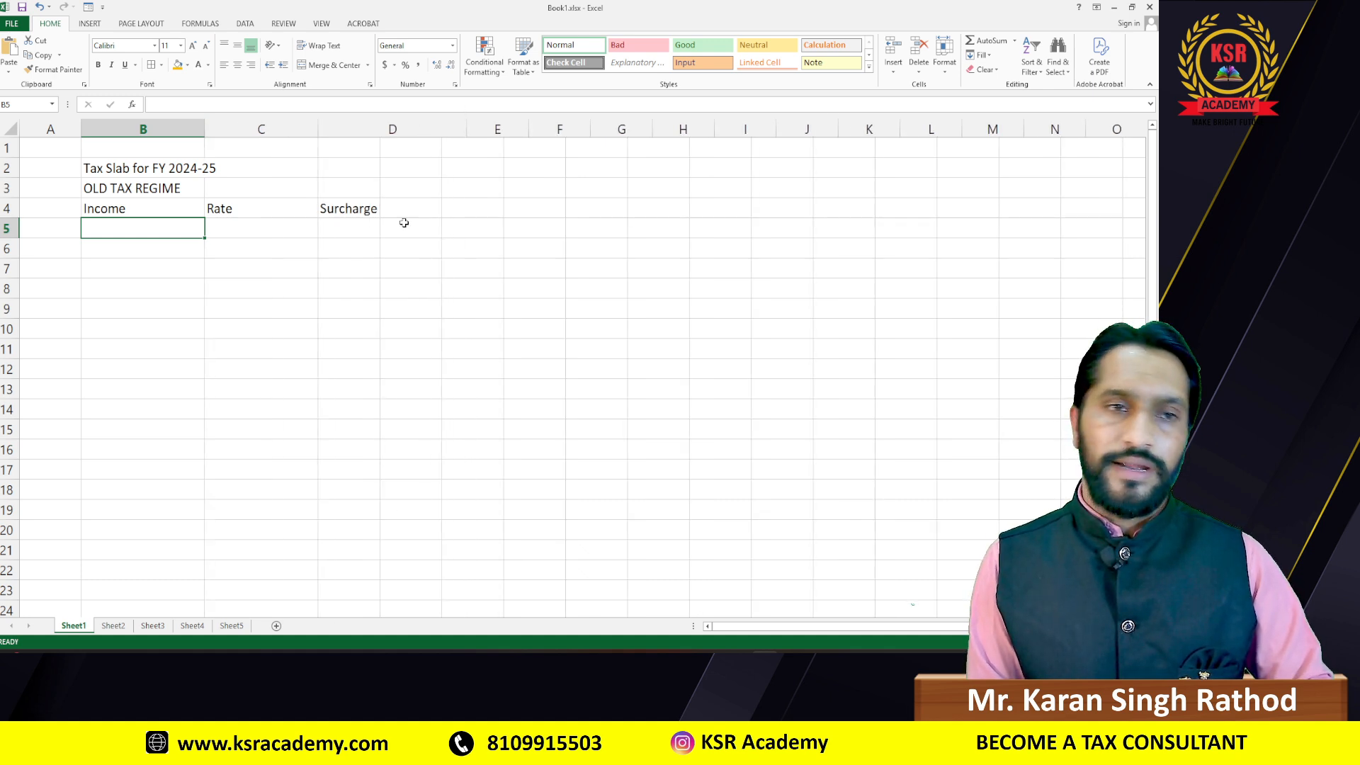
key(alt+Tab)
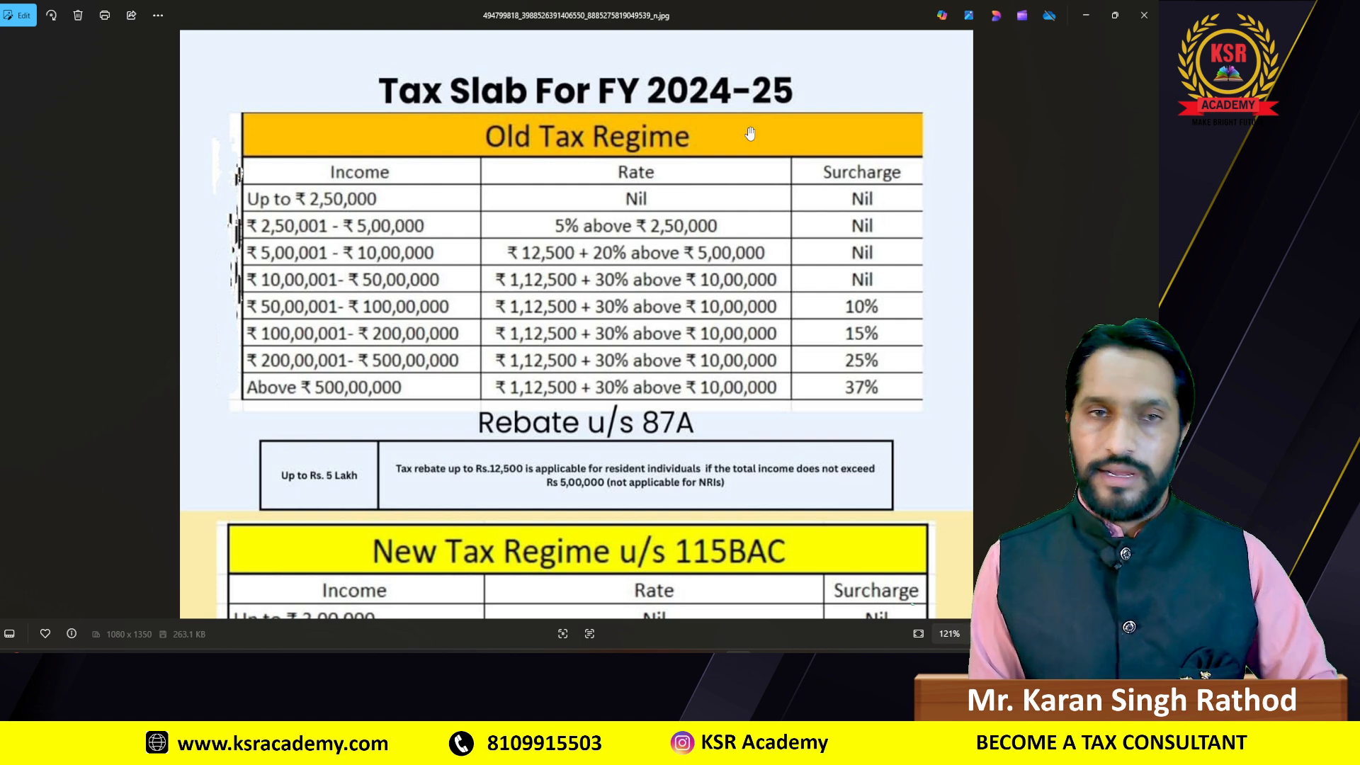
key(alt+Tab)
click(95, 187)
drag(95, 187, 375, 194)
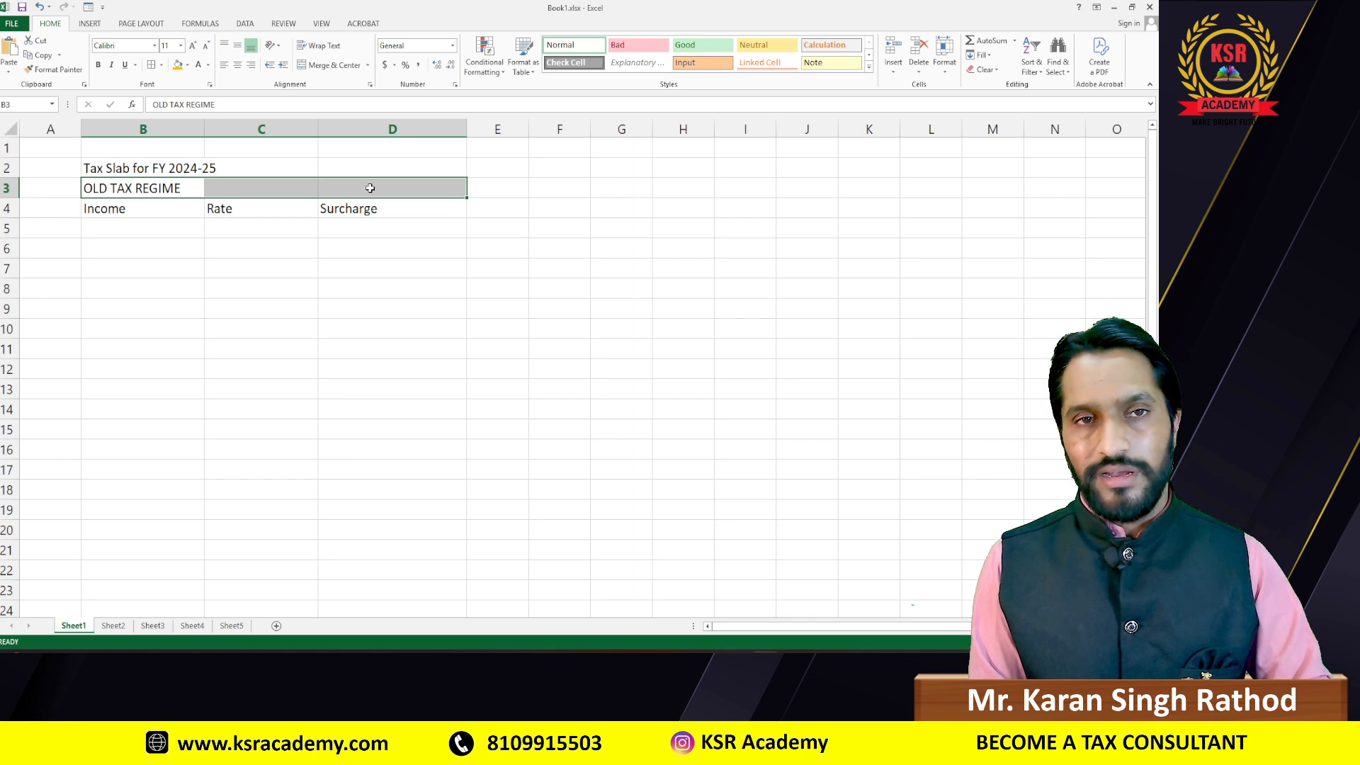
Step: Merge and centre OLD TAX REGIME across B3:D3 and give it an orange fill
click(334, 65)
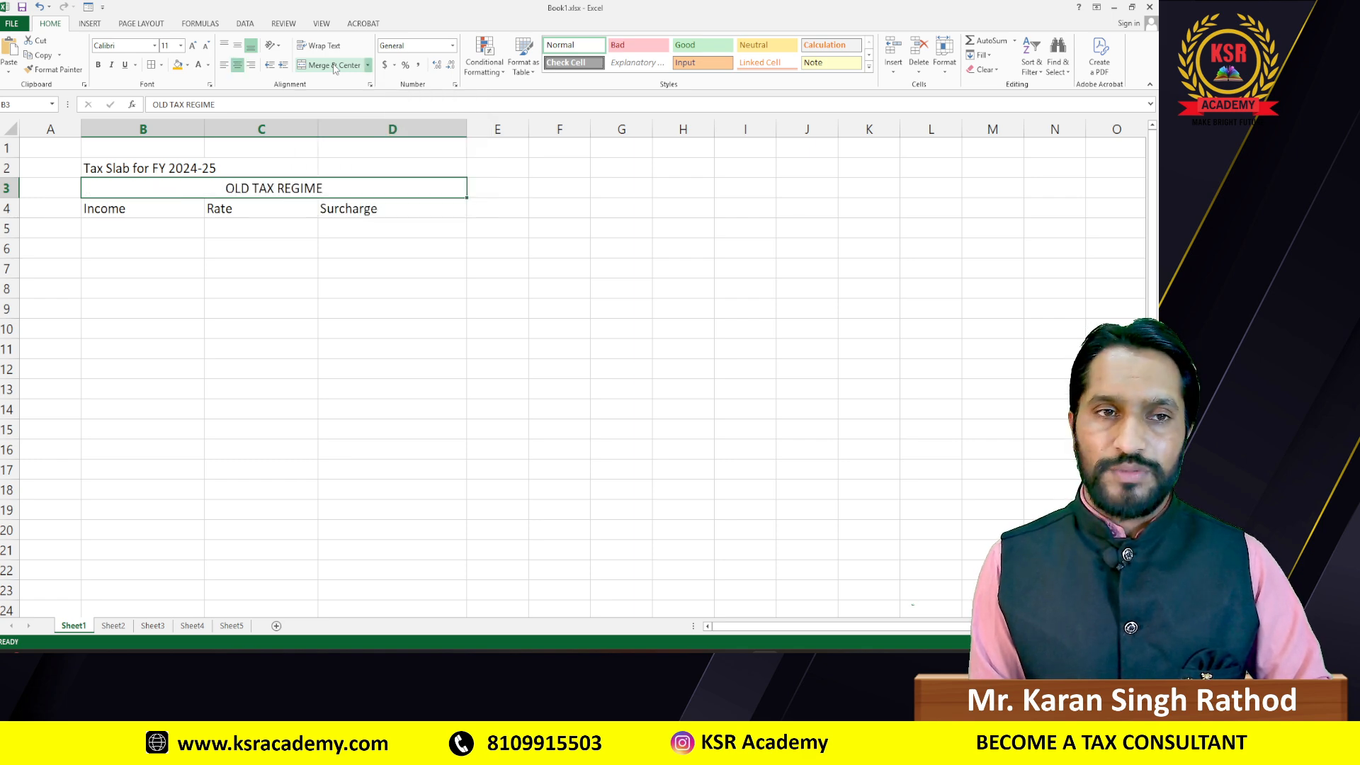
key(alt+Tab)
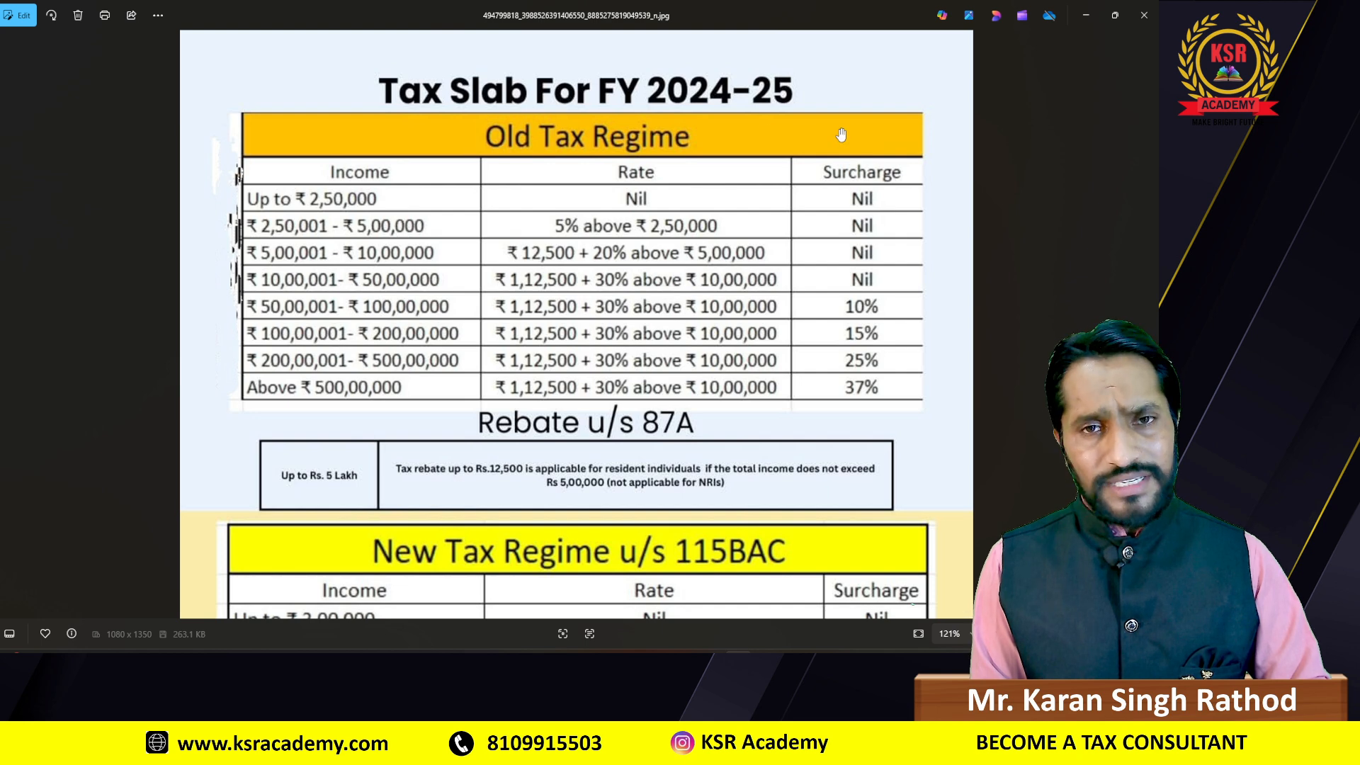
key(alt+Tab)
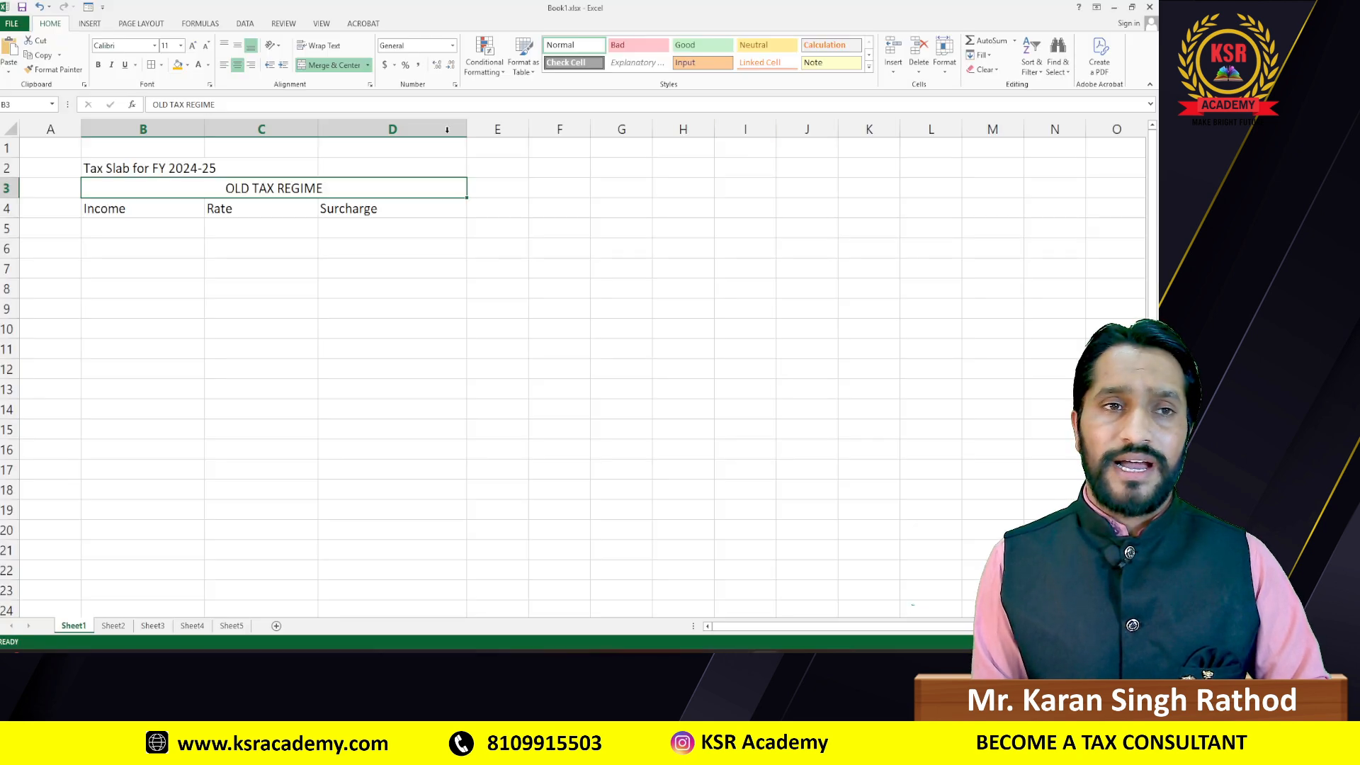
click(177, 64)
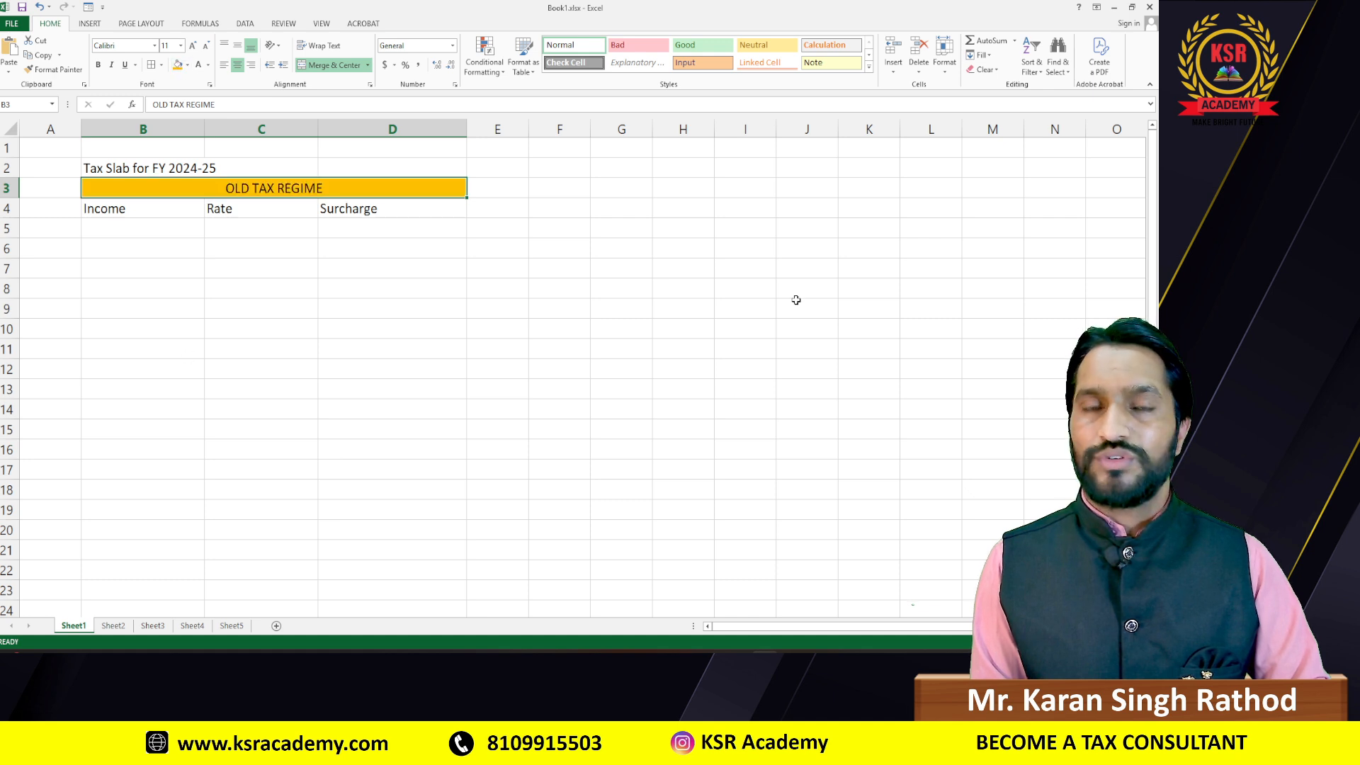
Step: Merge and centre the 'Tax Slab for FY 2024-25' title across B2:D2
scroll(304, 400, up, 1)
scroll(305, 400, up, 1)
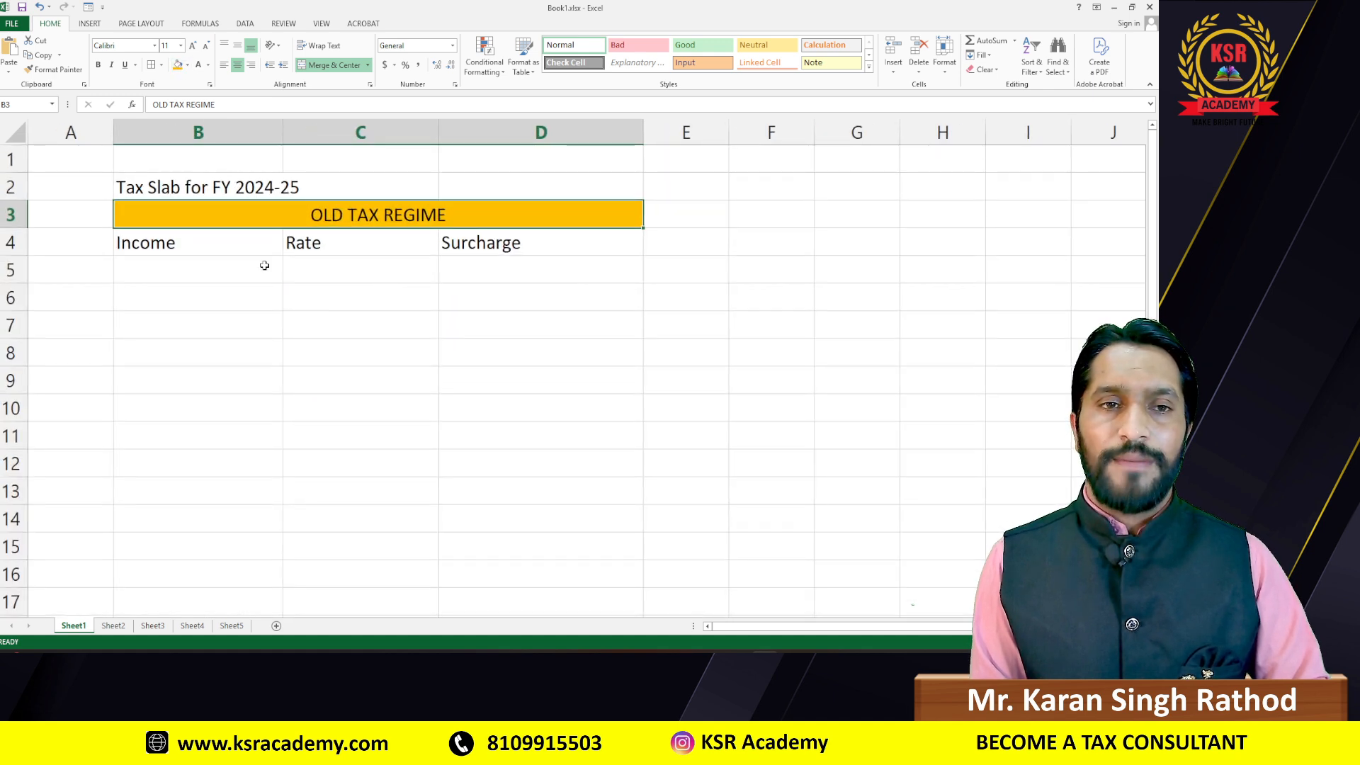
click(177, 188)
drag(177, 187, 517, 188)
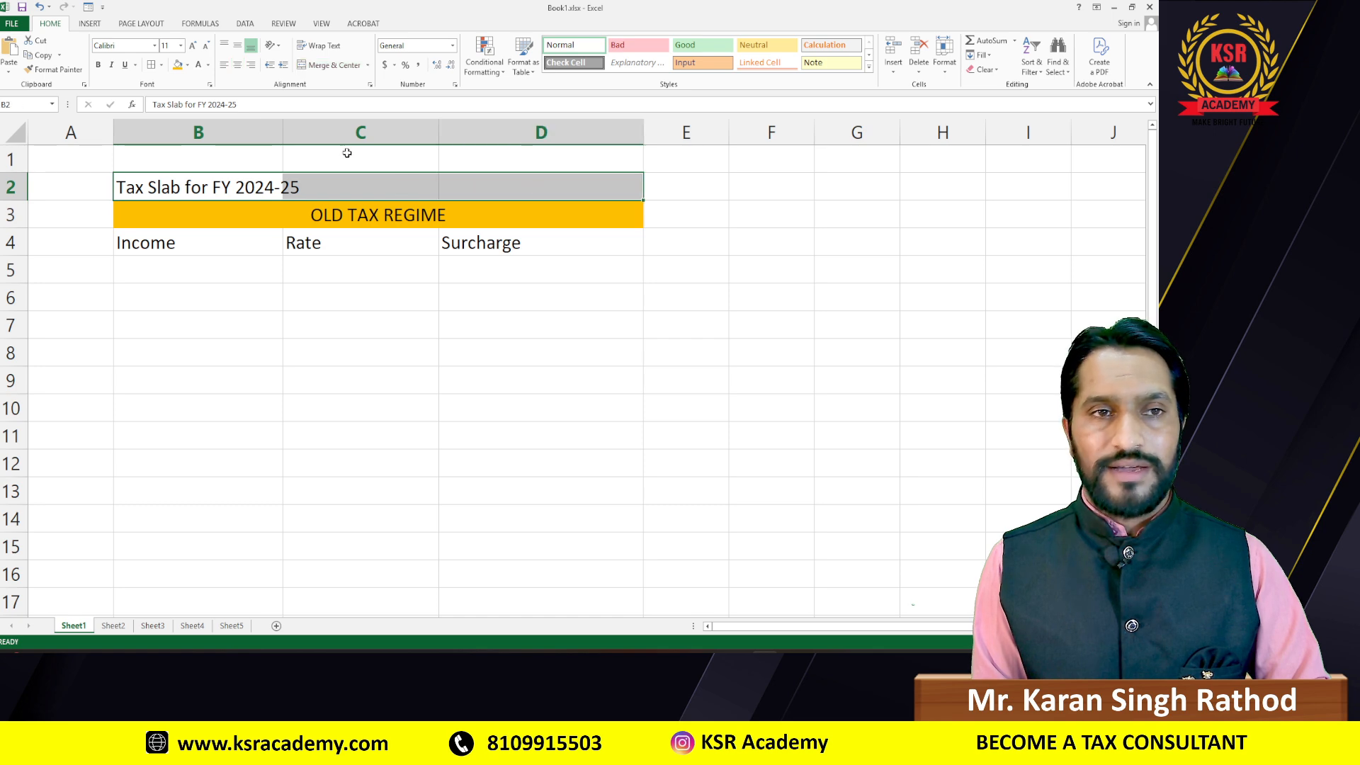
click(240, 68)
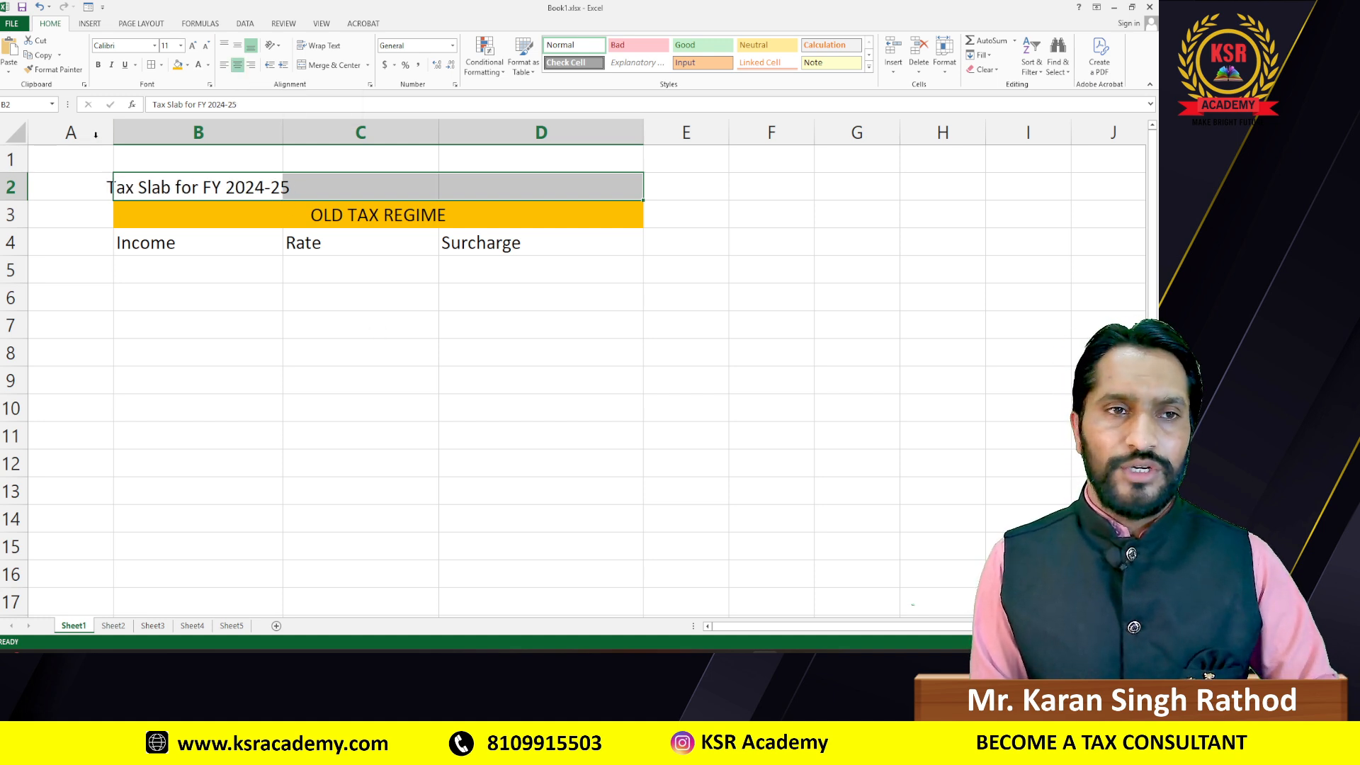
click(330, 64)
Step: Check the merged headings and select B5 for the first income entry
click(384, 315)
click(279, 187)
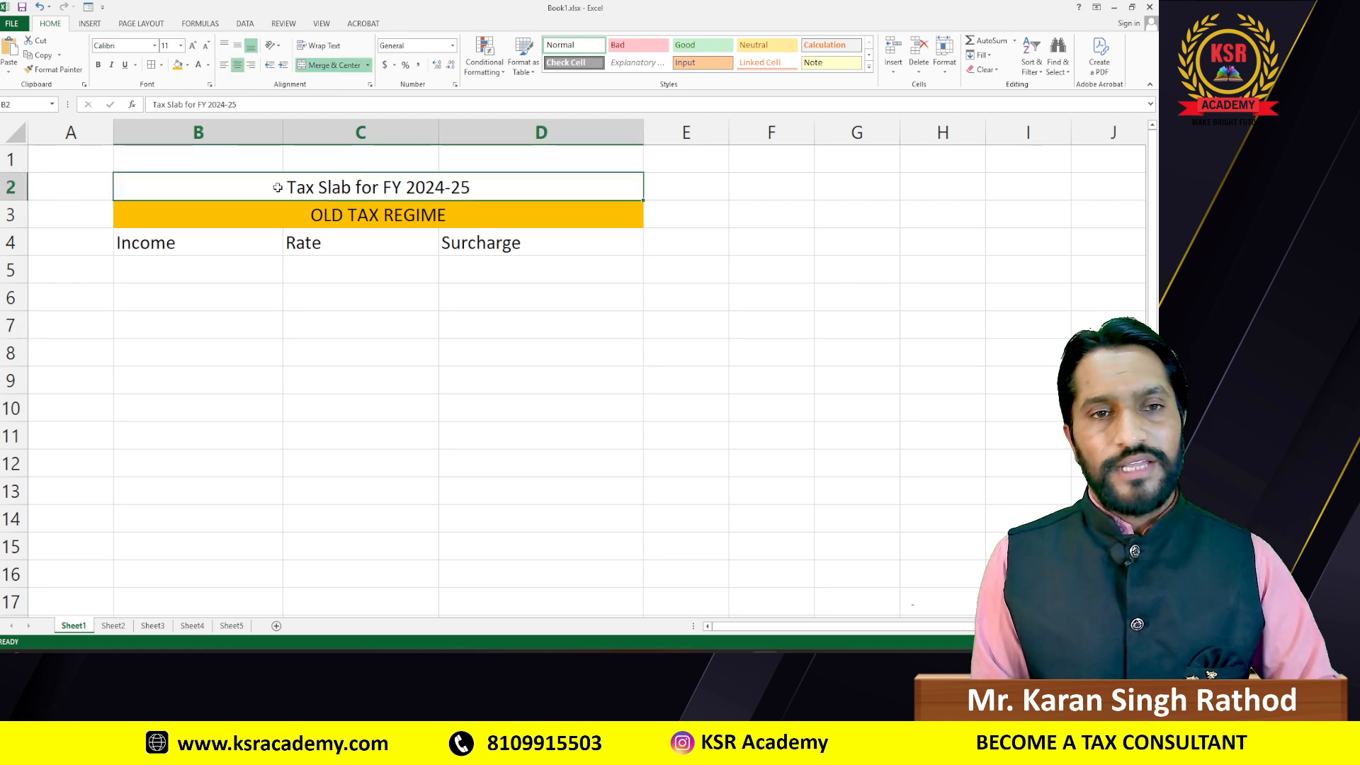
click(289, 217)
click(164, 276)
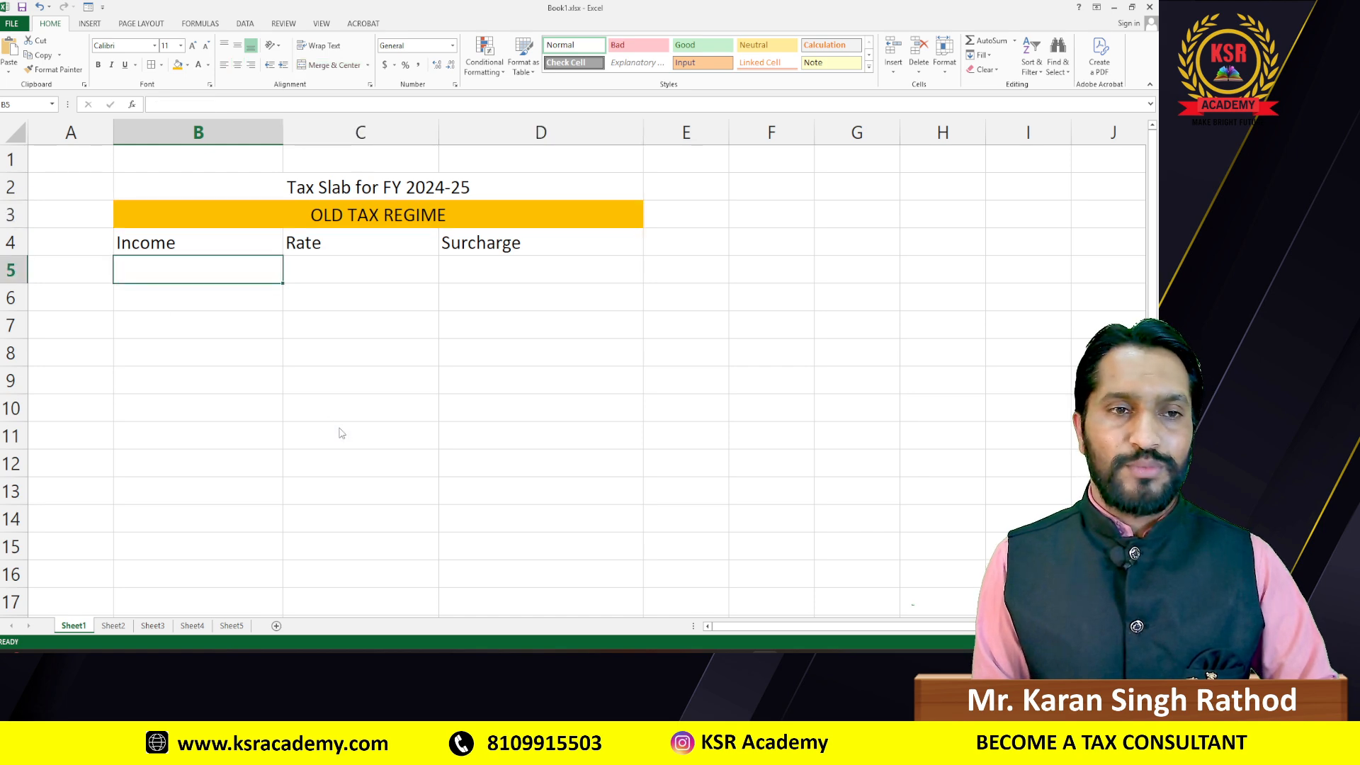
key(alt+Tab)
Step: Enter the first income slab 'upto ₹ 2,50,000' in B5
key(alt+Tab)
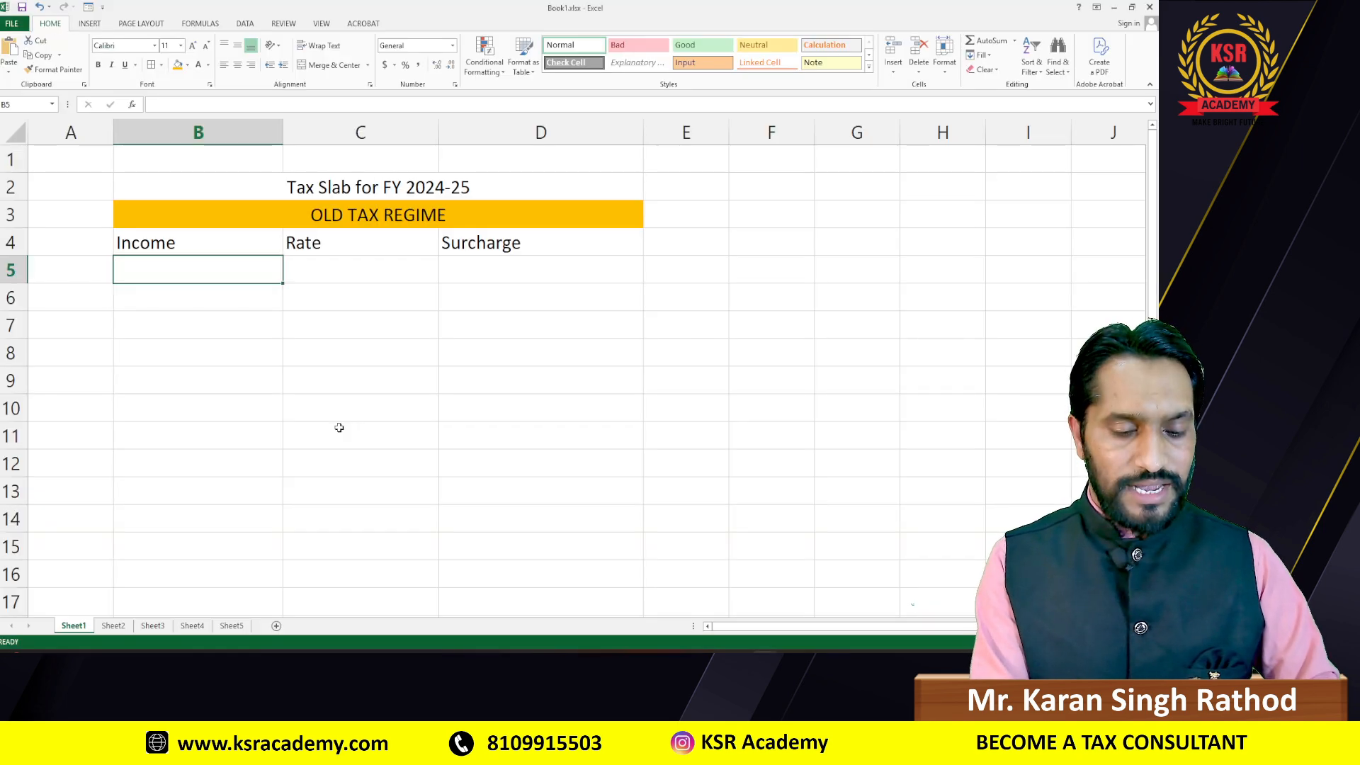
text(upto)
key(alt+Tab)
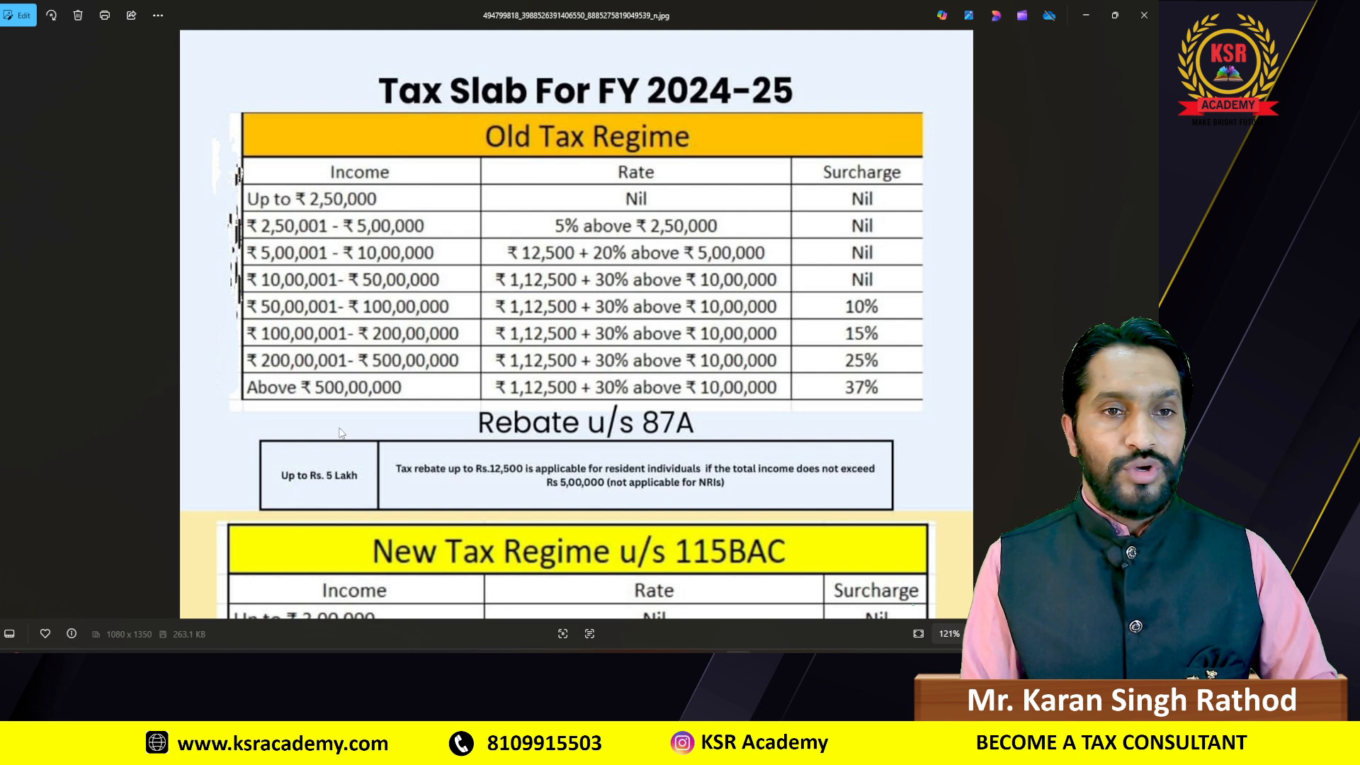
key(alt+Tab)
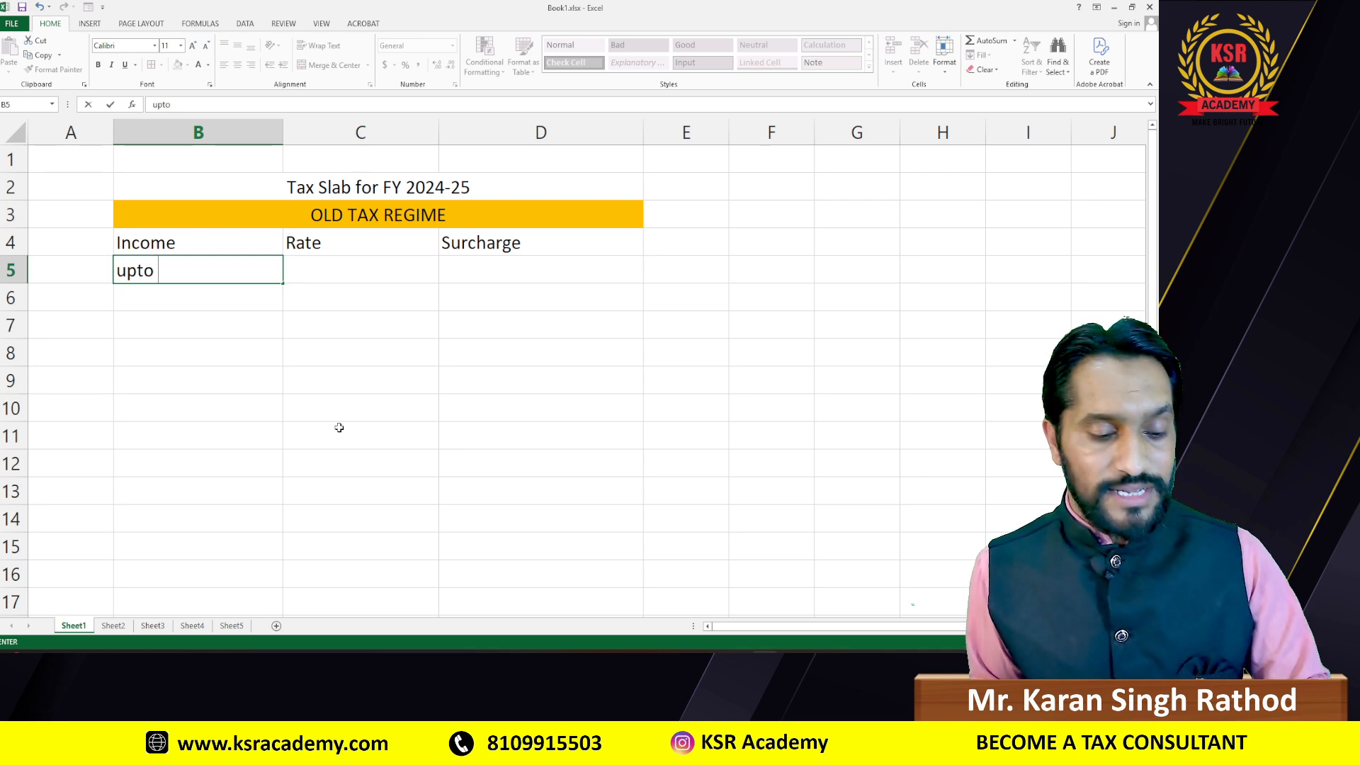
text($)
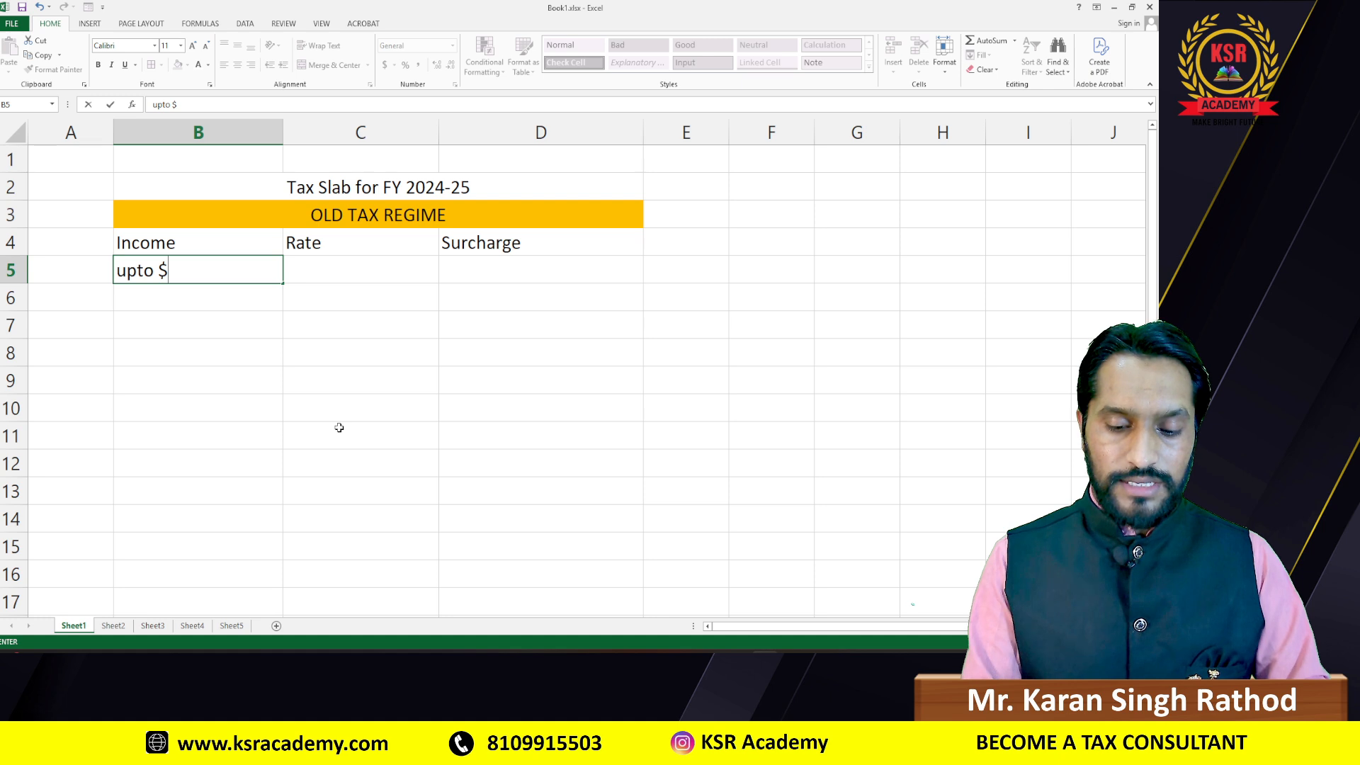
key(BackSpace)
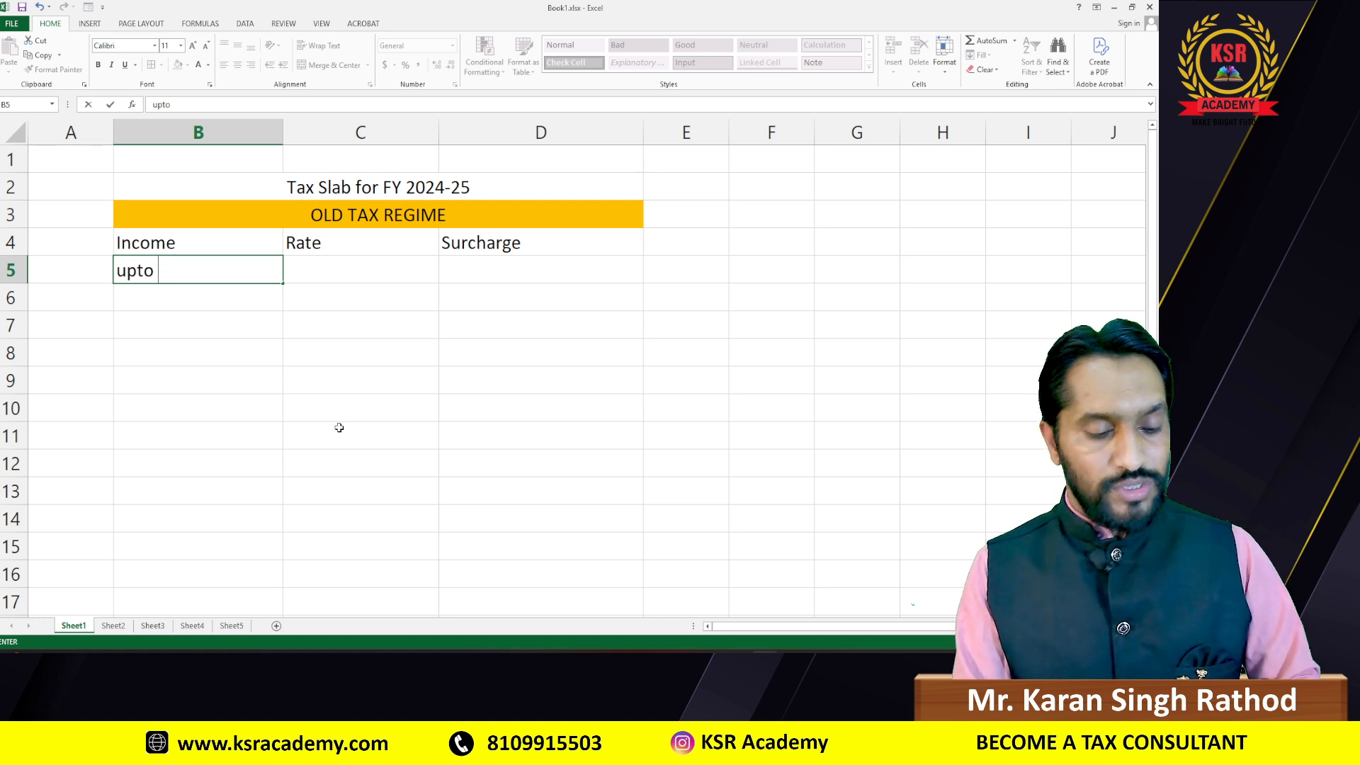
text(₹)
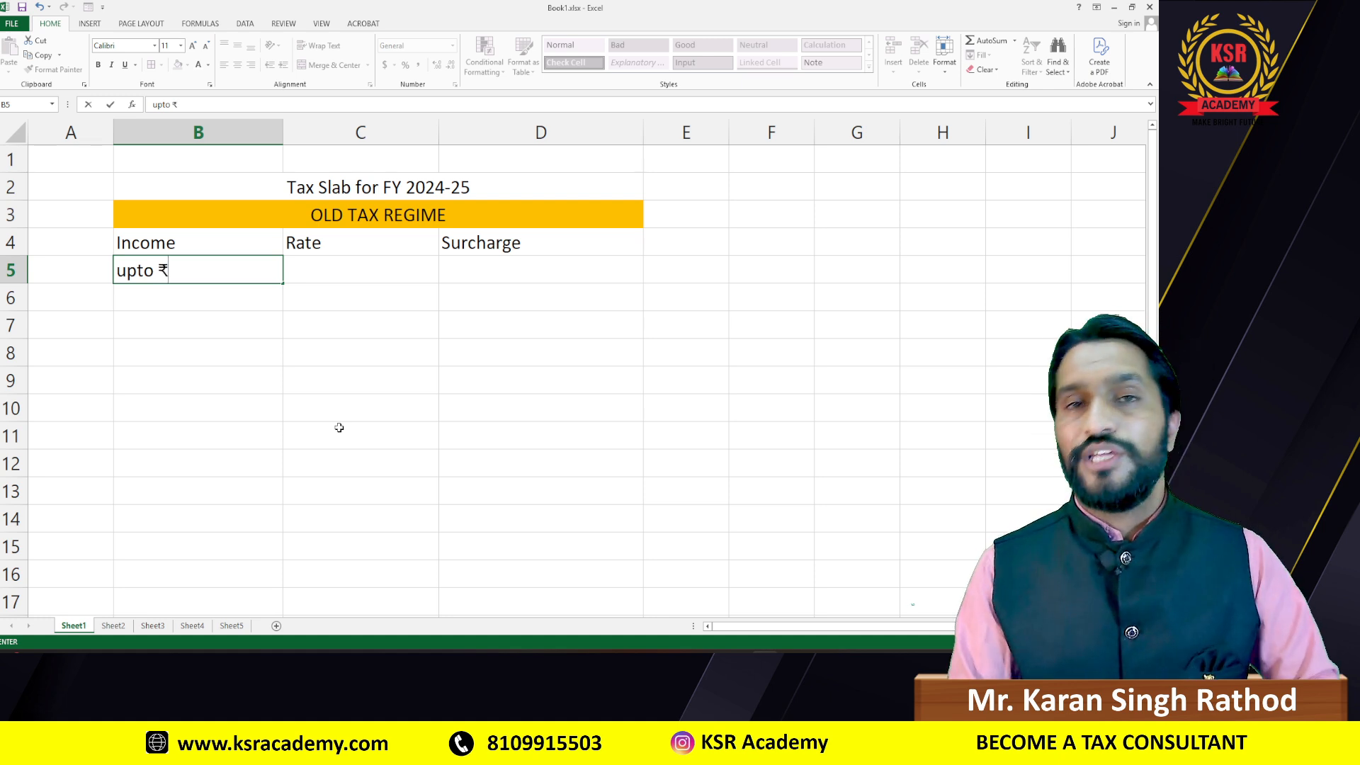
key(alt+Tab)
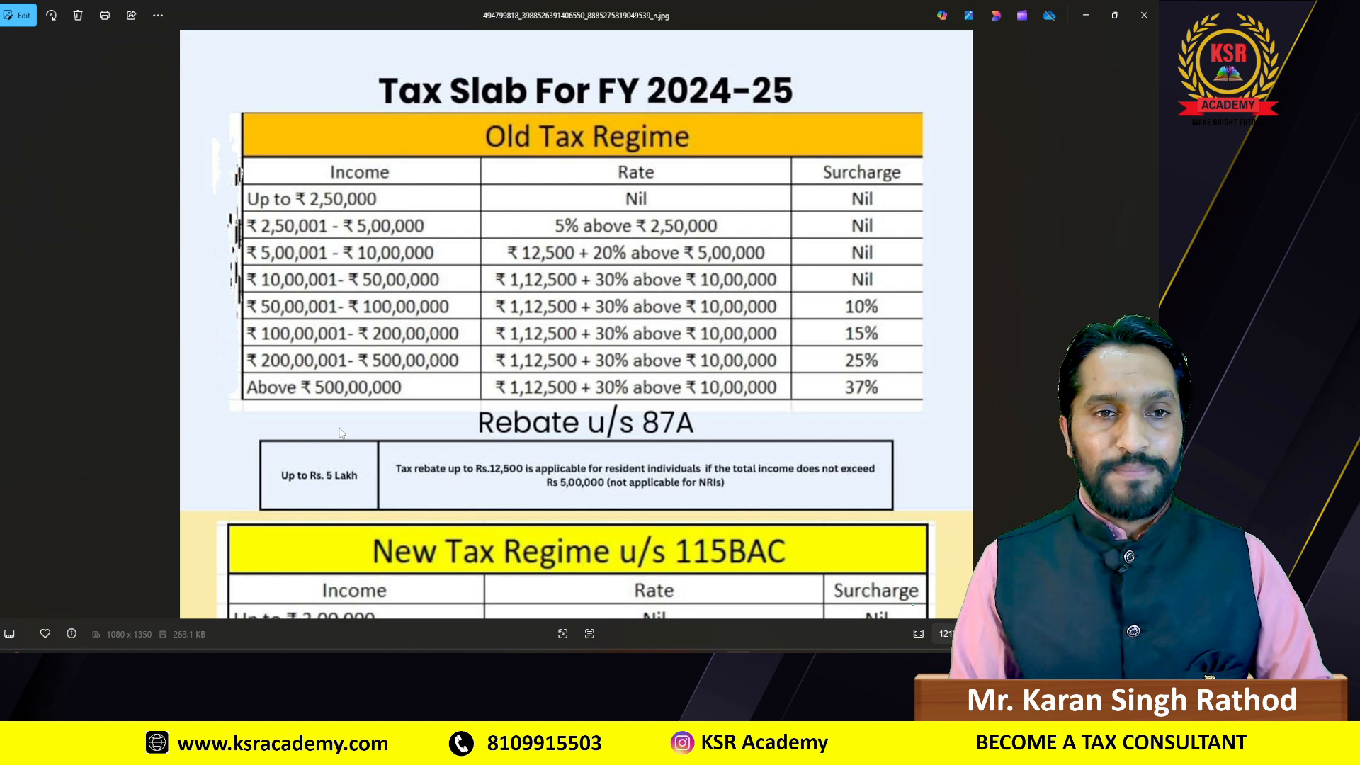
key(alt+Tab)
text(2)
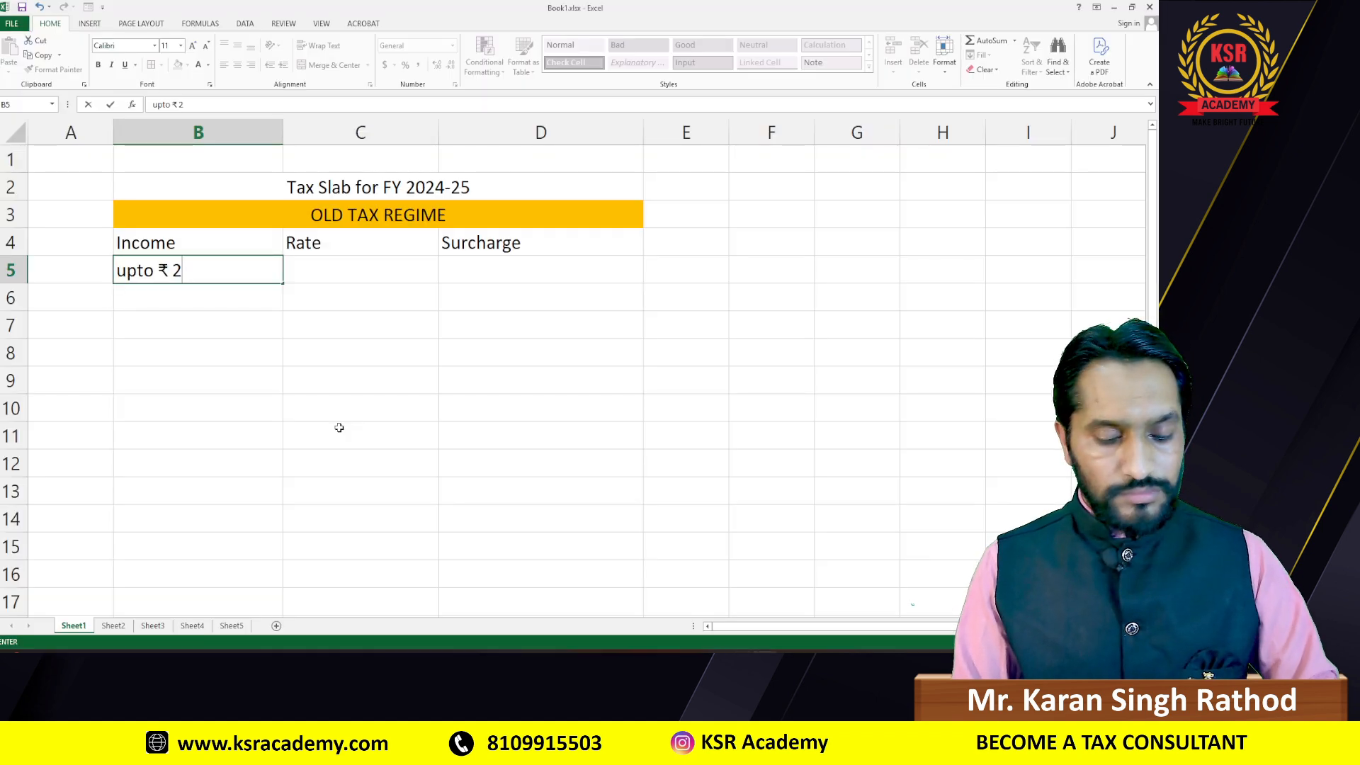
text(,50,00)
key(BackSpace)
text(00)
key(alt+Tab)
key(alt+Tab)
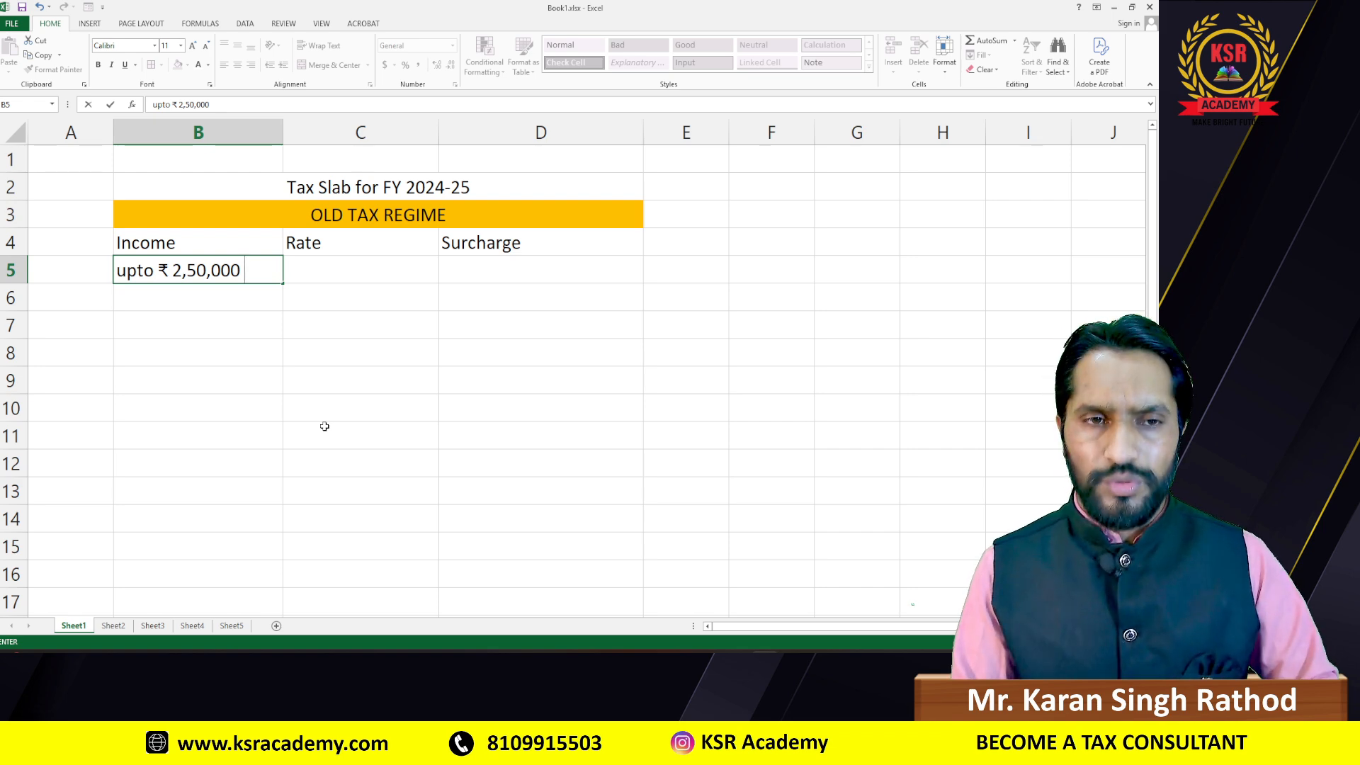
key(Tab)
Step: Set the first slab's Rate and Surcharge to Nil in C5 and D5
key(alt+Tab)
key(alt+Tab)
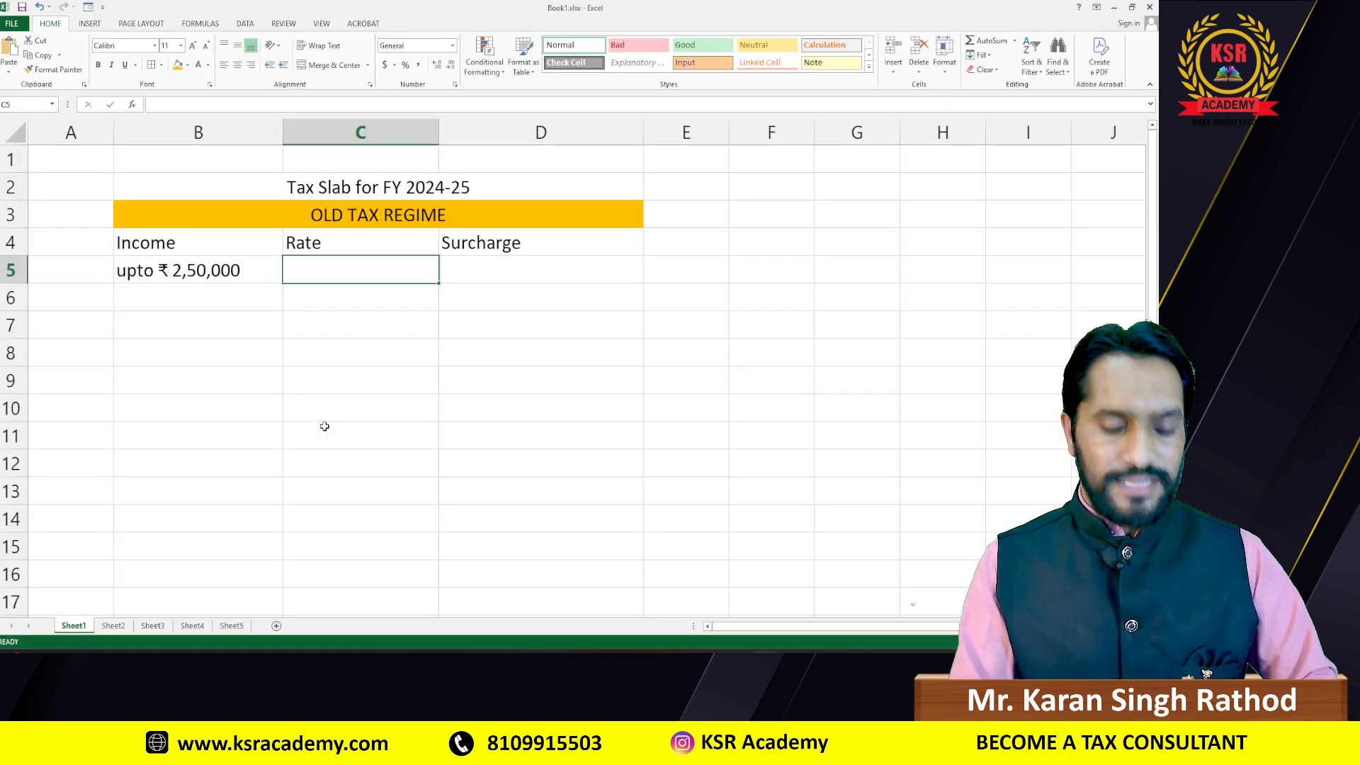
text(Nil)
key(alt+Tab)
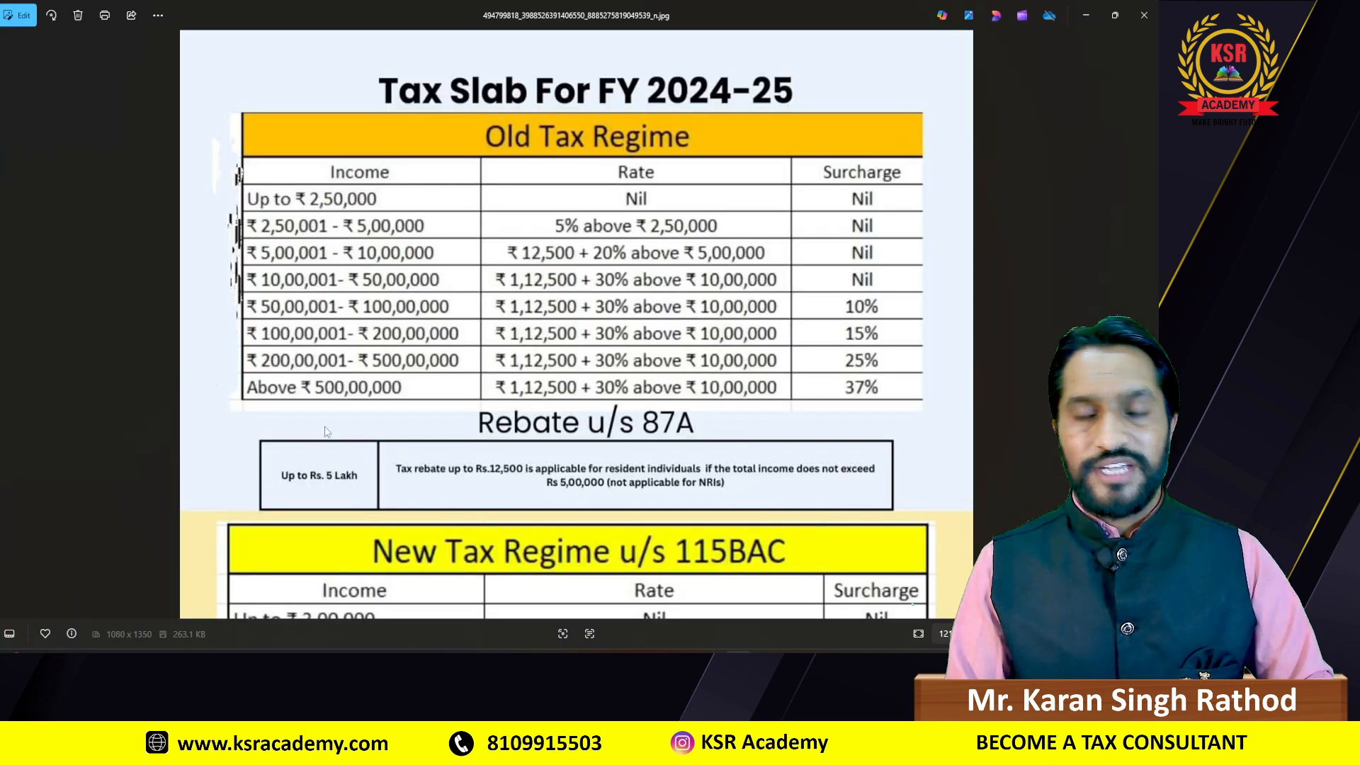
key(alt+Tab)
key(Tab)
text(Nil;)
key(BackSpace)
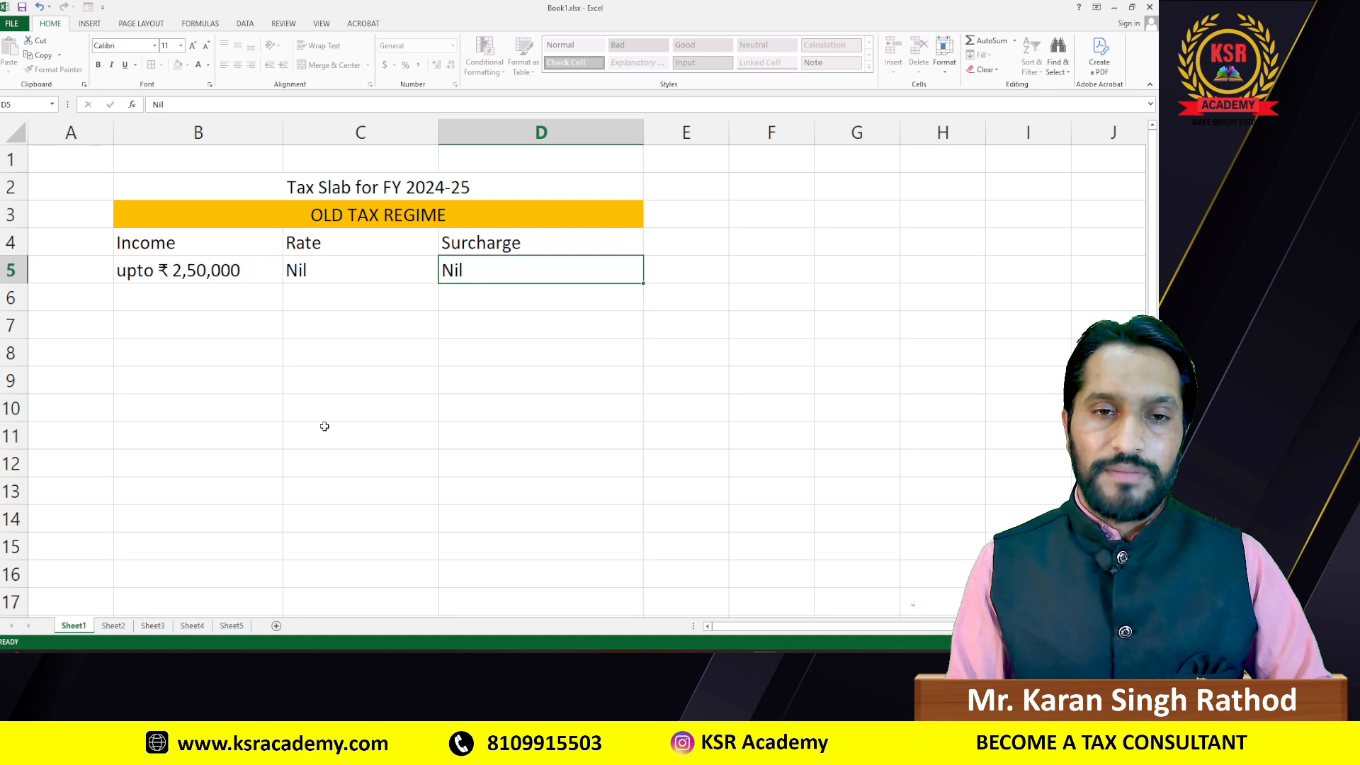
key(Return)
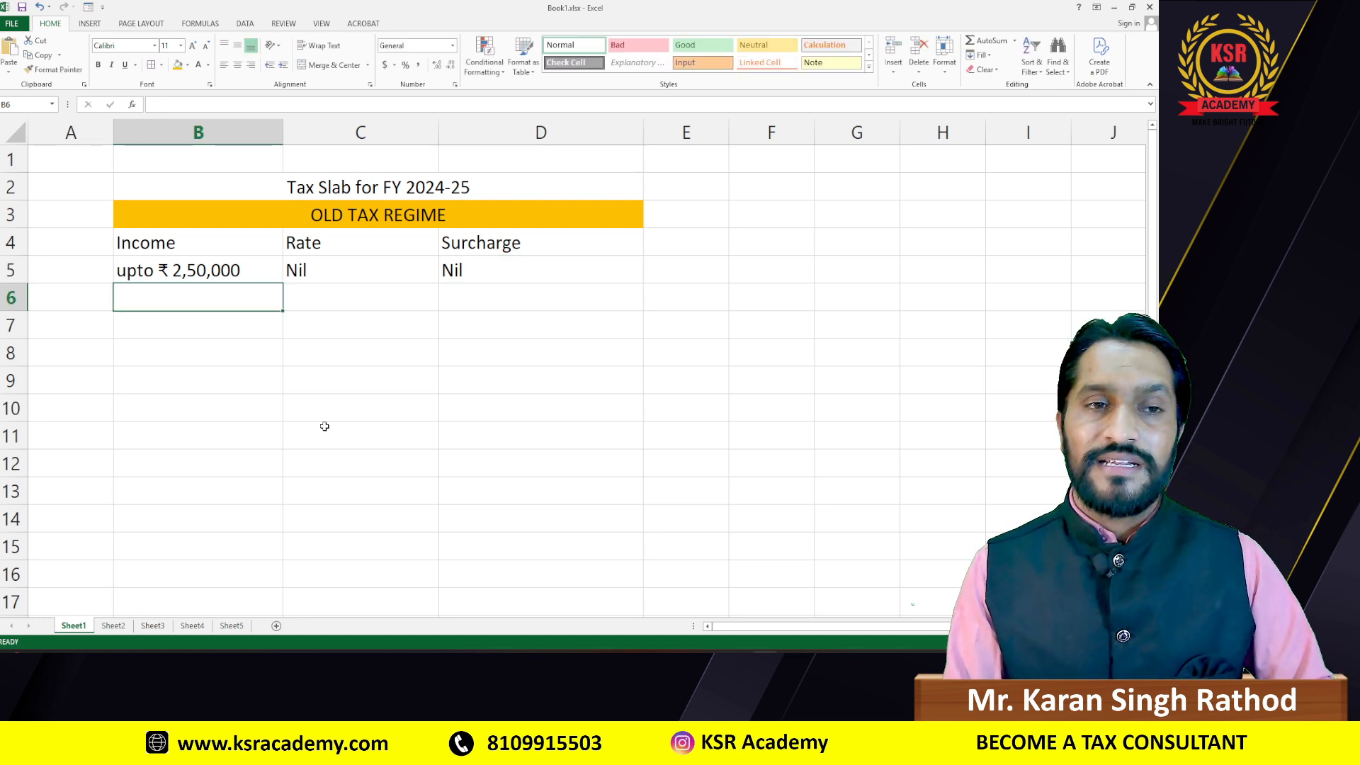
key(alt+Tab)
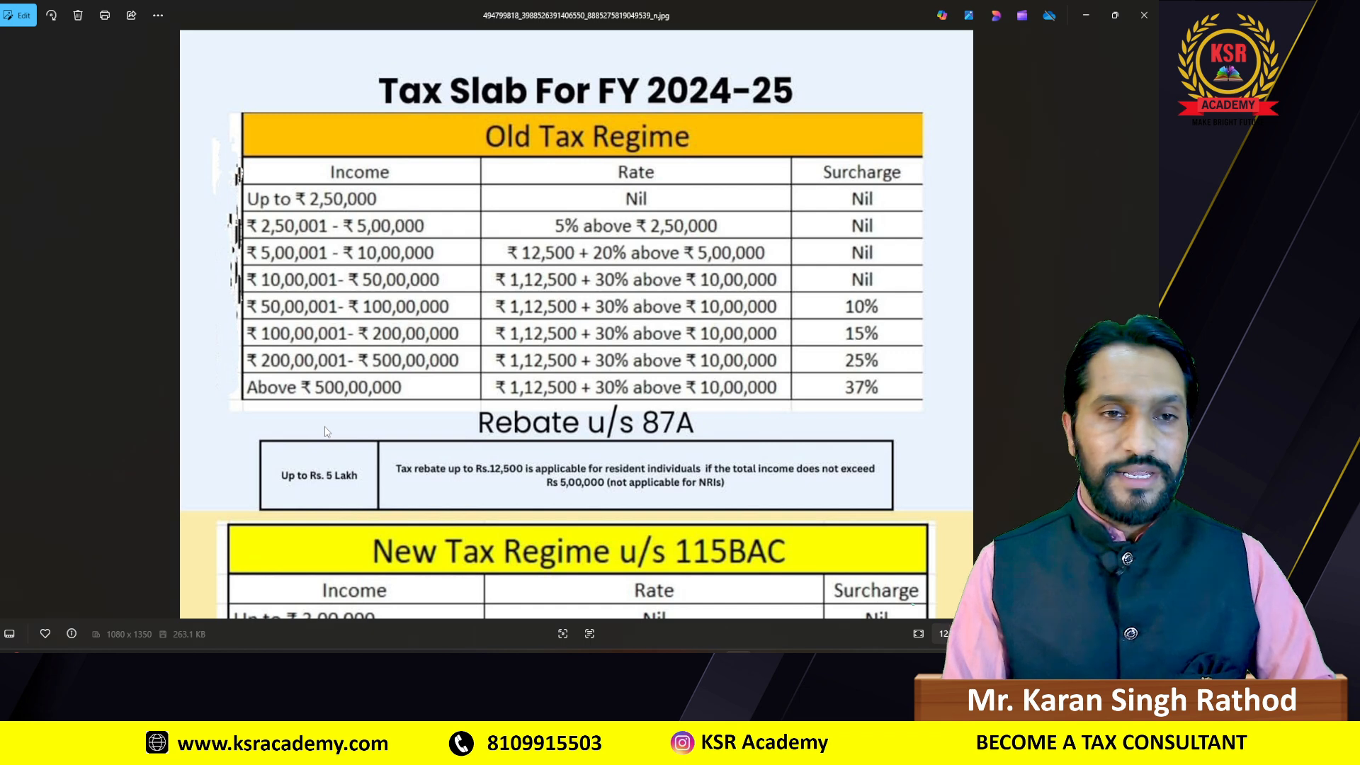
key(alt+Tab)
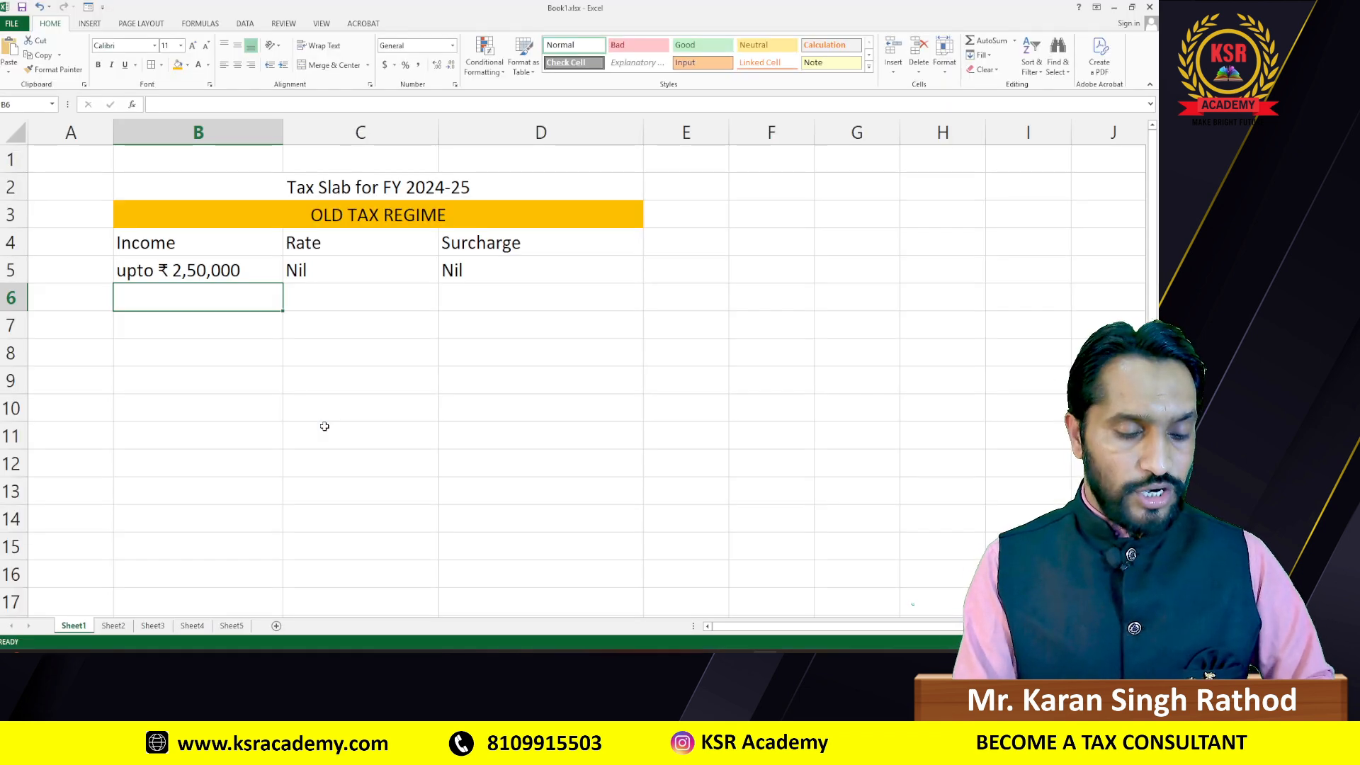
Step: Give B6 a Currency format and type the lower bound ₹ 2,50,001
key(ctrl+shift+4)
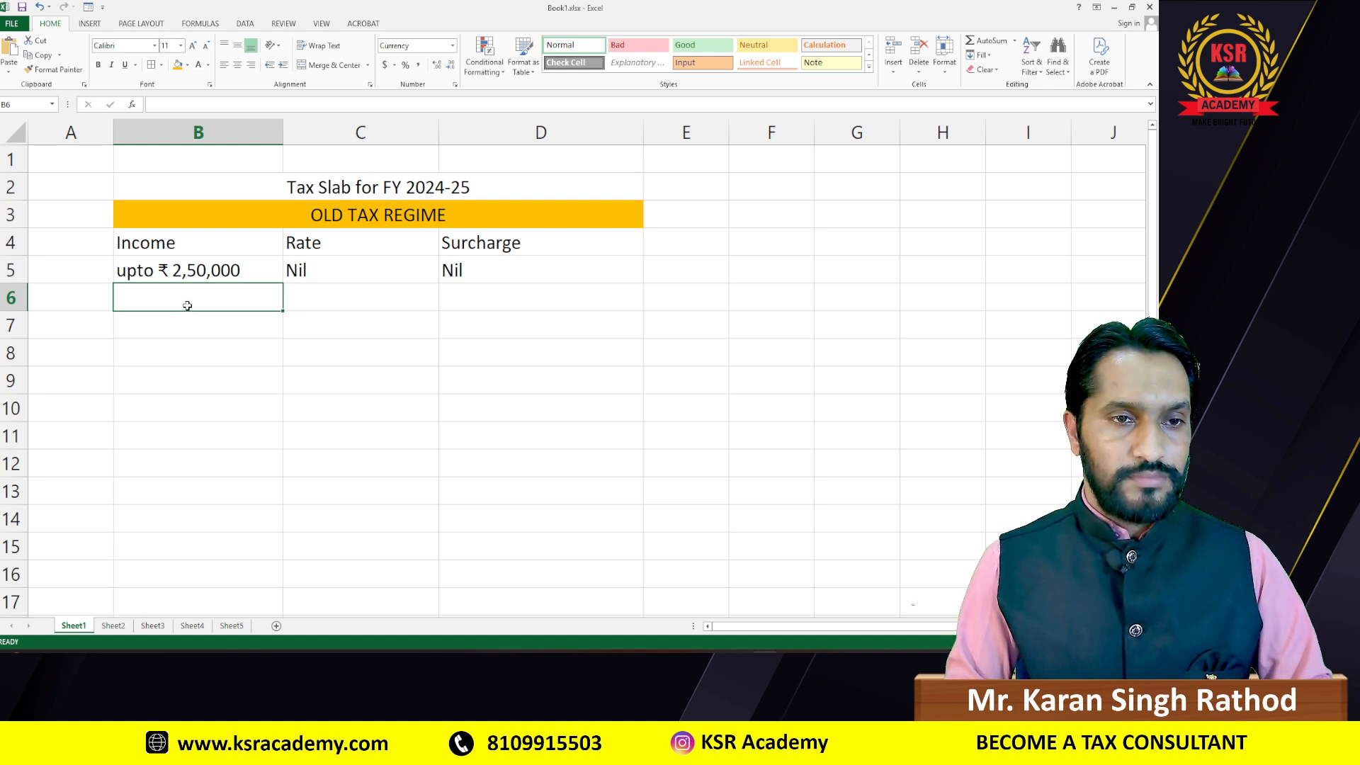
click(228, 323)
click(177, 306)
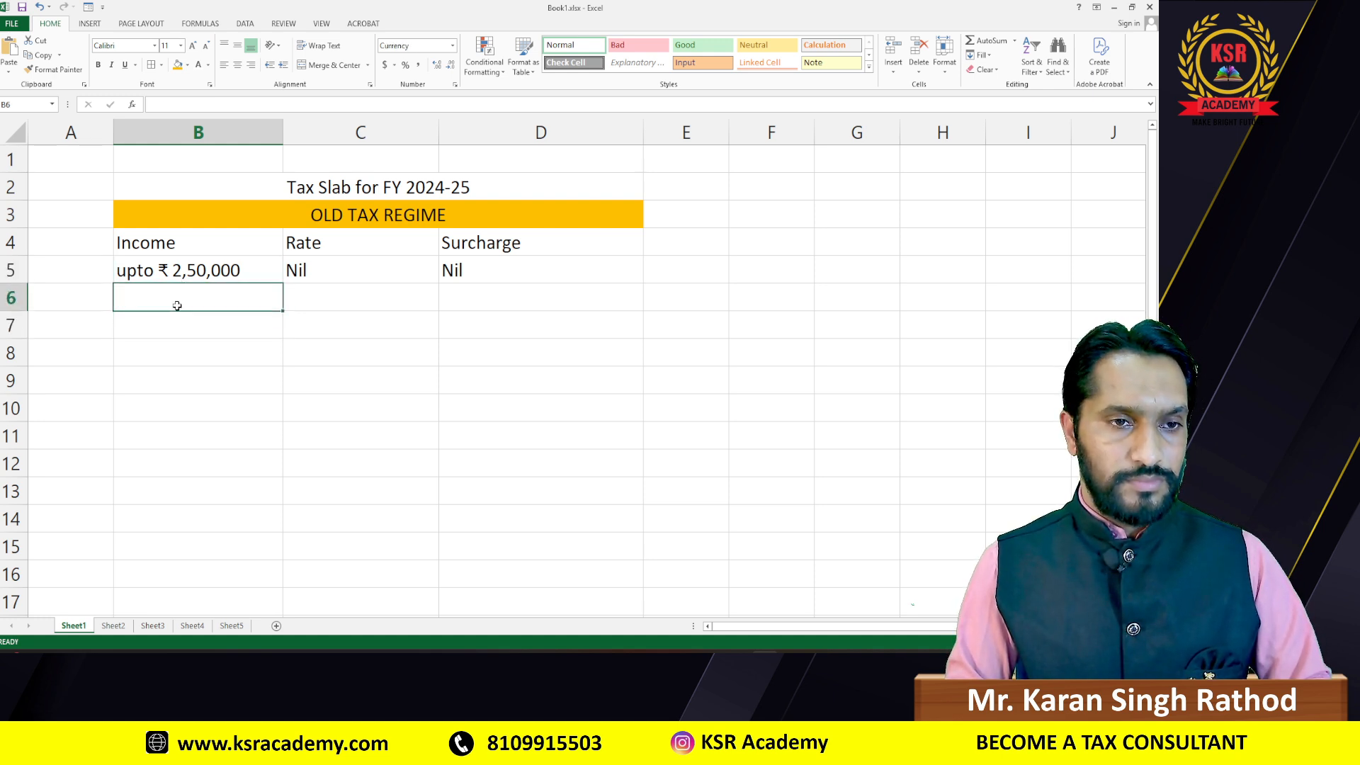
text($)
key(BackSpace)
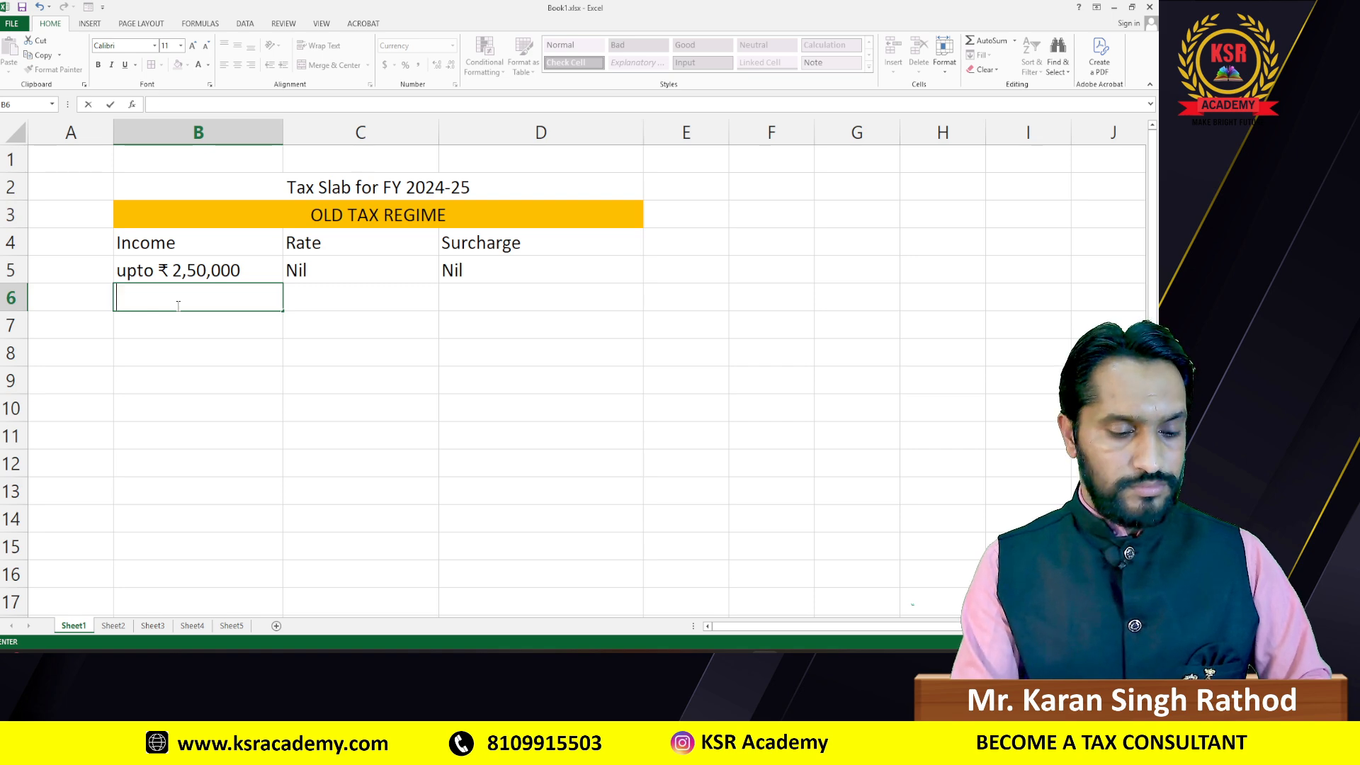
text(₹)
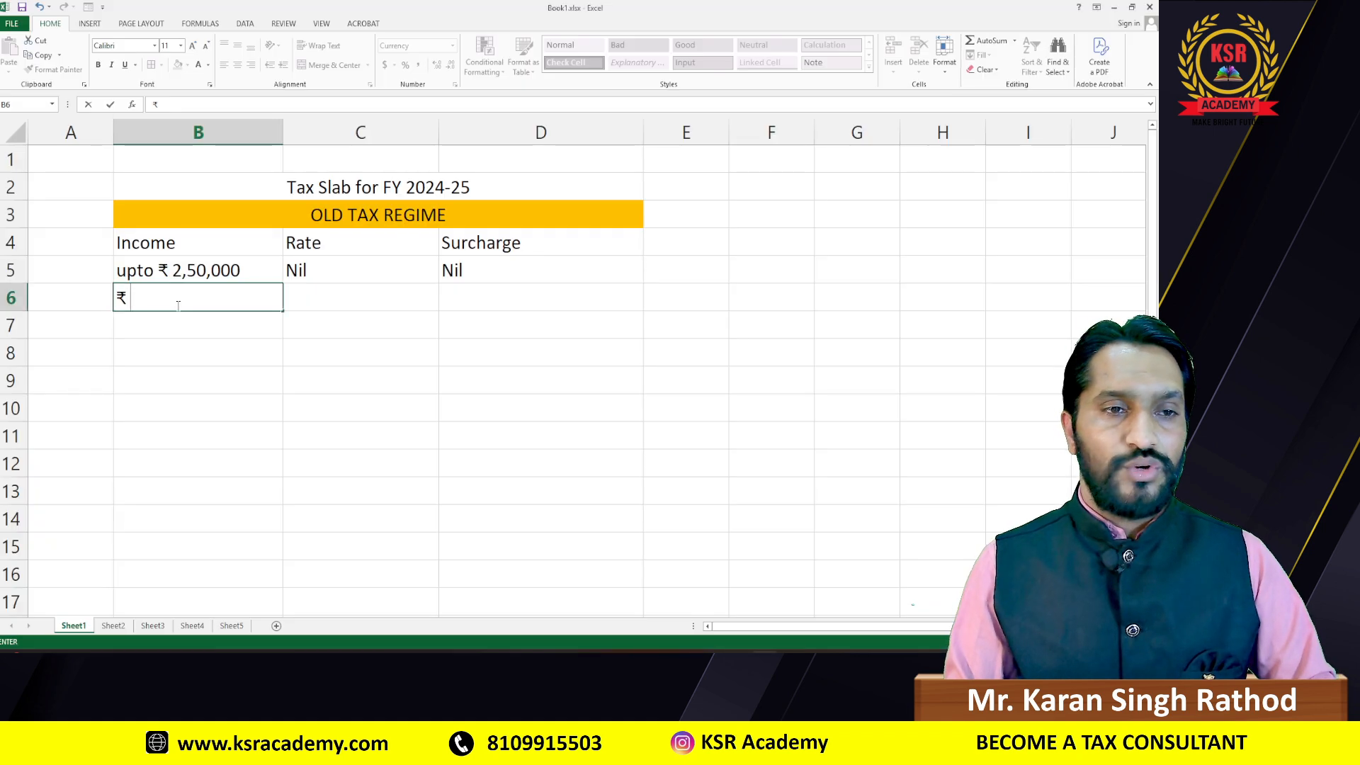
text(25)
key(BackSpace)
text(,50,000)
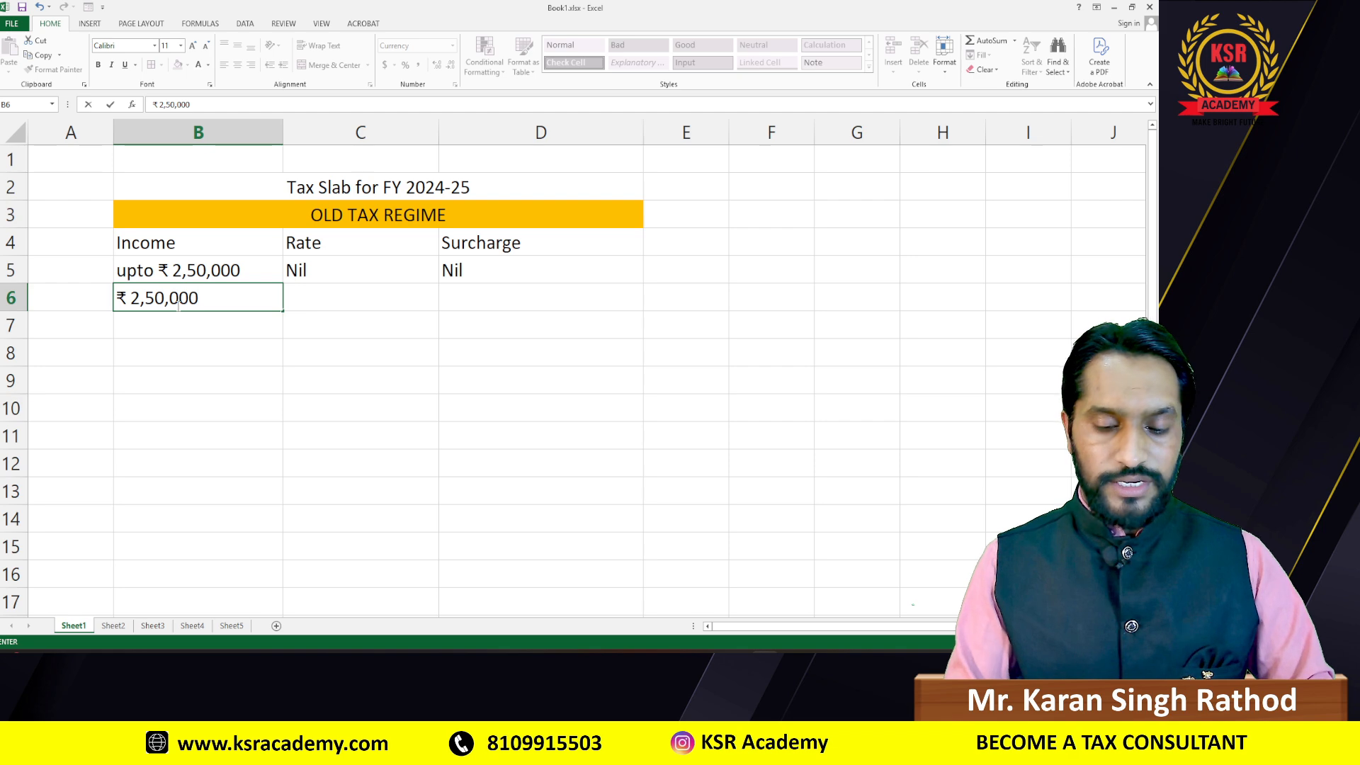
key(BackSpace)
text(1 to)
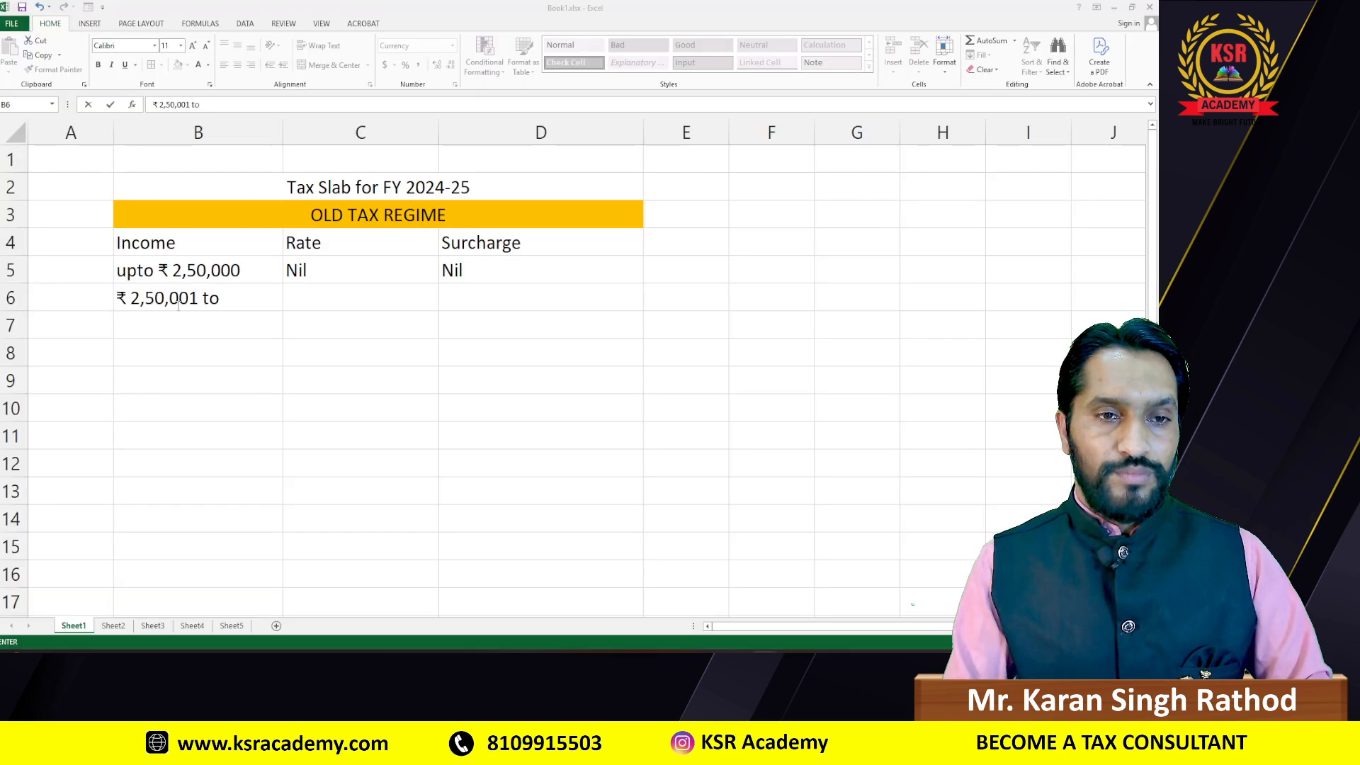
Step: Complete B6 as '₹ 2,50,001- ₹ 5,00,000' and move on to the Rate column
key(BackSpace)
key(BackSpace)
key(BackSpace)
text(-)
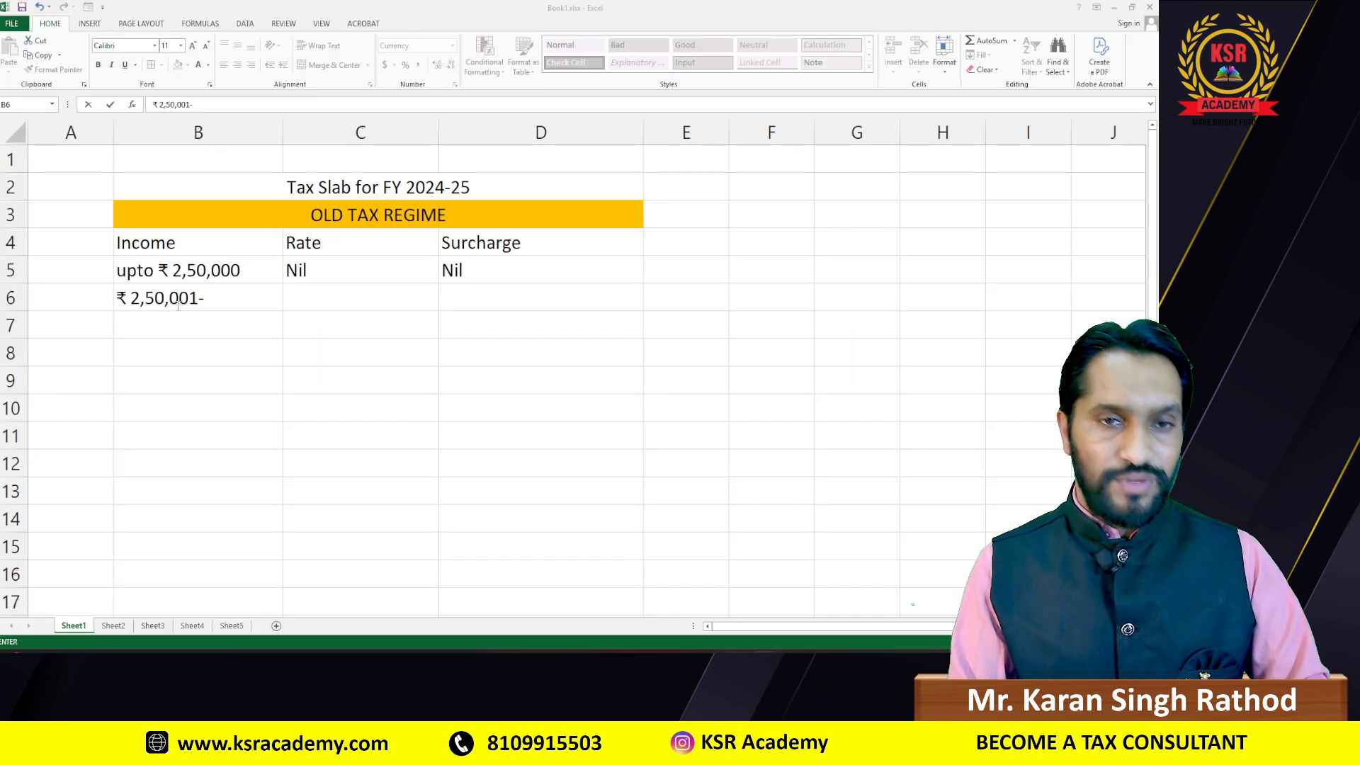
text(₹)
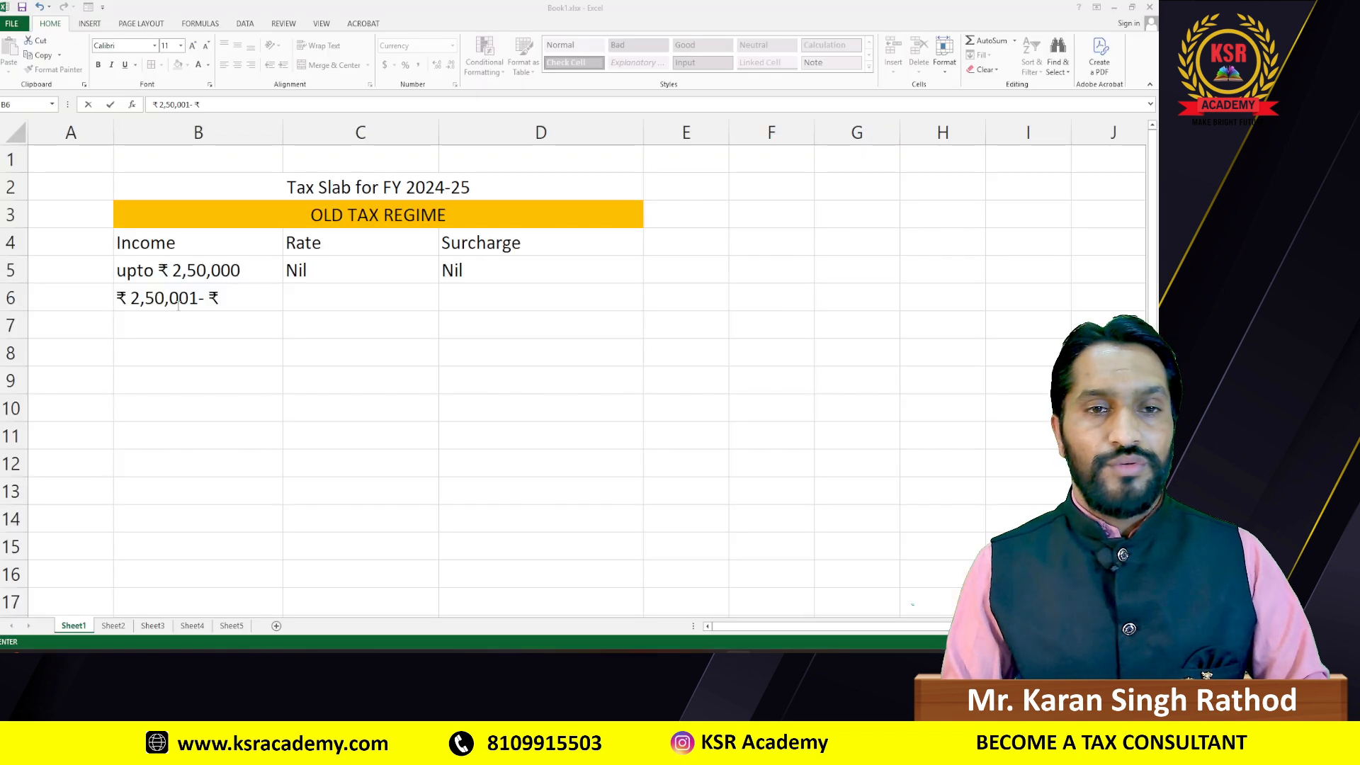
text(5)
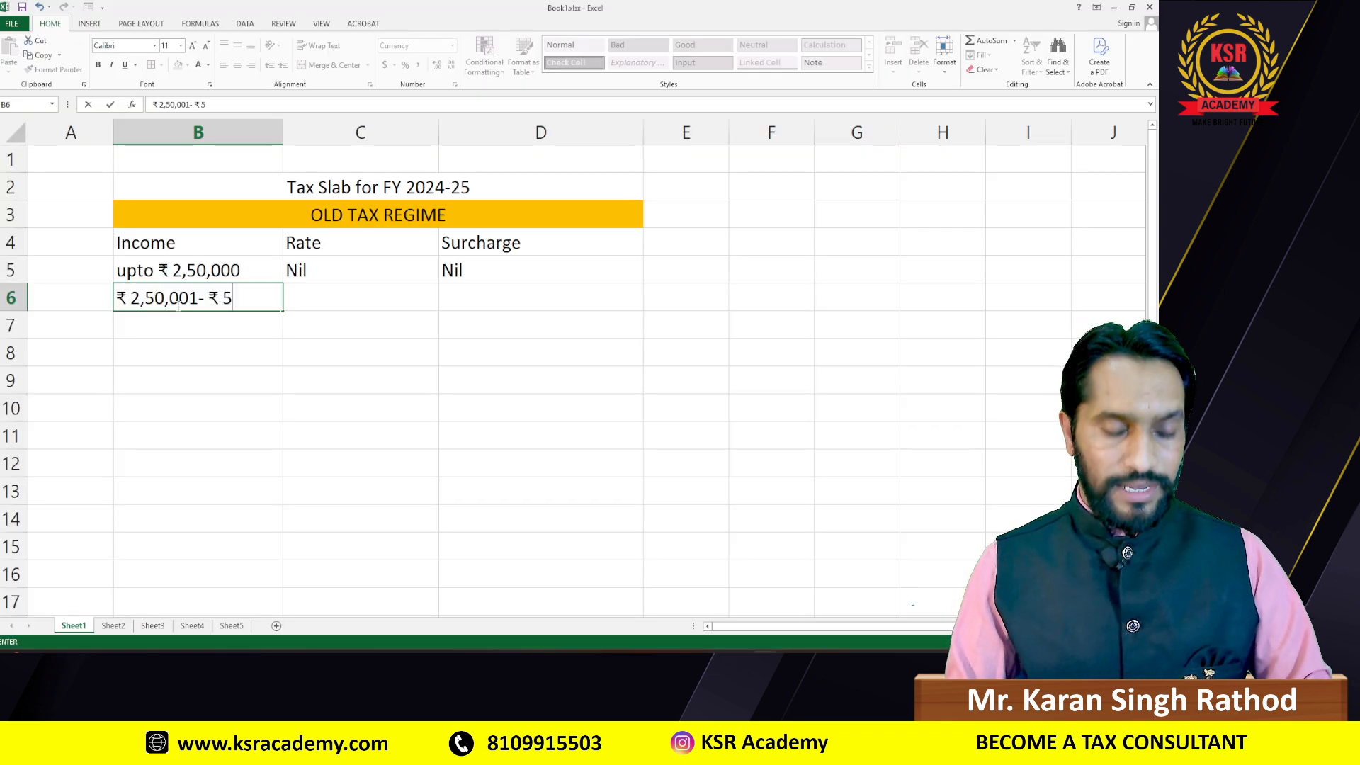
text(,0,)
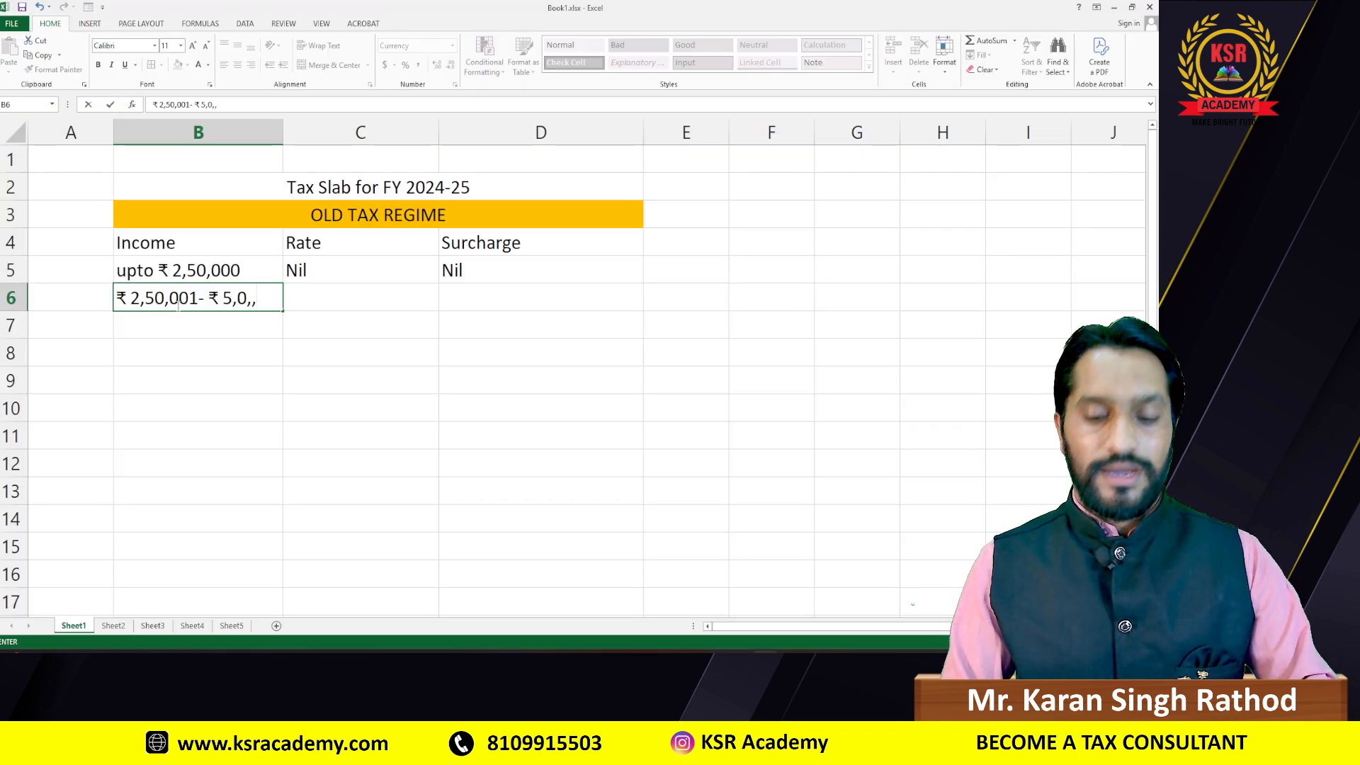
key(BackSpace)
text(0,000)
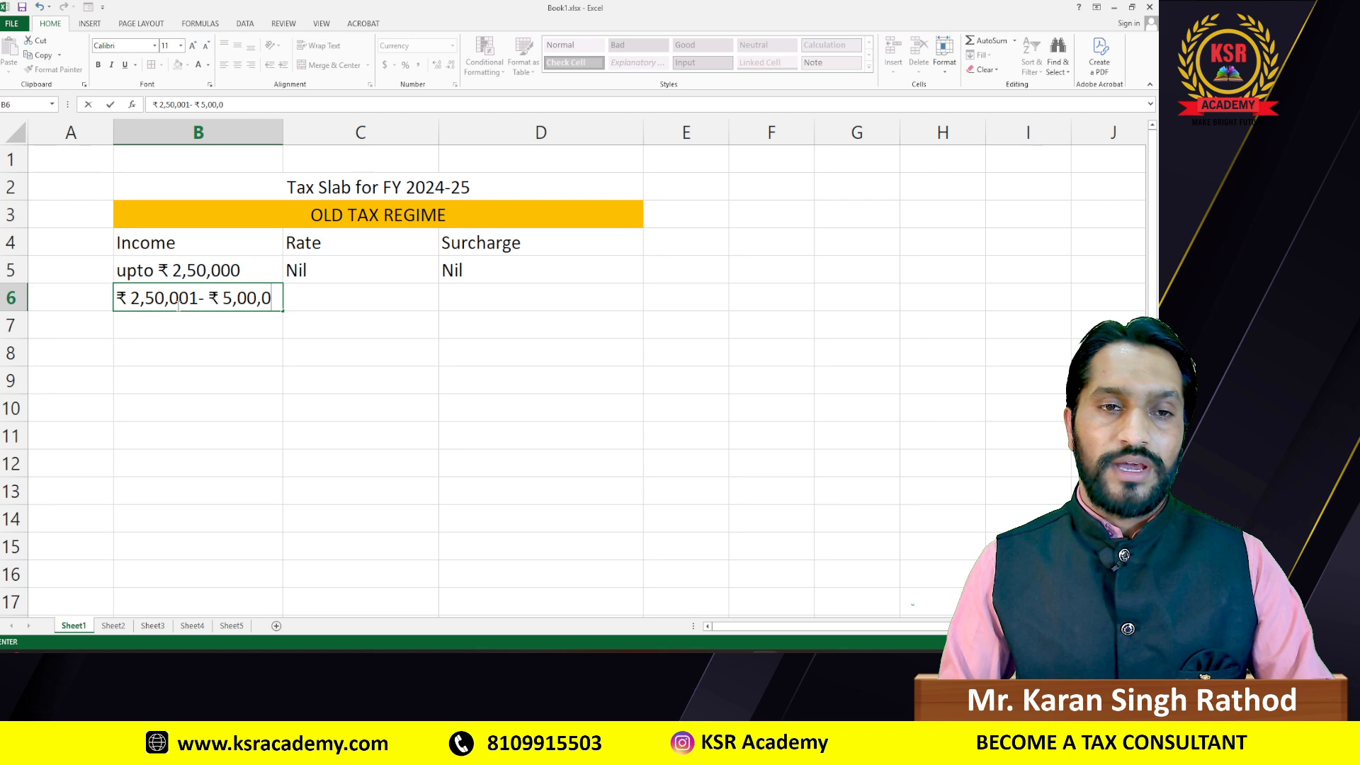
key(Tab)
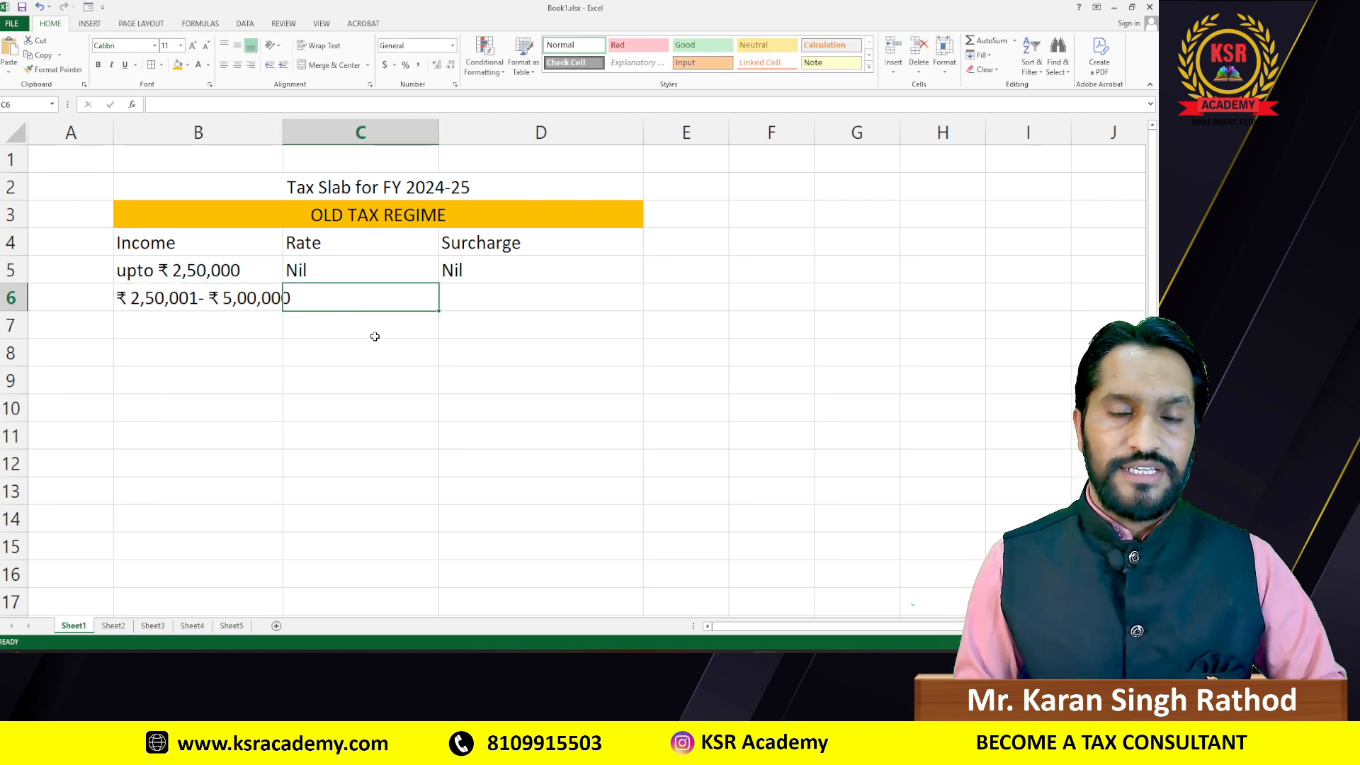
Step: Enter '5% Above ₹ 2,50,000' as the second slab's rate in C6
key(alt+Tab)
key(alt+Tab)
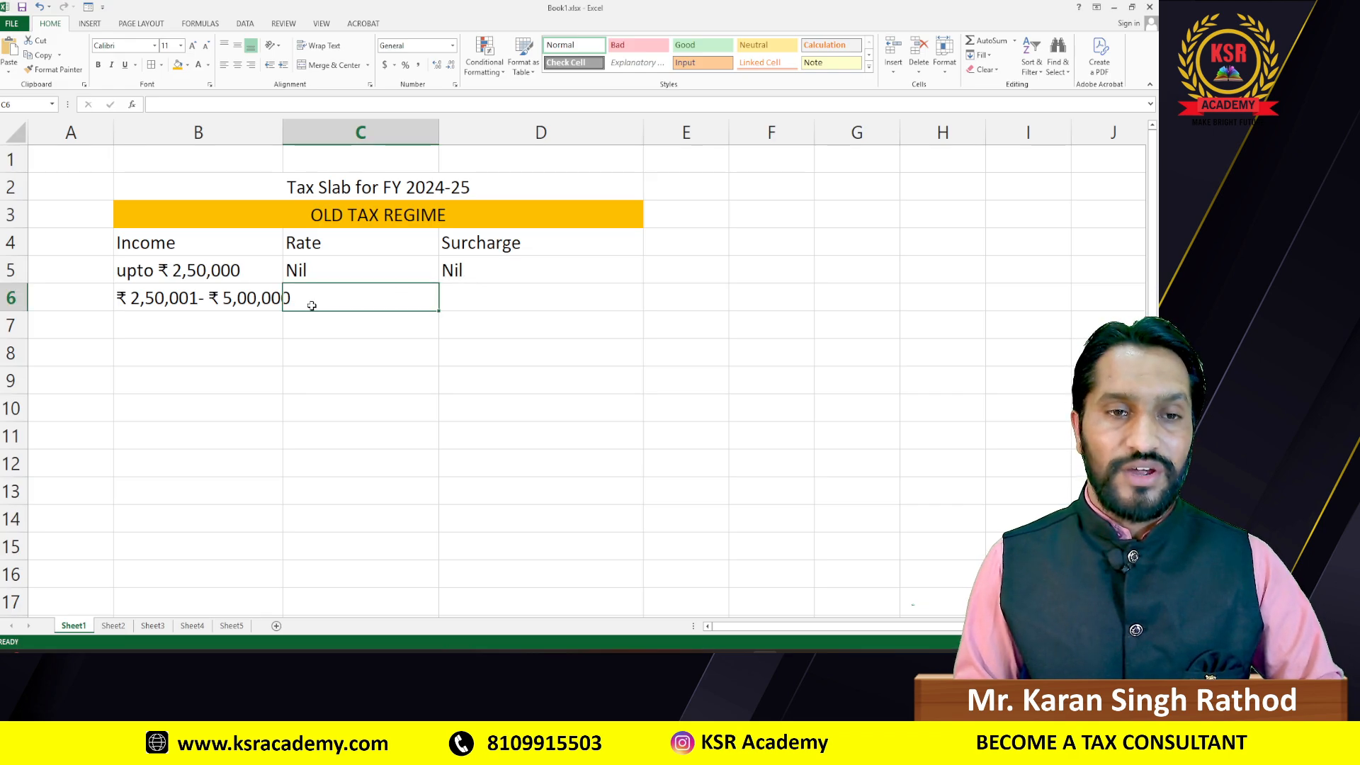
text(5% Above)
key(alt+Tab)
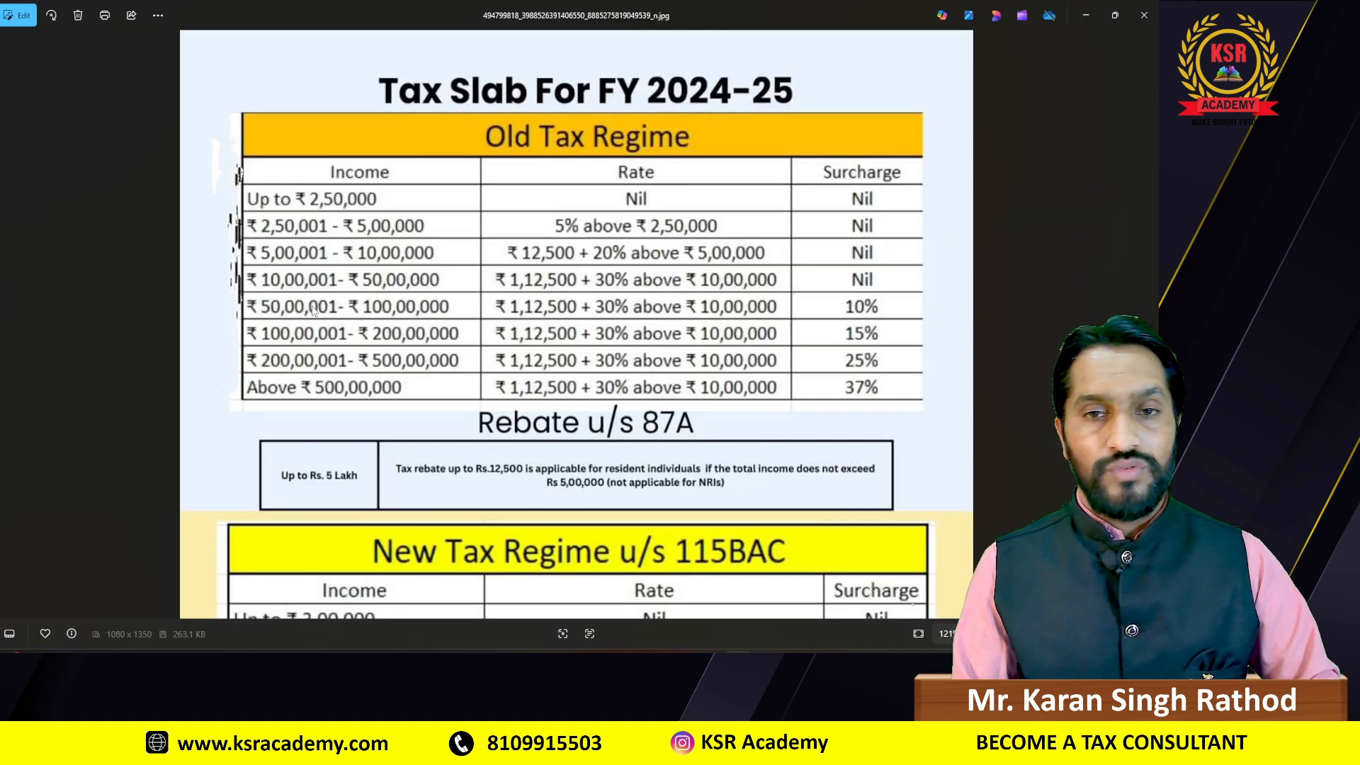
key(alt+Tab)
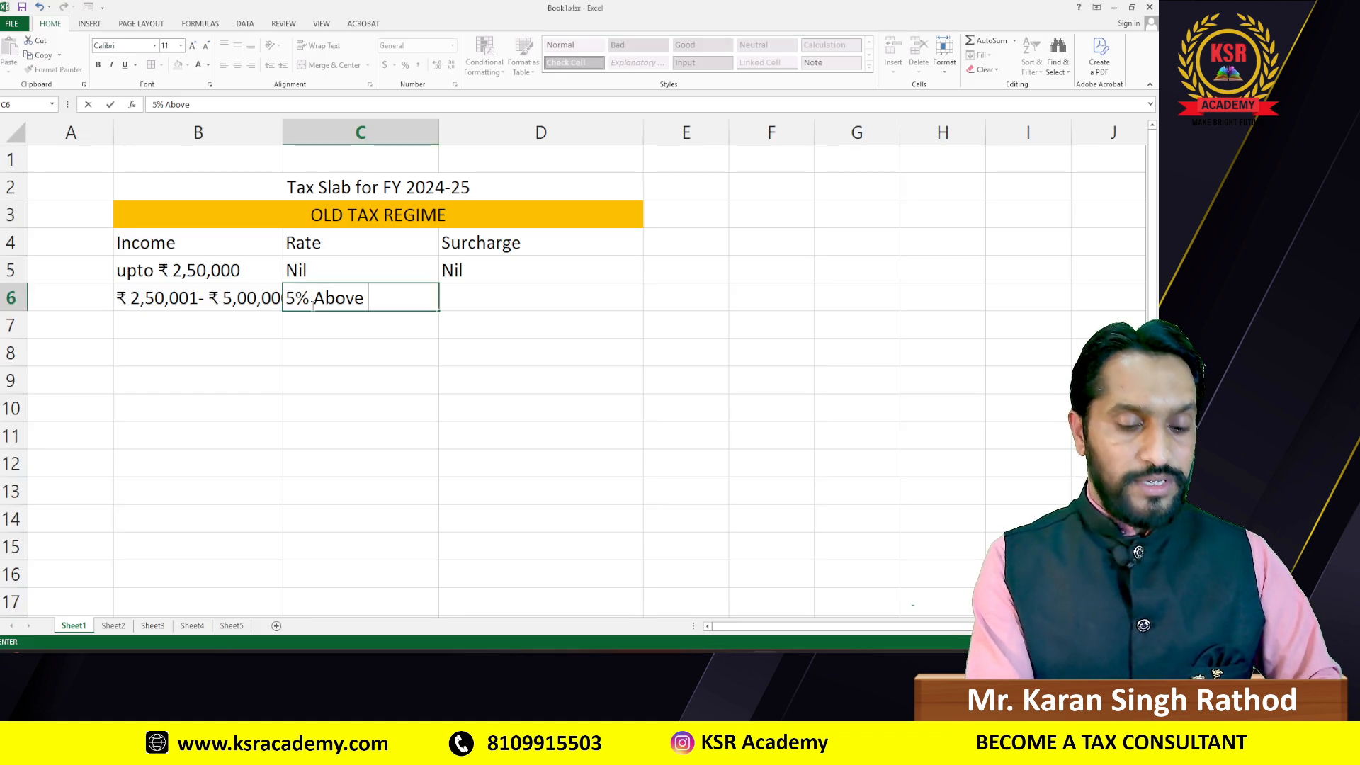
text(₹)
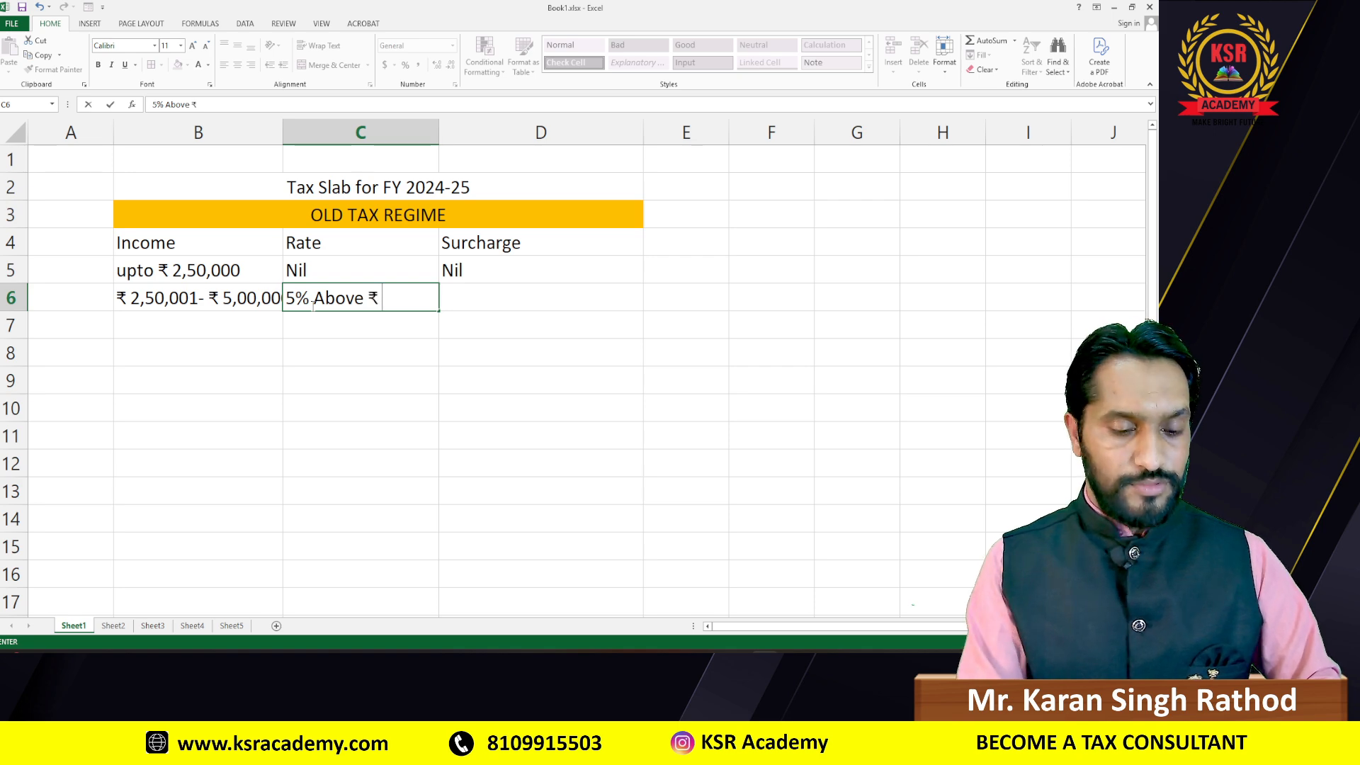
key(alt+Tab)
key(alt+Tab)
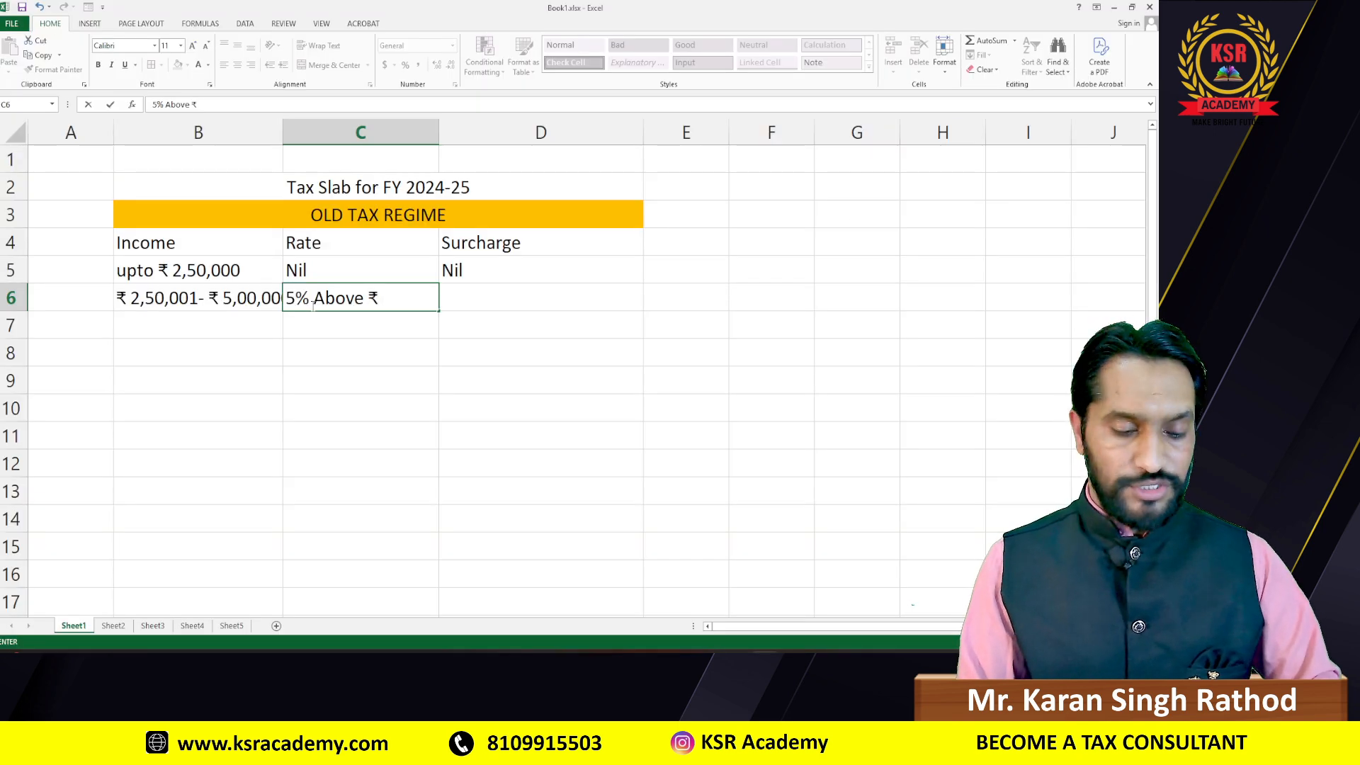
text(2,)
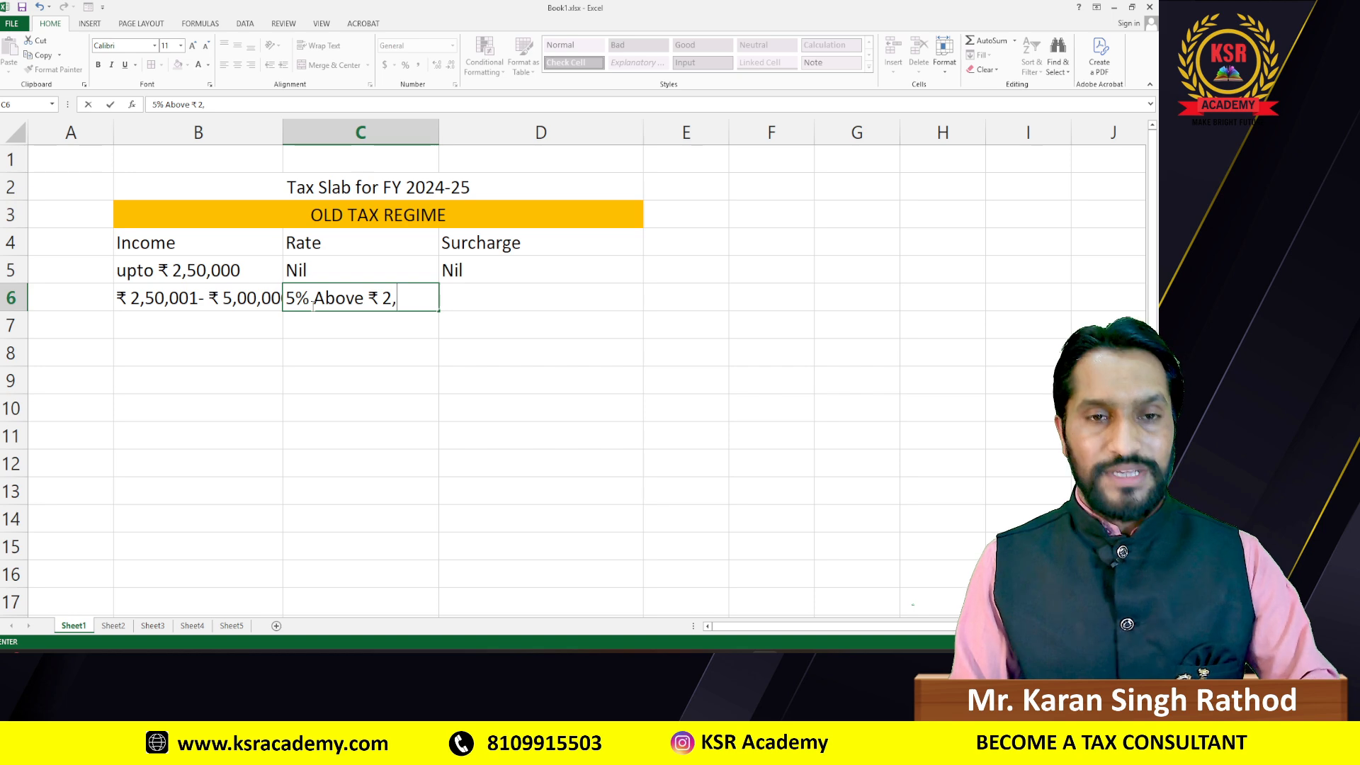
text(50,000)
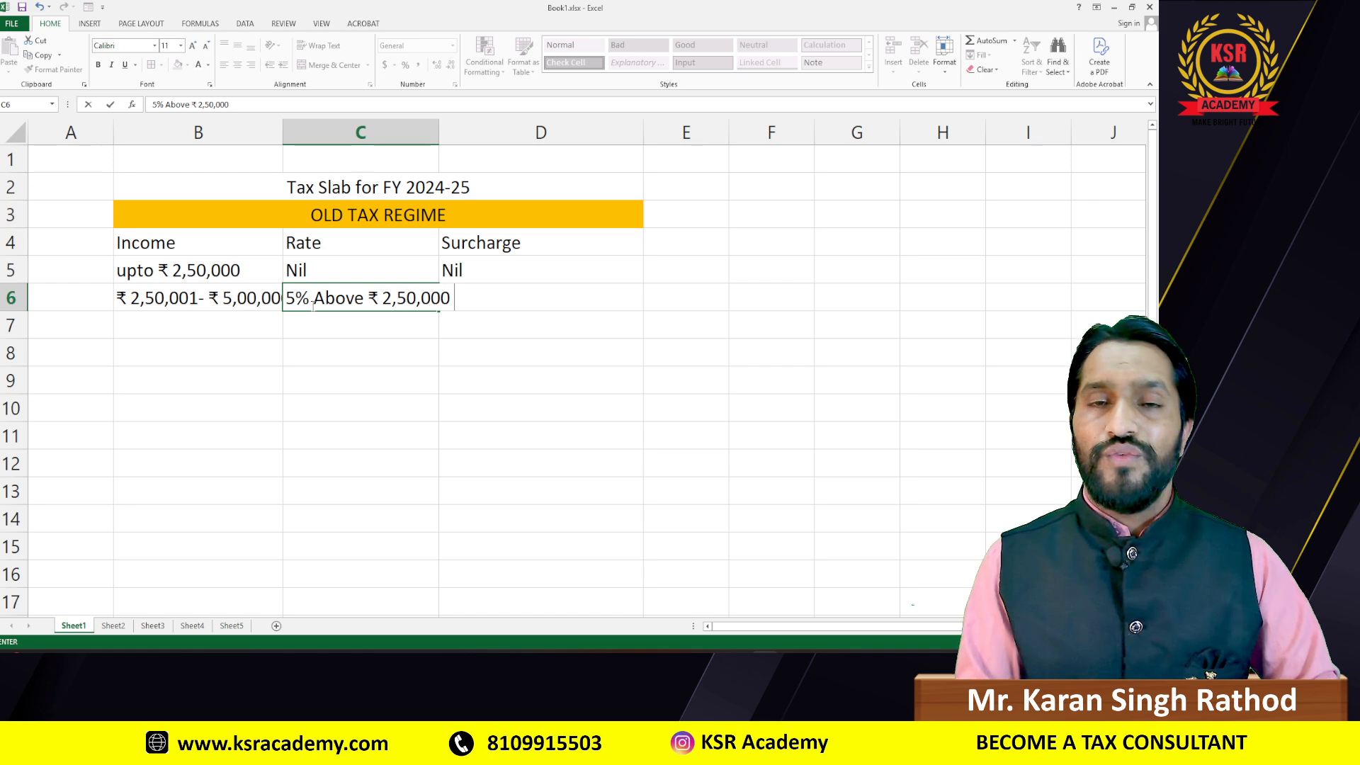
key(Tab)
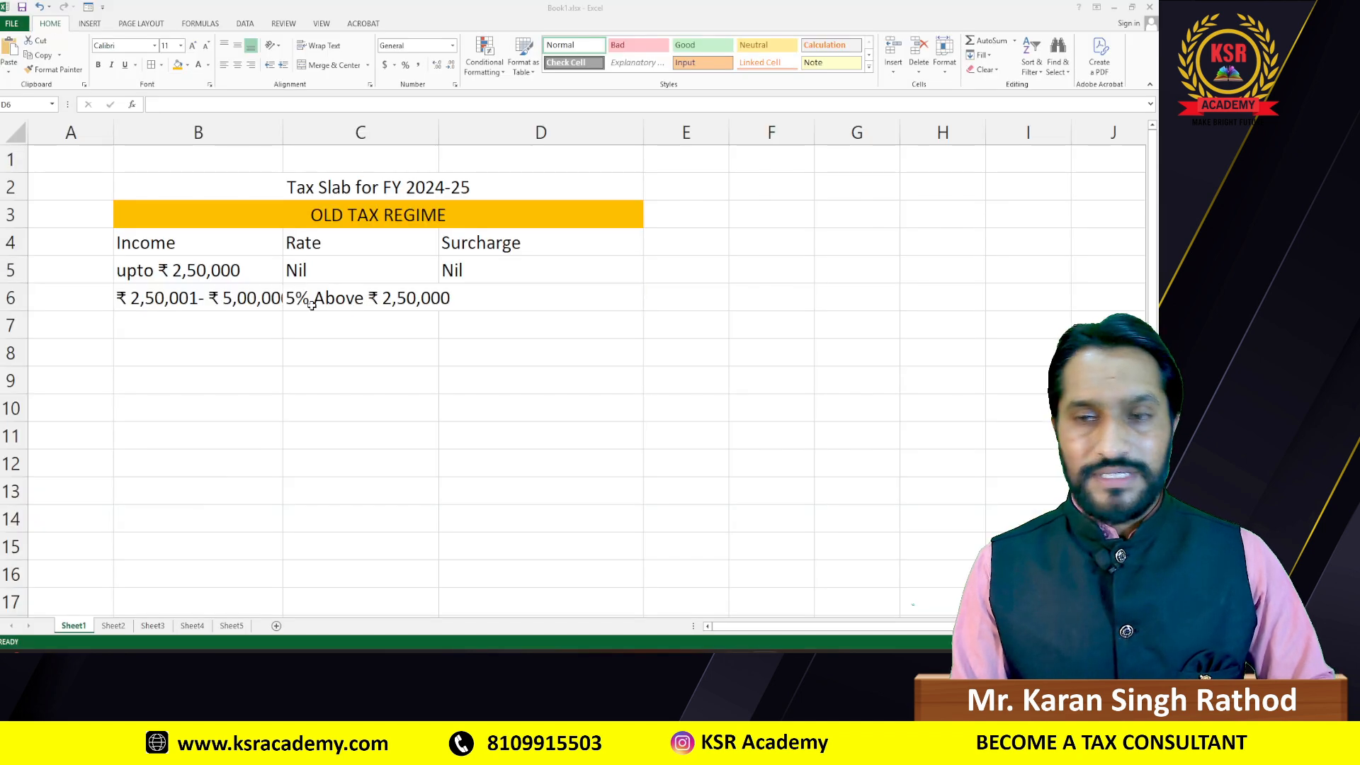
Step: Enter a Nil surcharge in D6 and centre the slab entries in B5:D6
text(Nil)
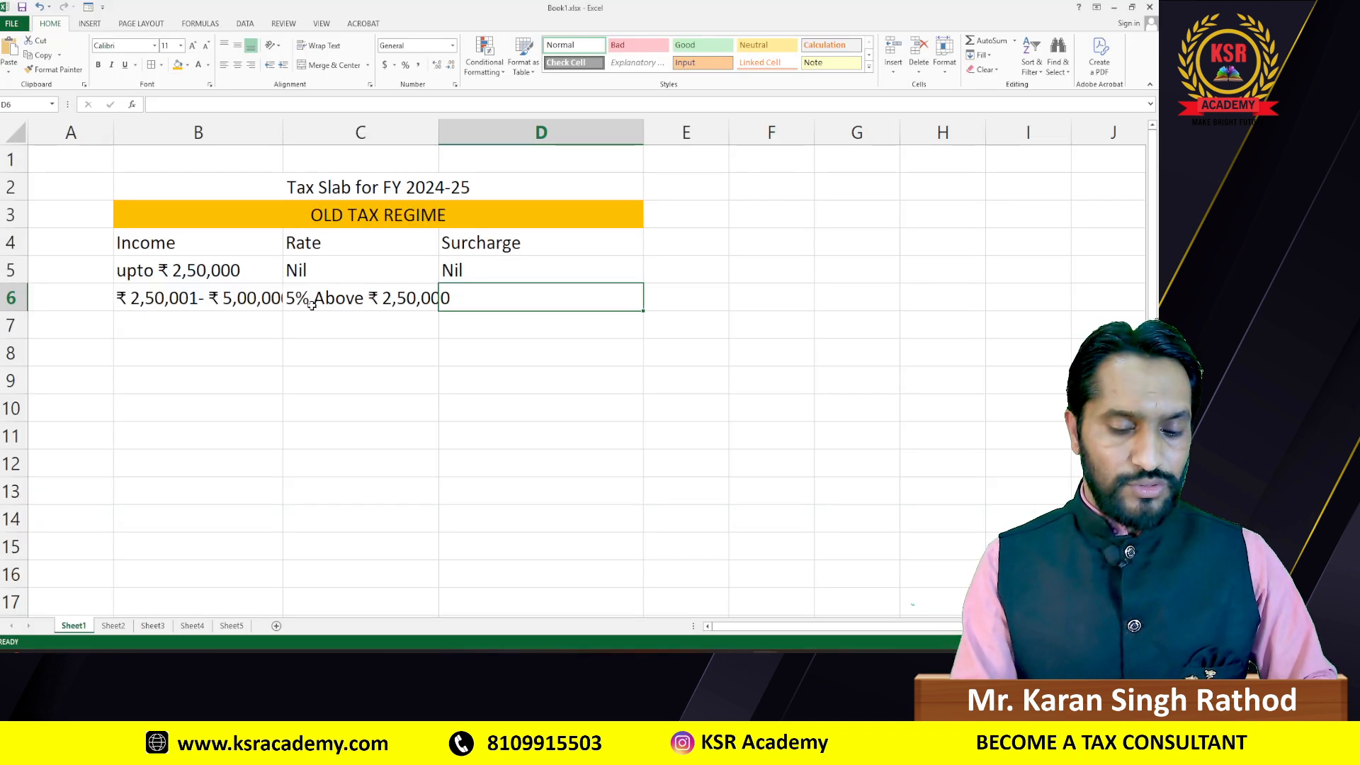
key(Tab)
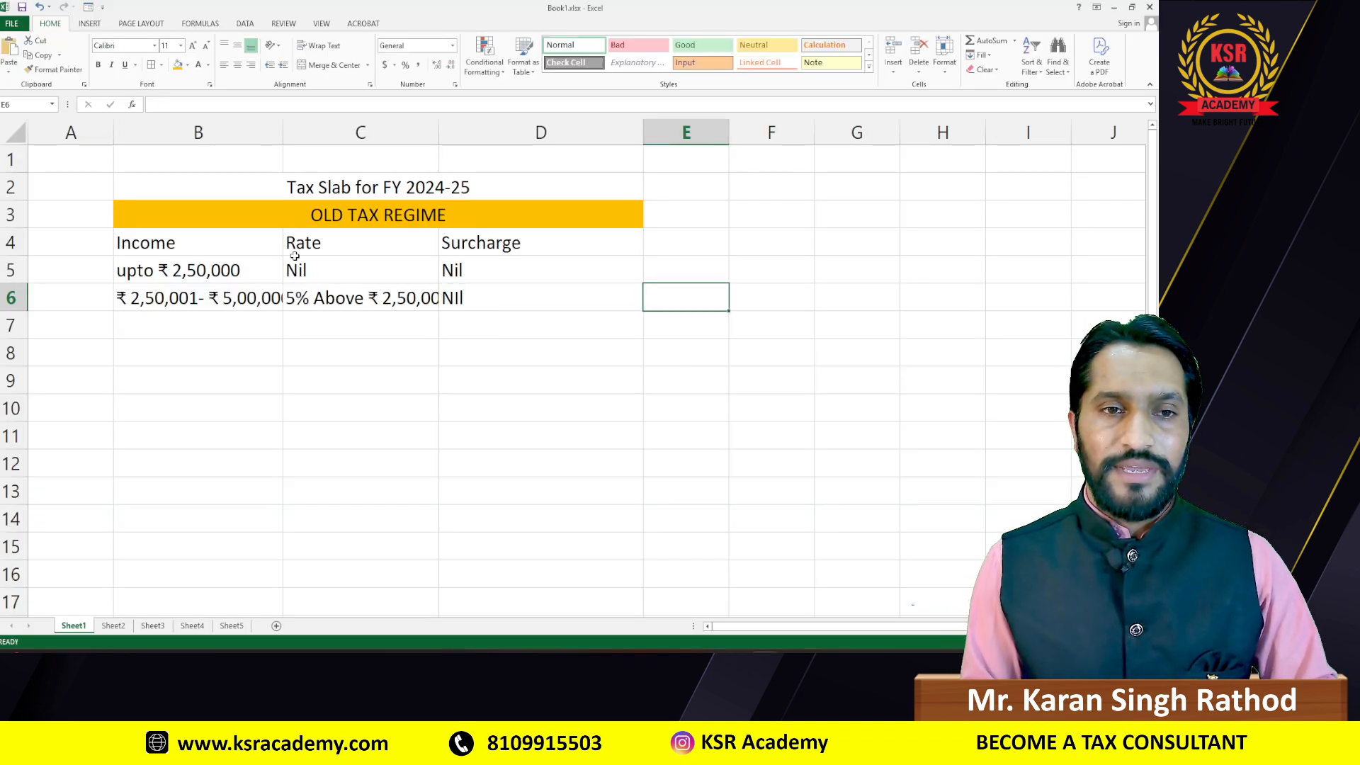
drag(527, 277, 530, 295)
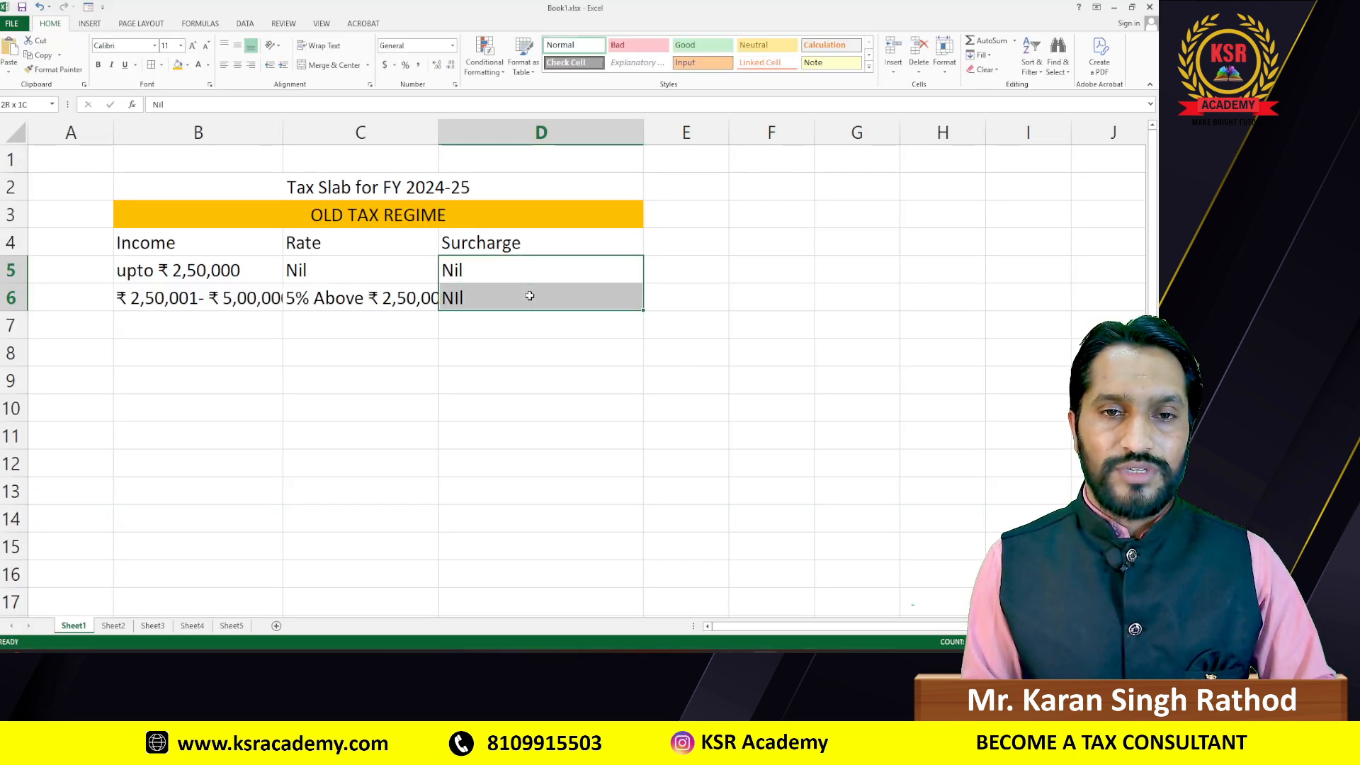
click(238, 66)
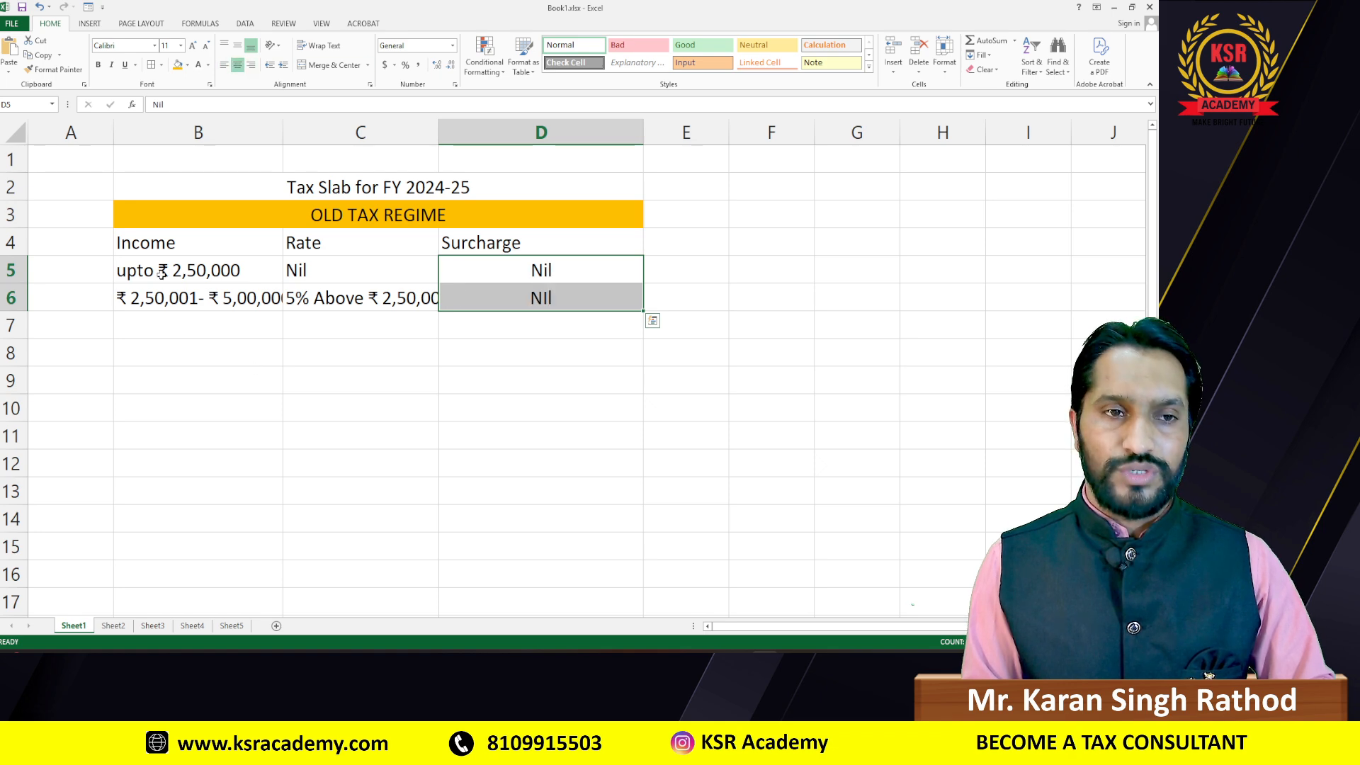
drag(162, 274, 318, 293)
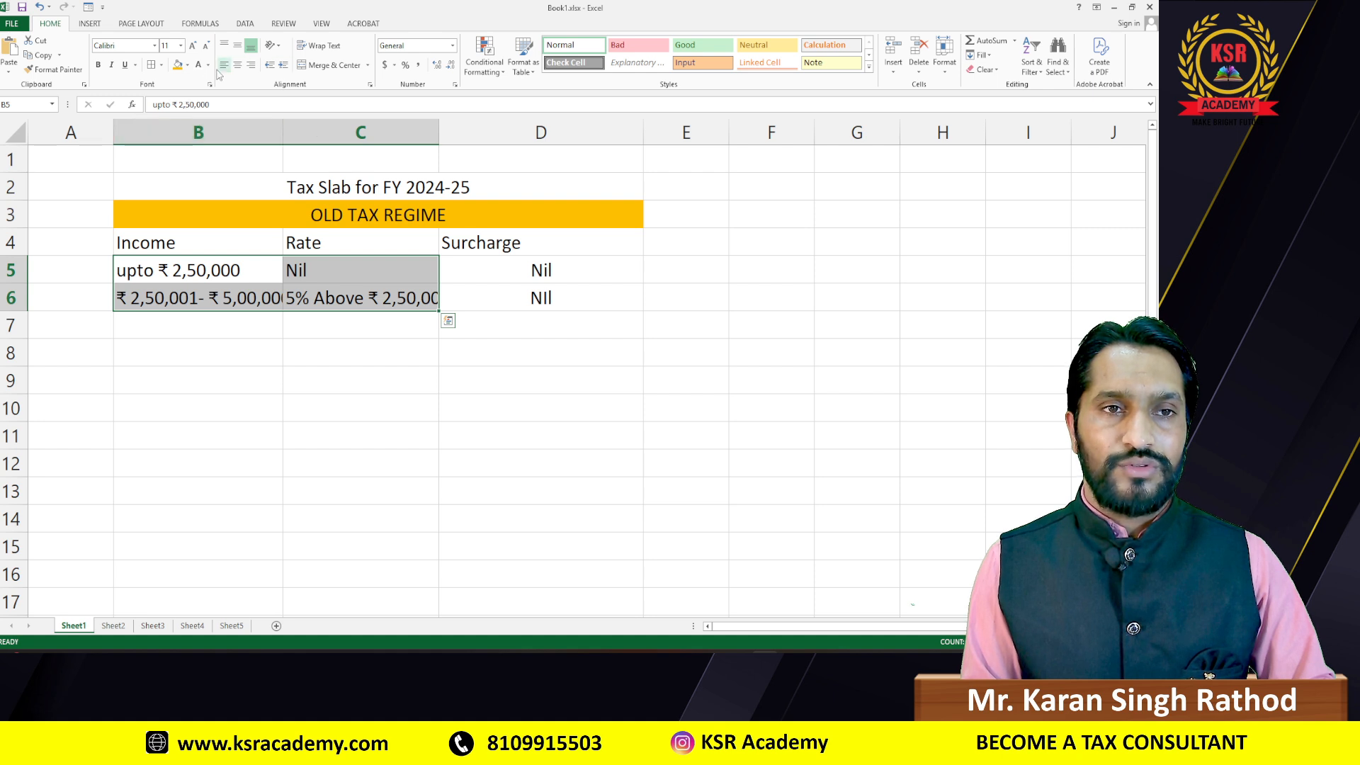
click(238, 65)
Step: Widen columns C and B so the rates and income ranges fit
drag(439, 133, 472, 133)
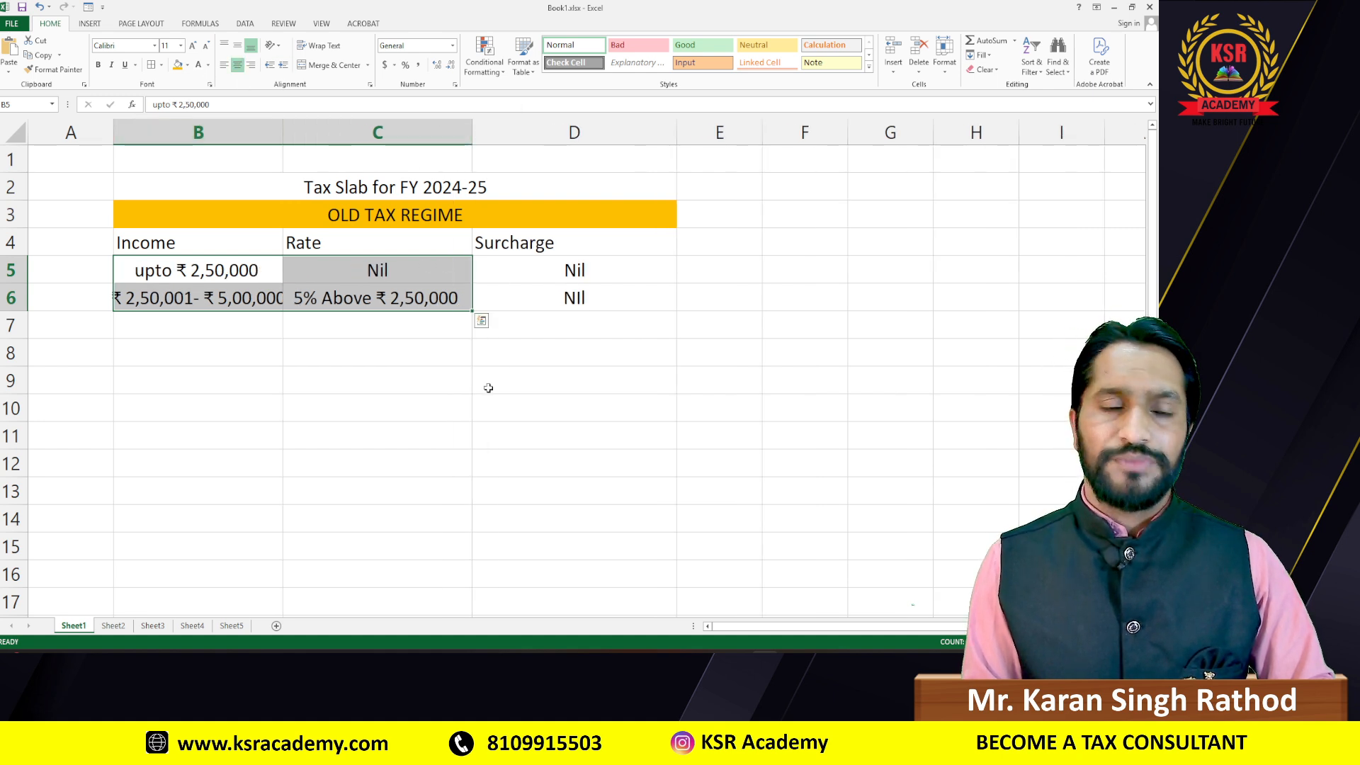
click(367, 327)
drag(281, 131, 341, 133)
click(312, 328)
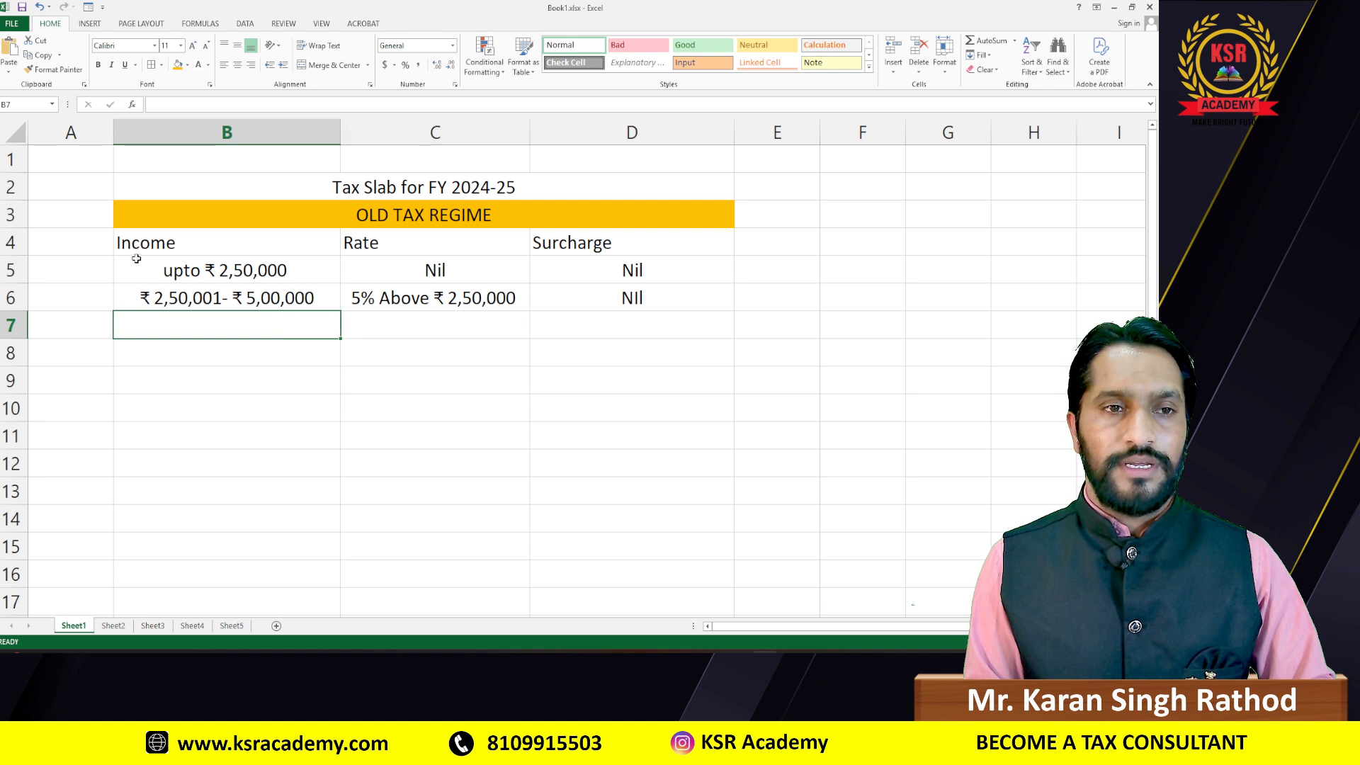
drag(131, 240, 635, 357)
Step: Apply All Borders to the slab table B3:D11, including the OLD TAX REGIME heading
drag(636, 420, 642, 432)
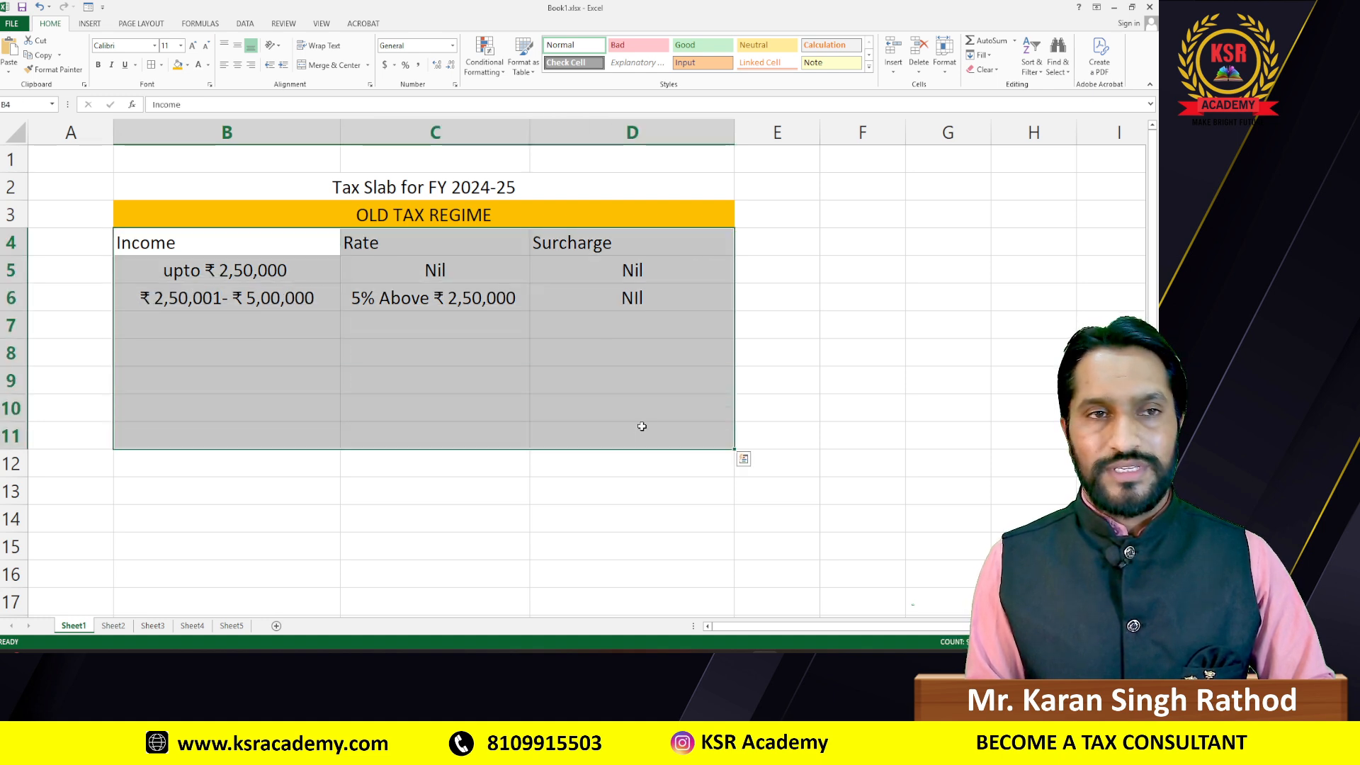
click(151, 65)
click(878, 240)
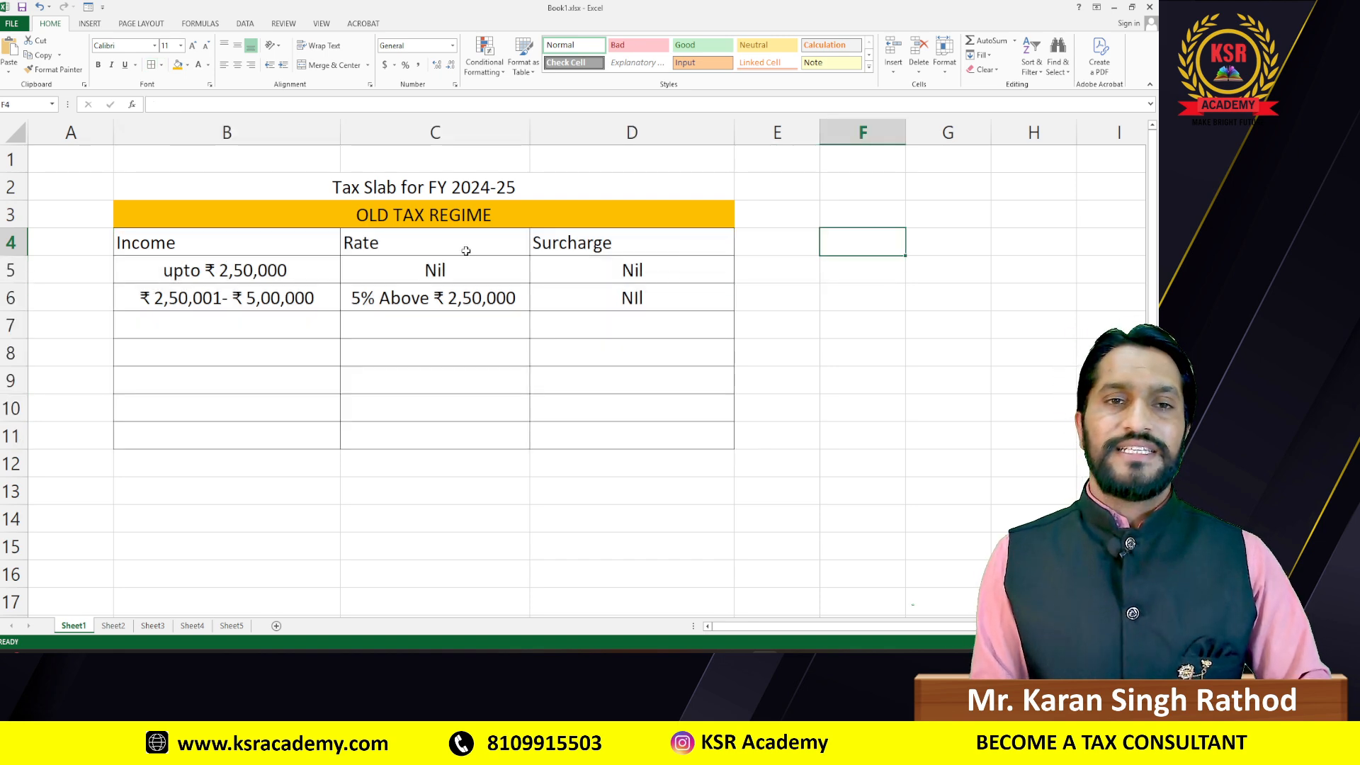
click(329, 187)
key(alt+Tab)
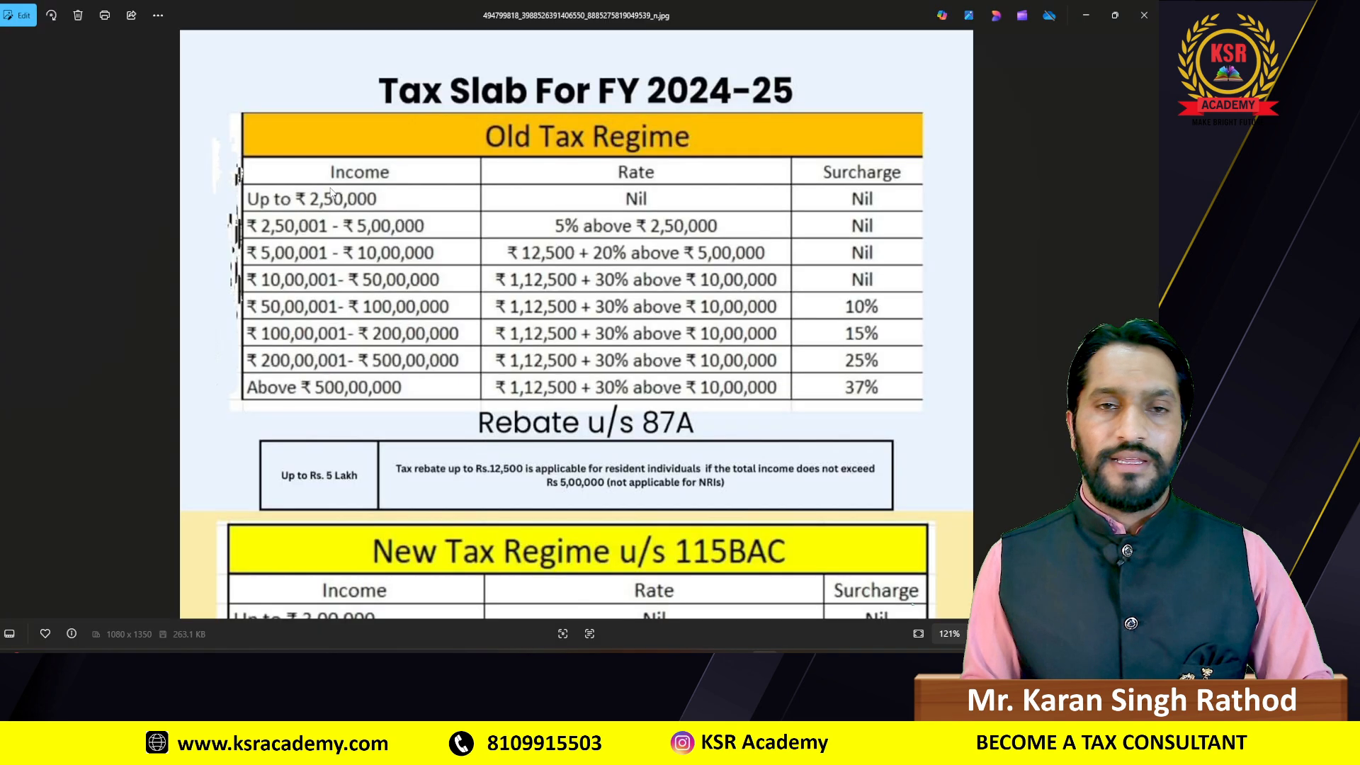
key(alt+Tab)
drag(152, 213, 333, 214)
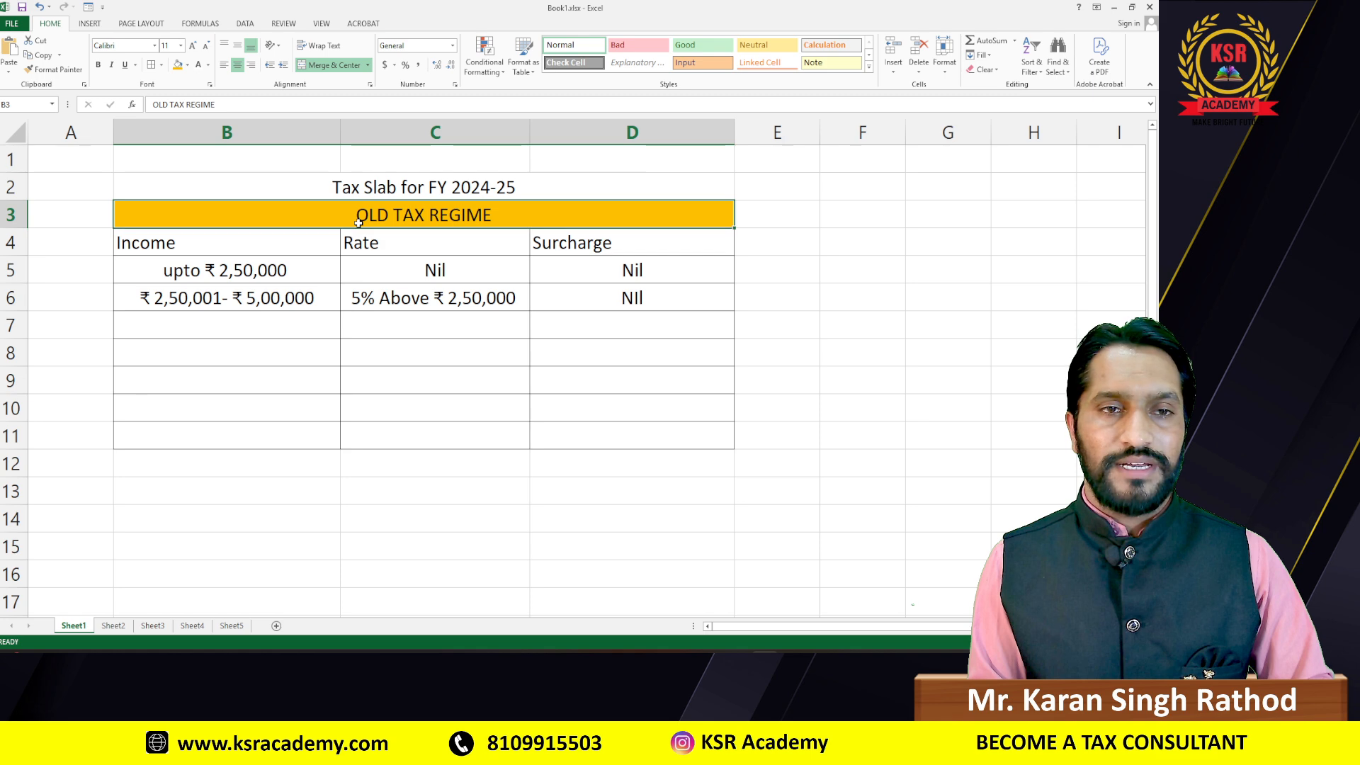
click(162, 64)
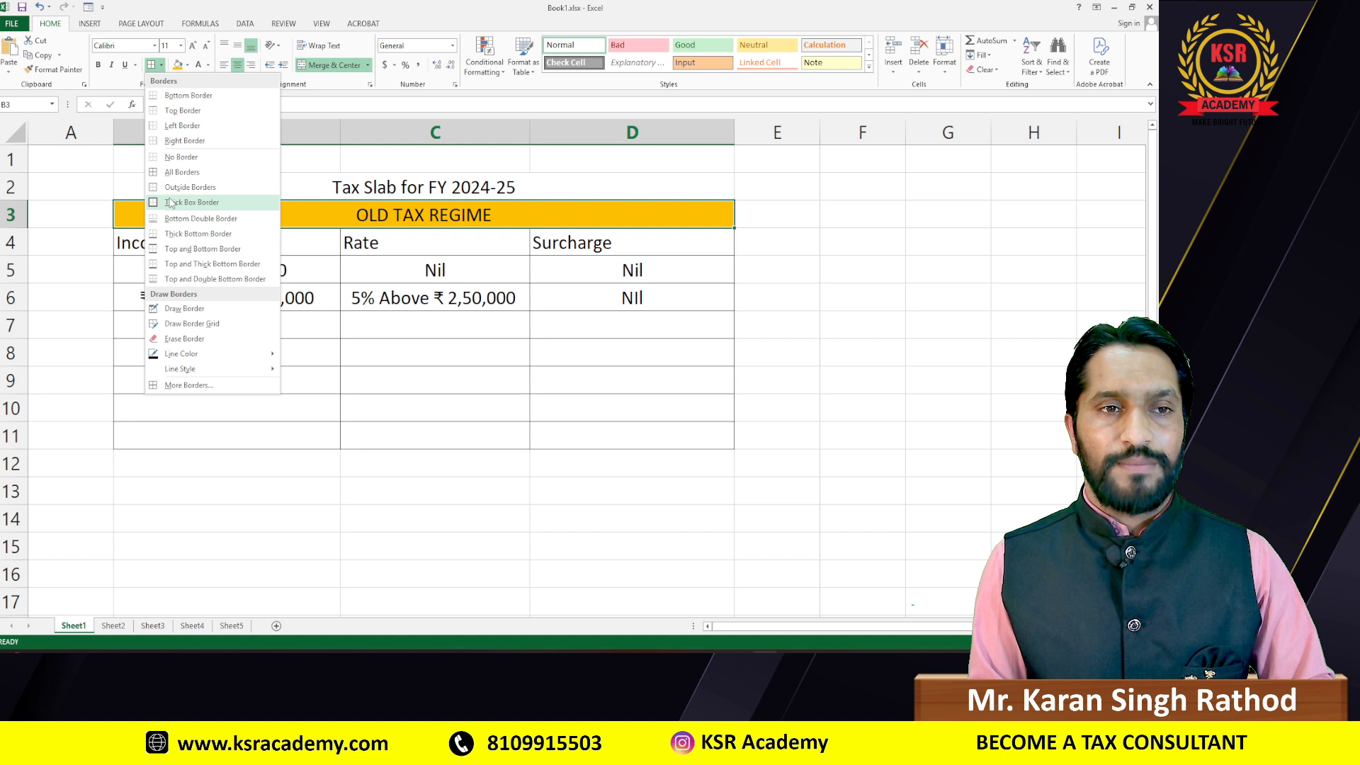
click(170, 174)
click(772, 324)
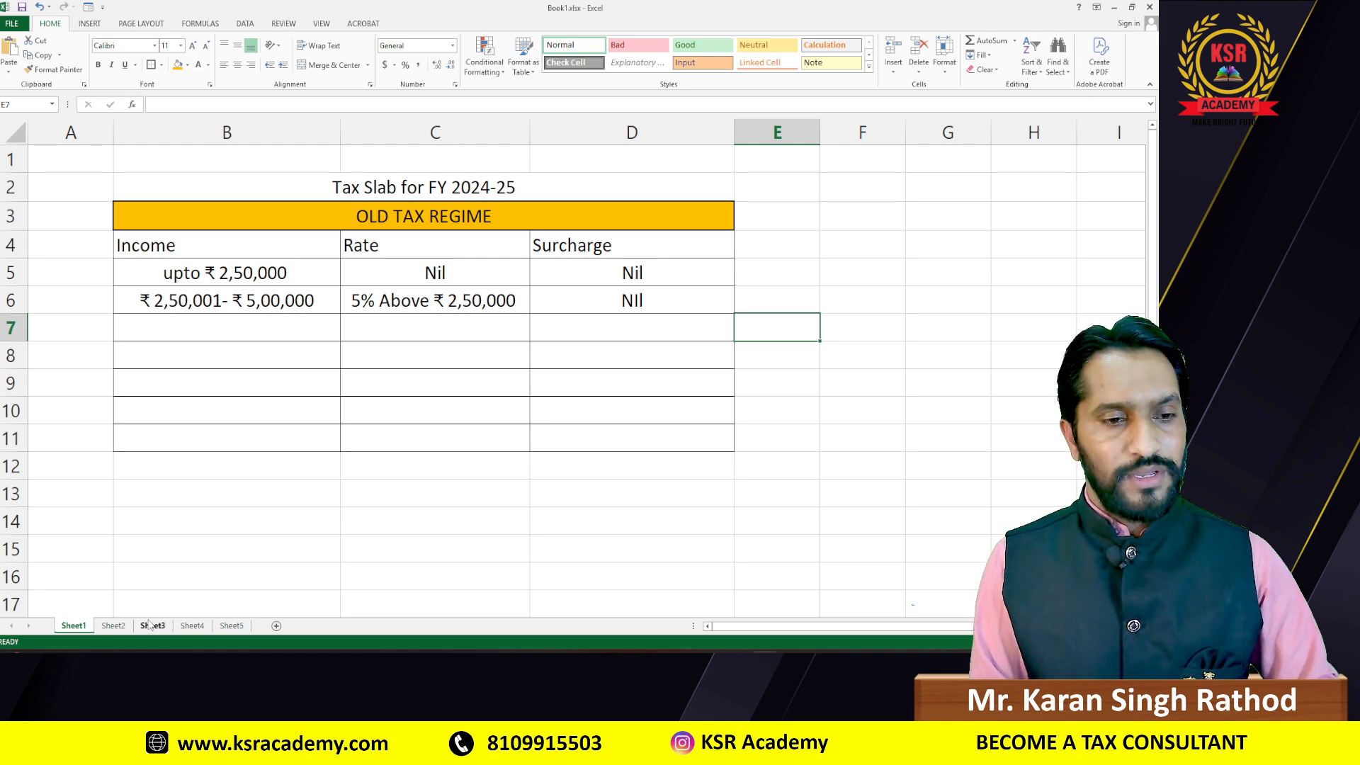
Step: Look over the VISITOR DATA and salary table sheets, selecting the visitors' serial numbers
click(113, 625)
click(467, 437)
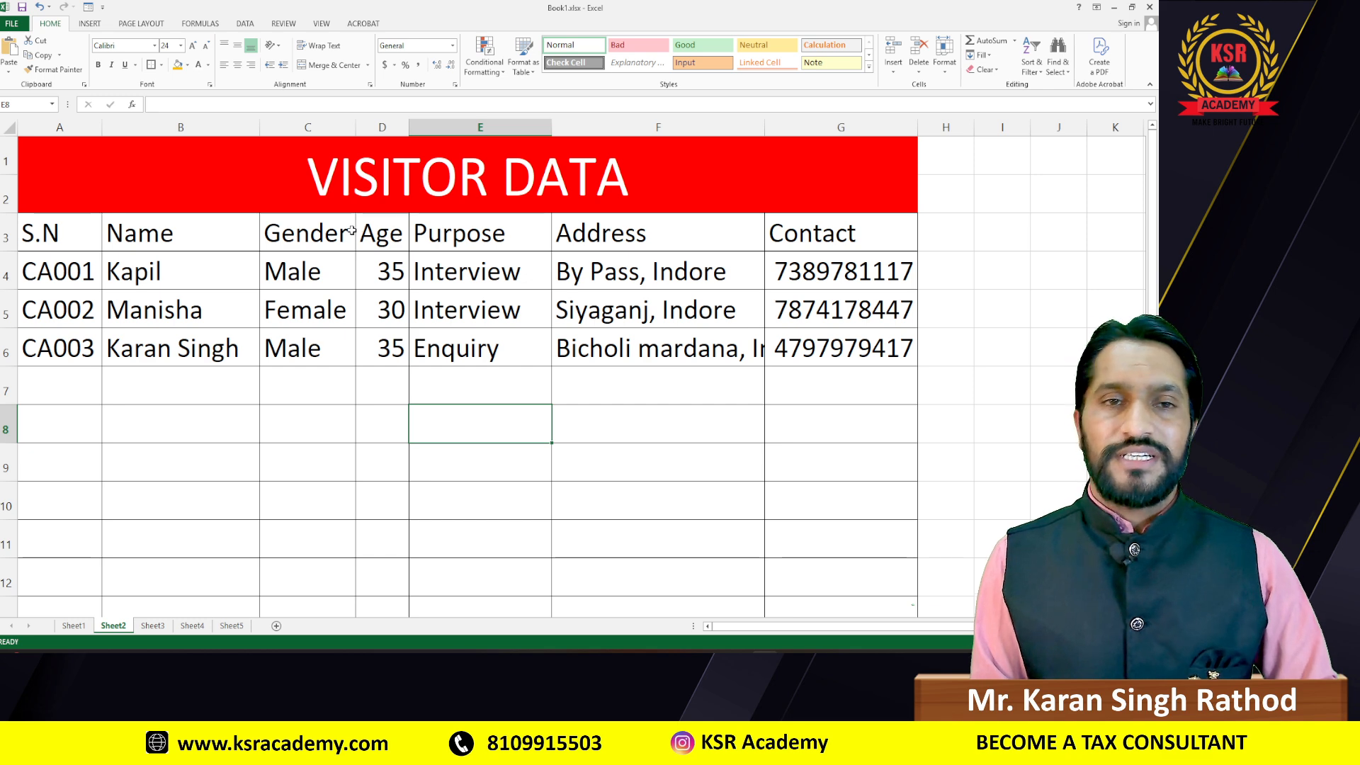
click(28, 275)
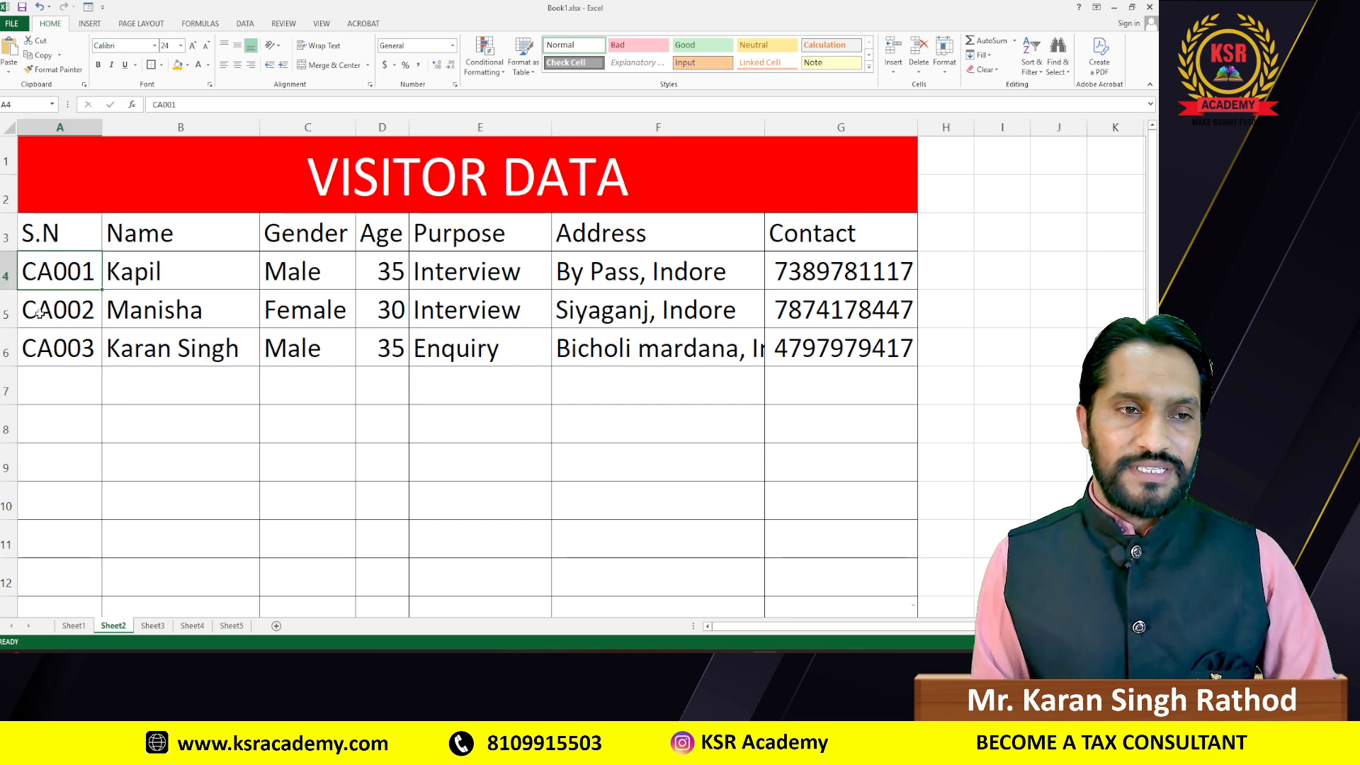
click(38, 313)
click(39, 346)
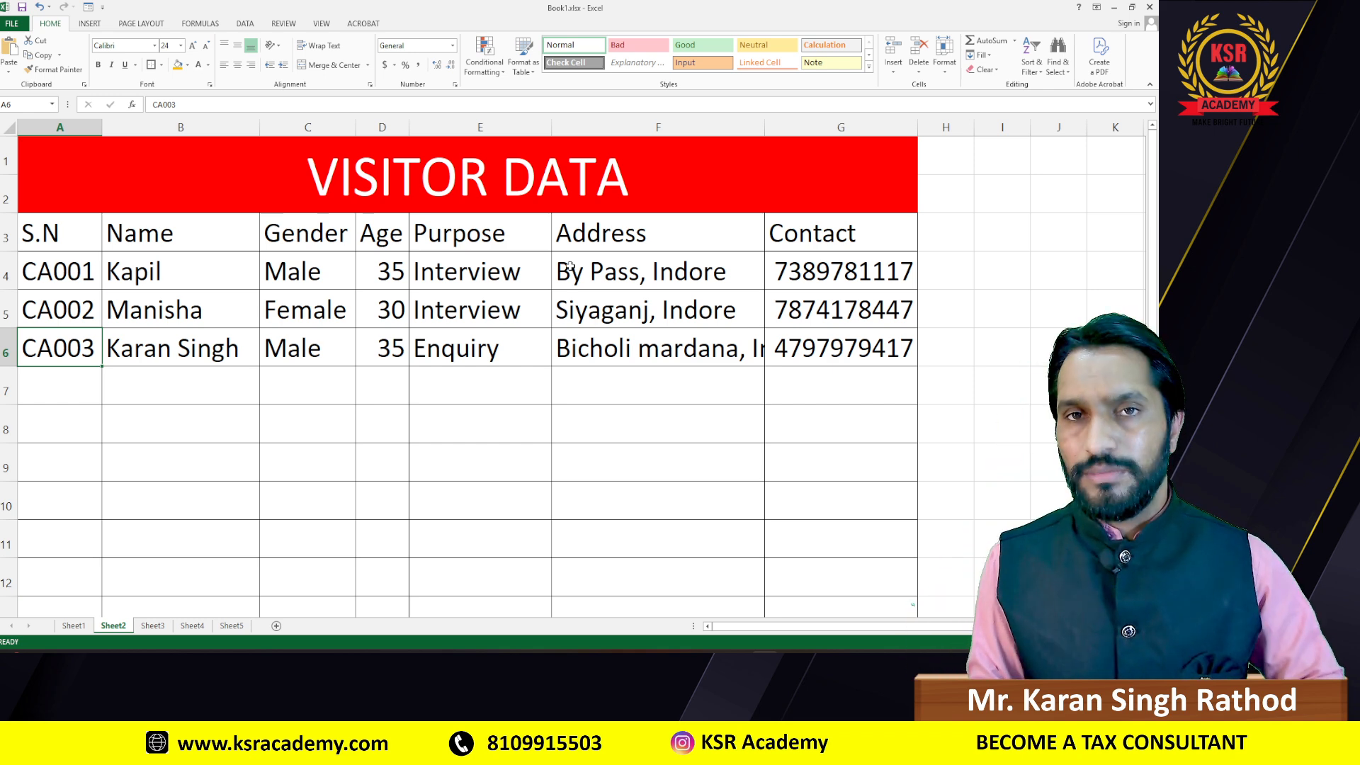
click(151, 626)
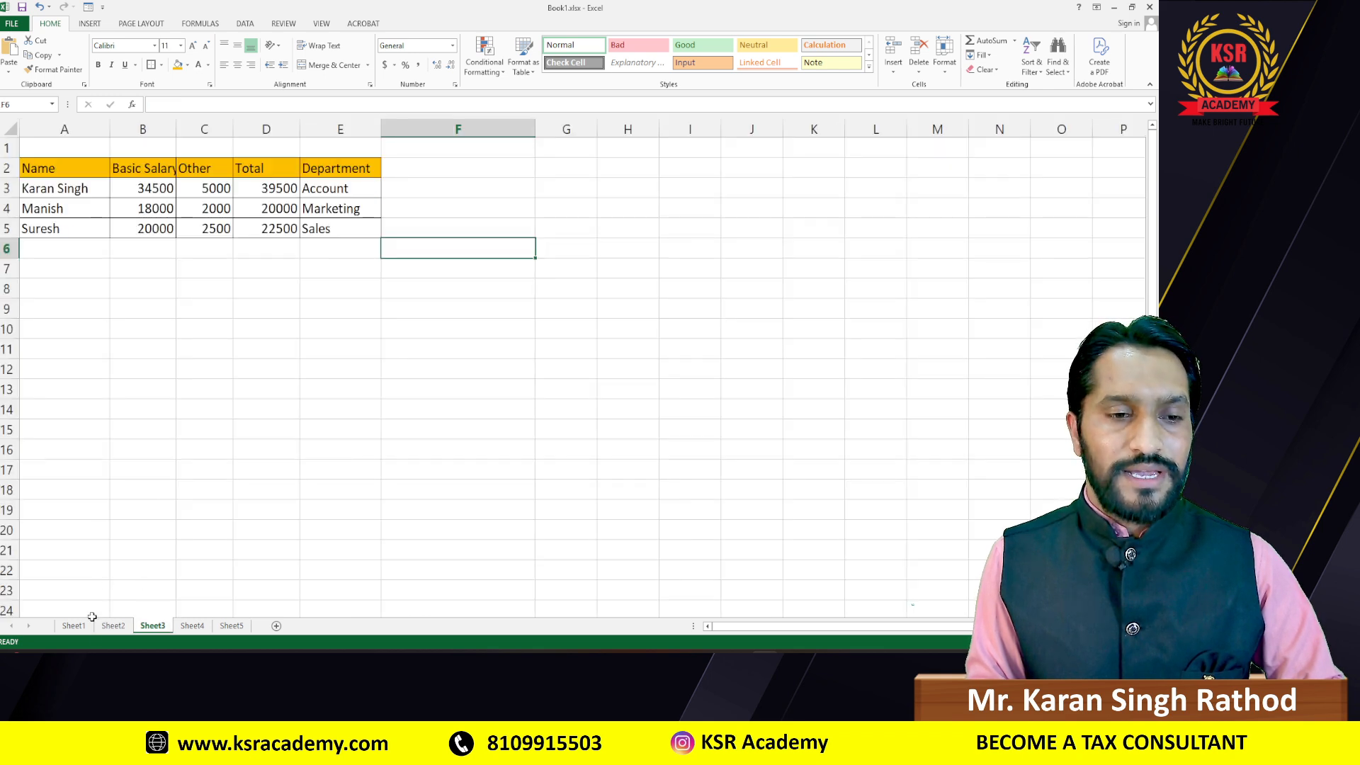
click(112, 626)
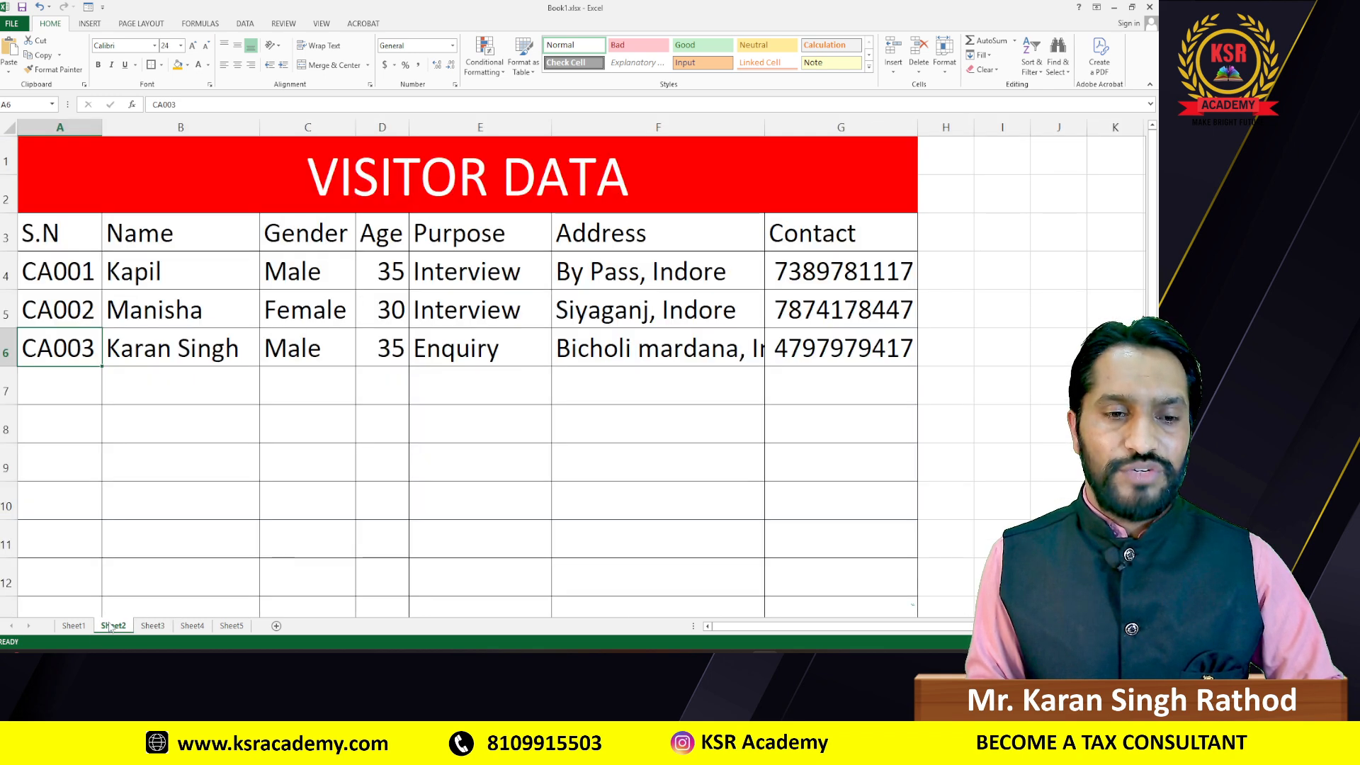
Step: Insert a new blank Sheet6 after Sheet2
click(277, 627)
scroll(277, 386, up, 4)
scroll(297, 369, up, 1)
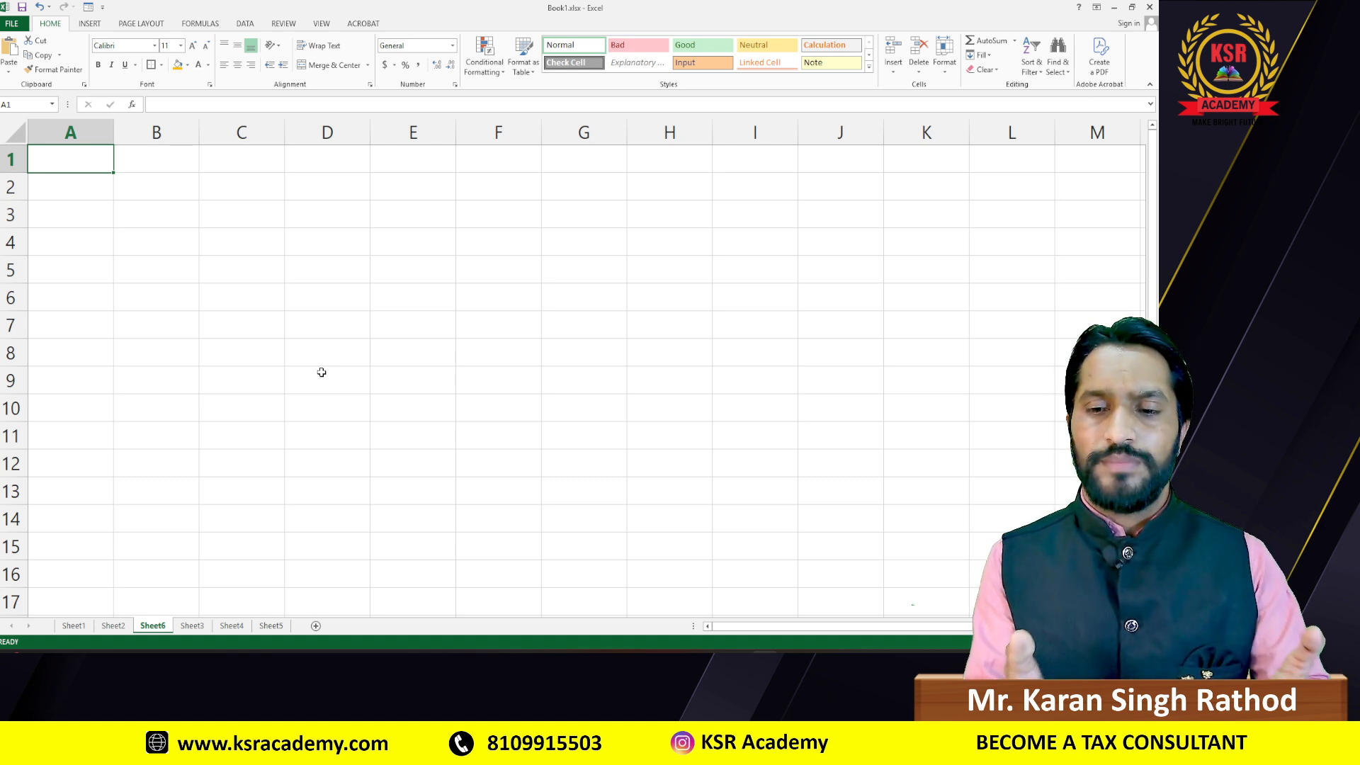
Step: Type the S.N heading in A2 of Sheet6, matching the VISITOR DATA headings
click(79, 187)
click(113, 626)
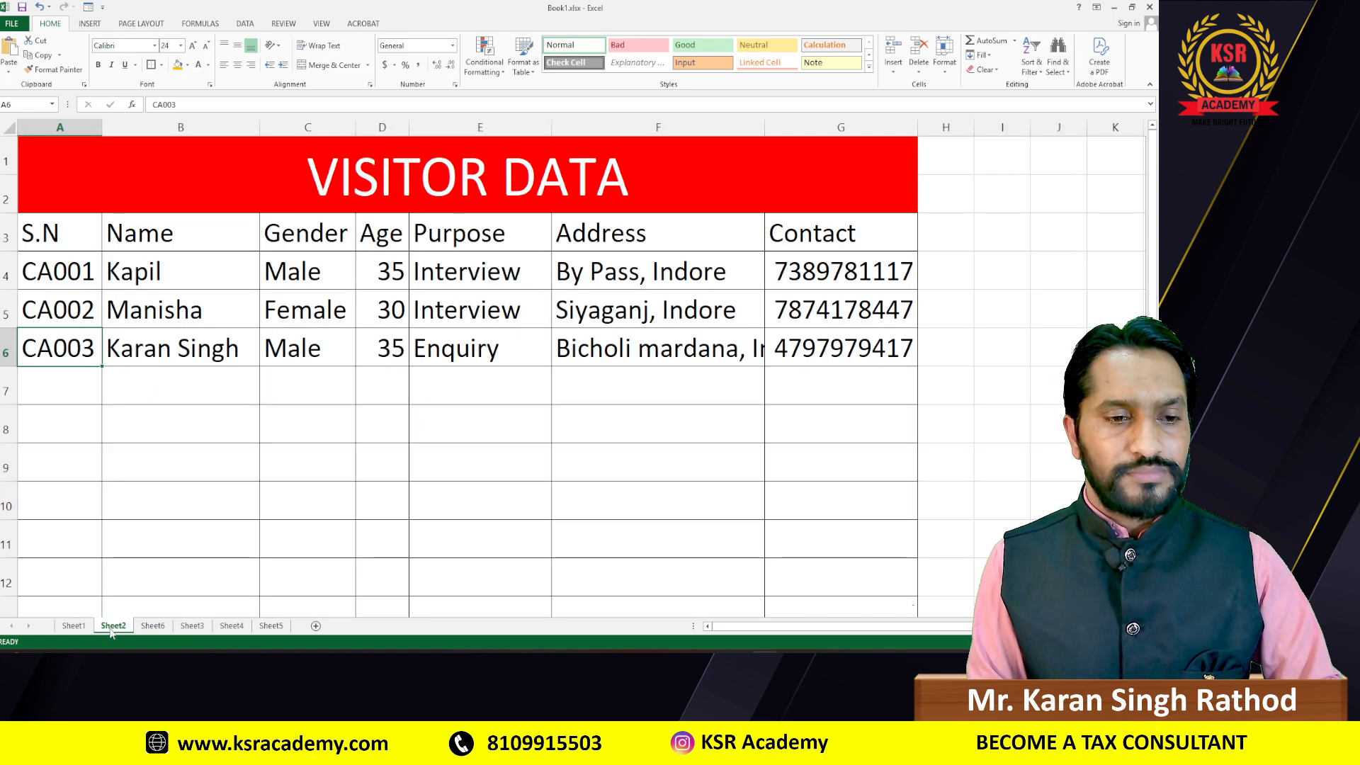
click(48, 231)
click(152, 626)
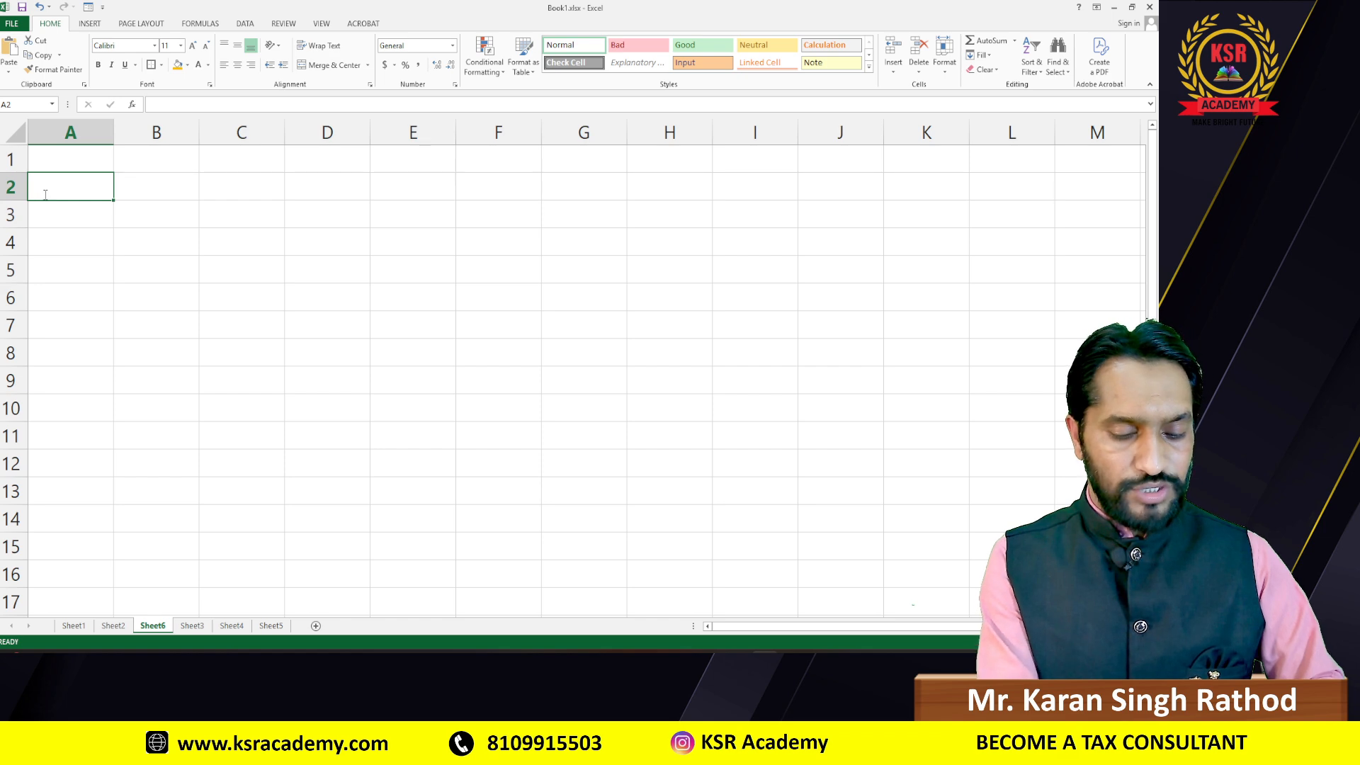
text(S.N)
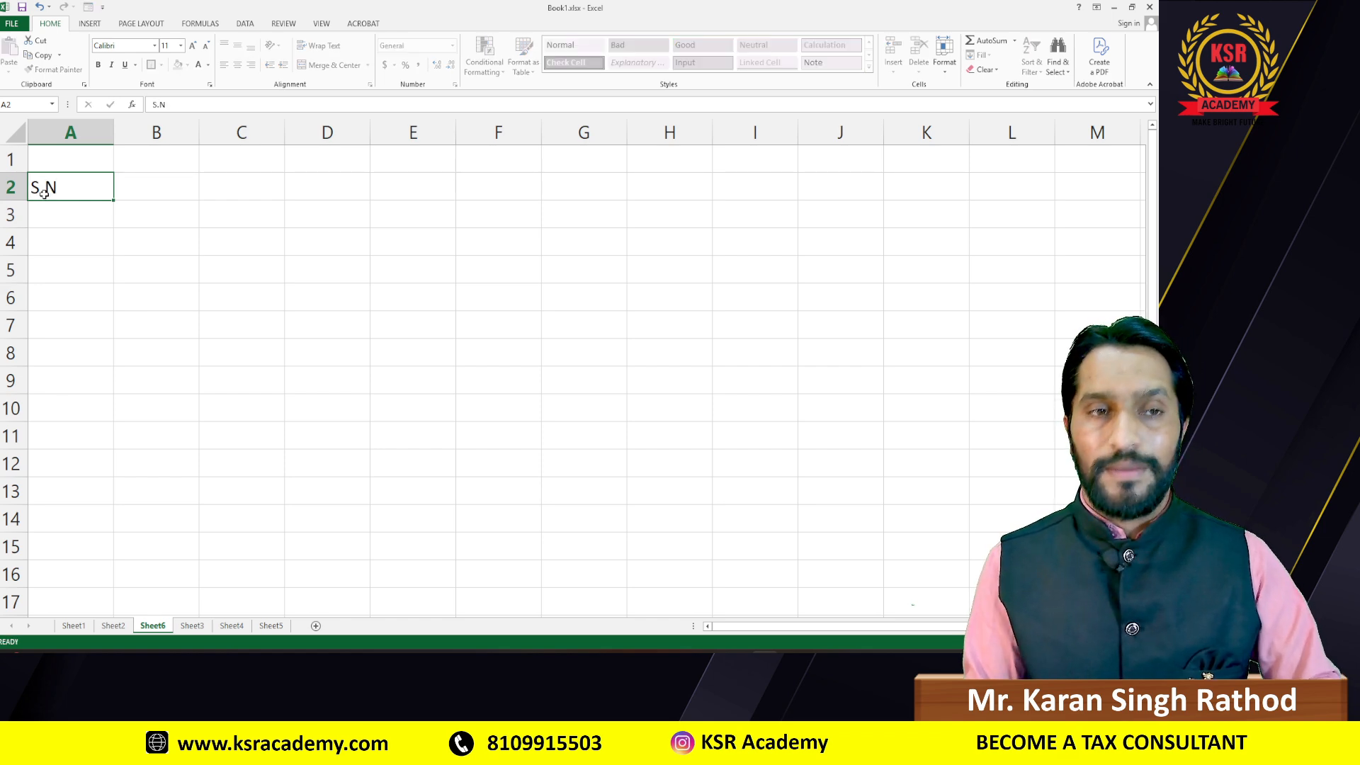
key(Tab)
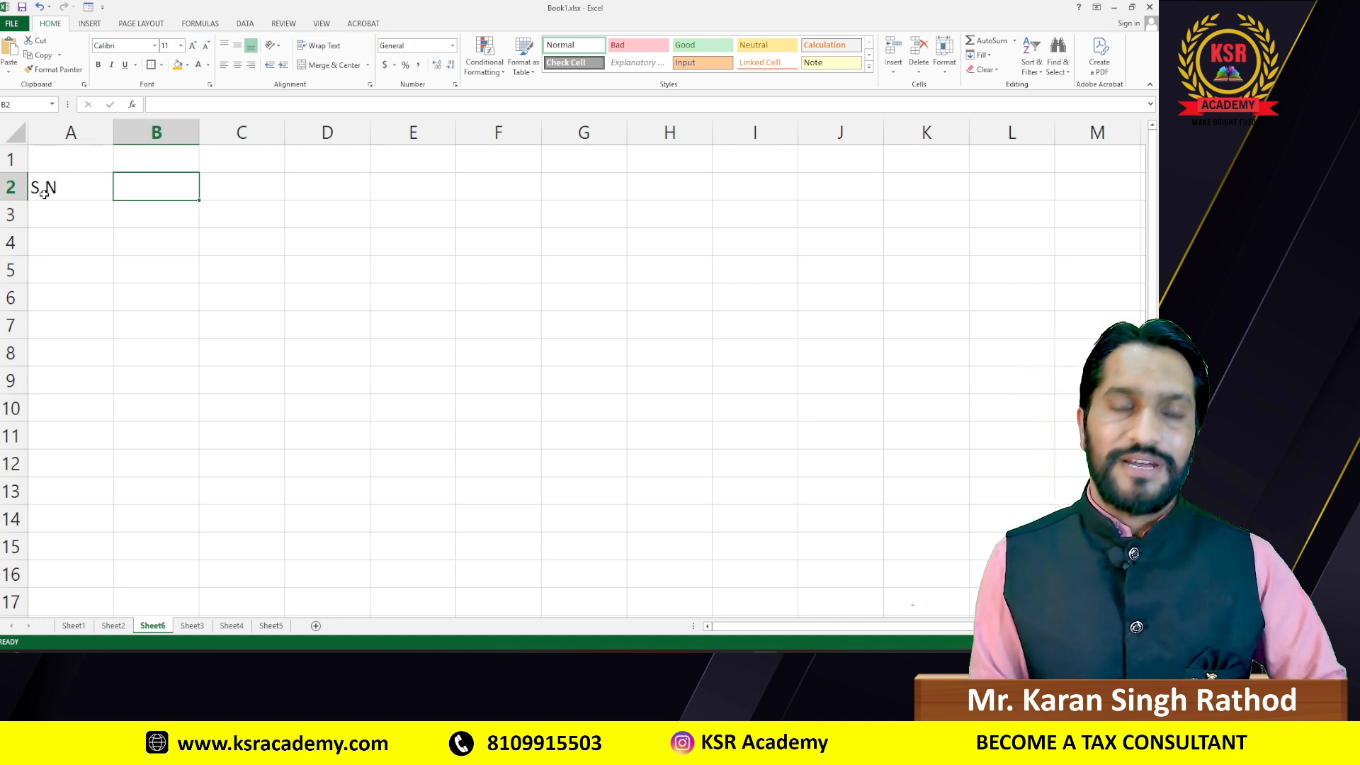
click(112, 626)
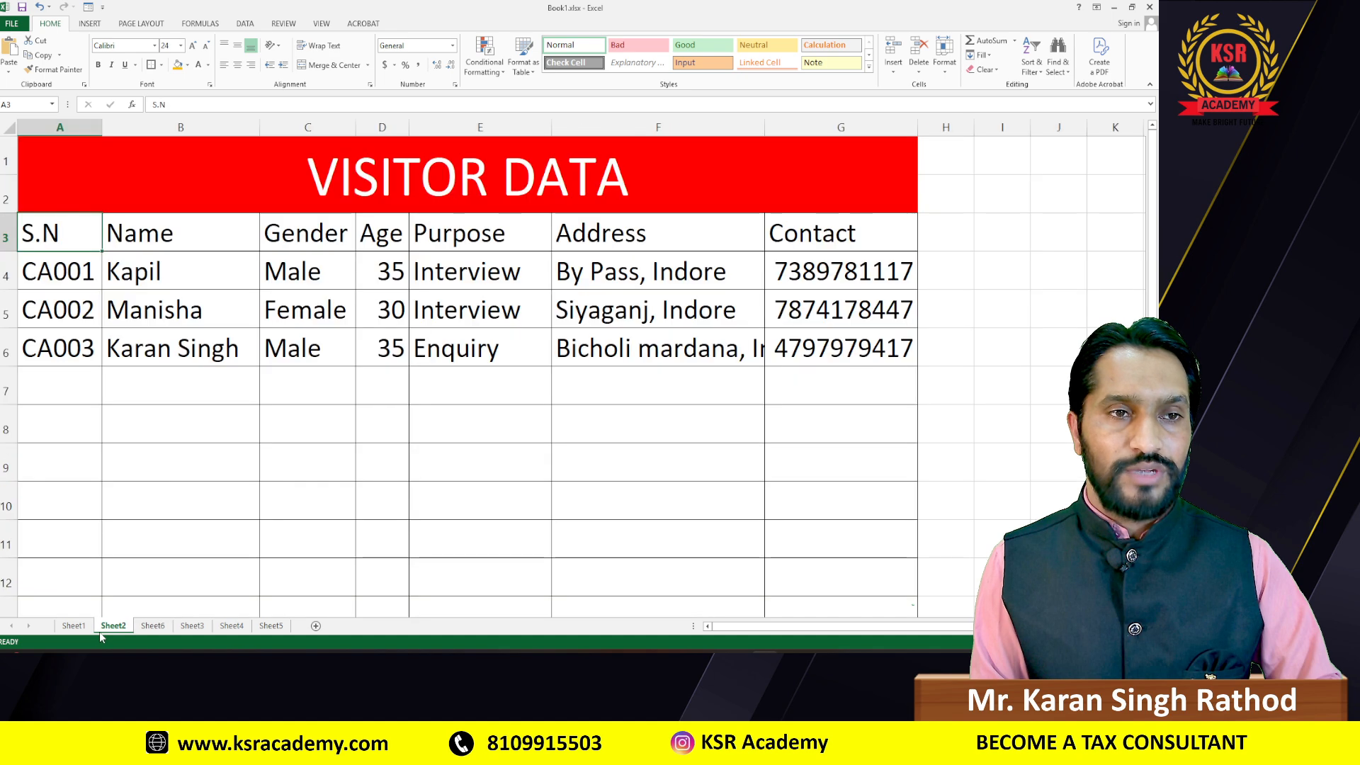
click(185, 626)
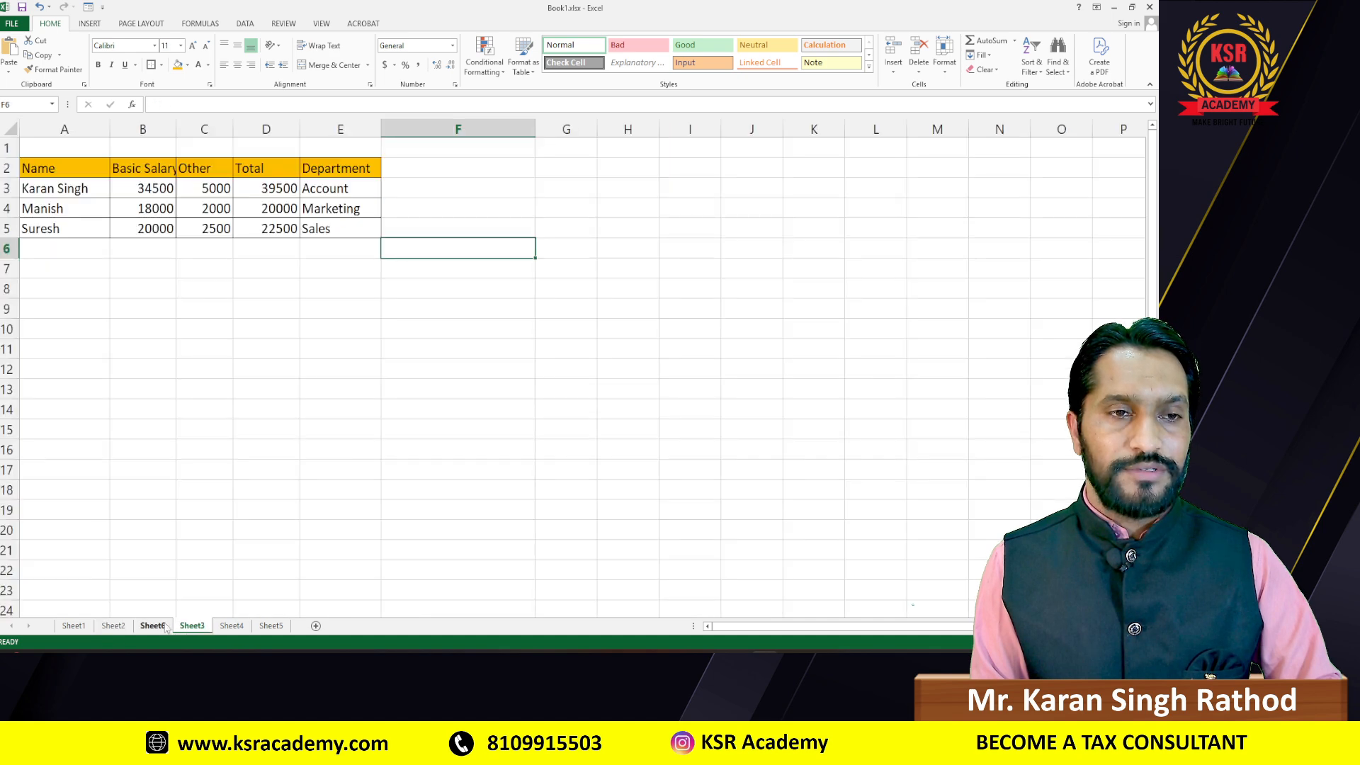
click(152, 626)
Step: Add the Name, Gender, Purpose and Address headings across B2:E2
text(Name)
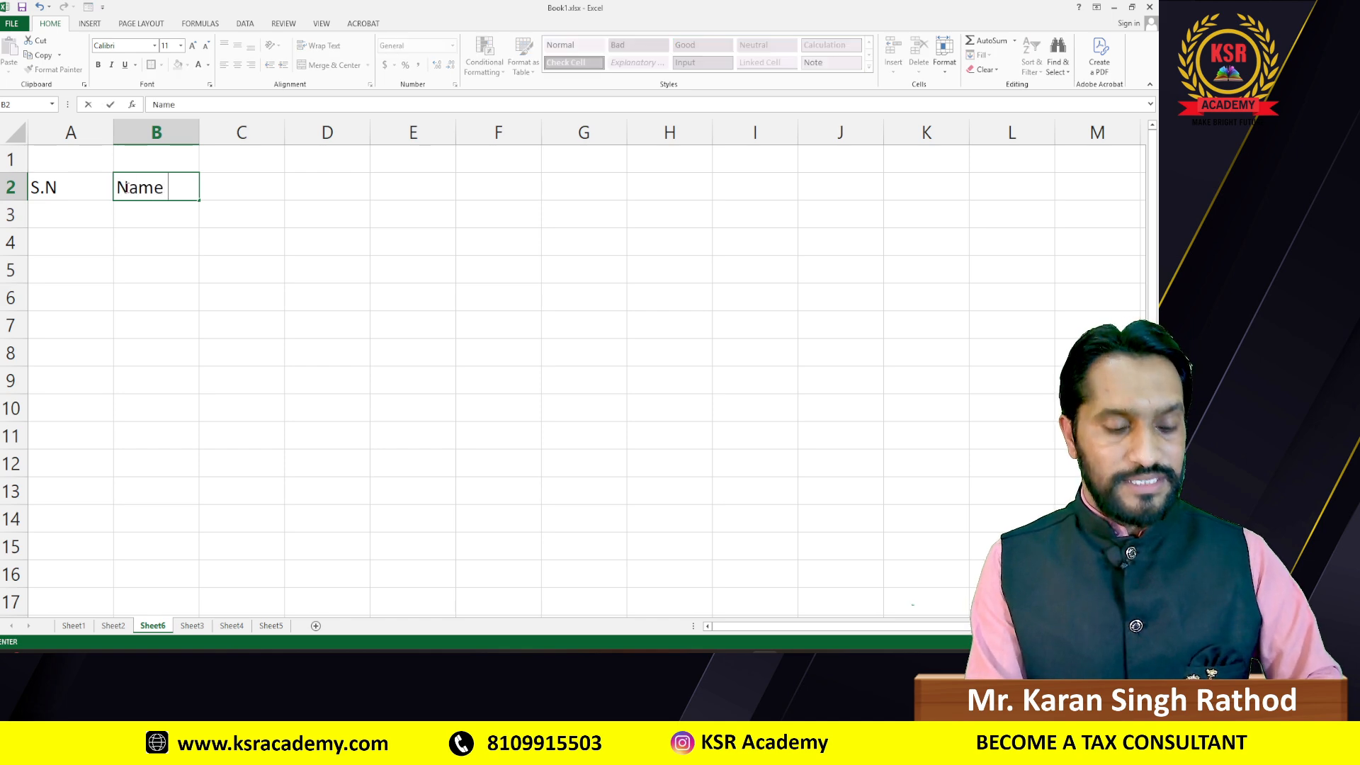
key(Tab)
text(Gender)
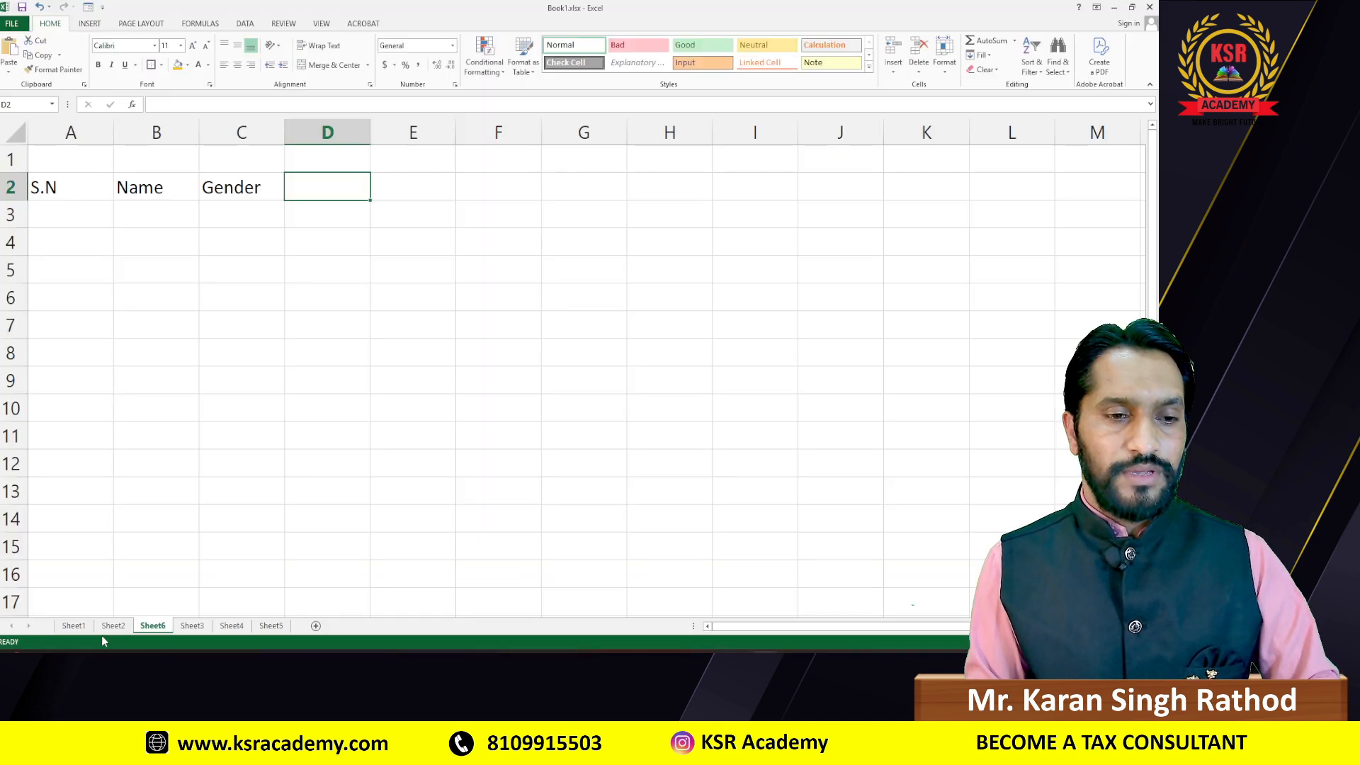
click(114, 626)
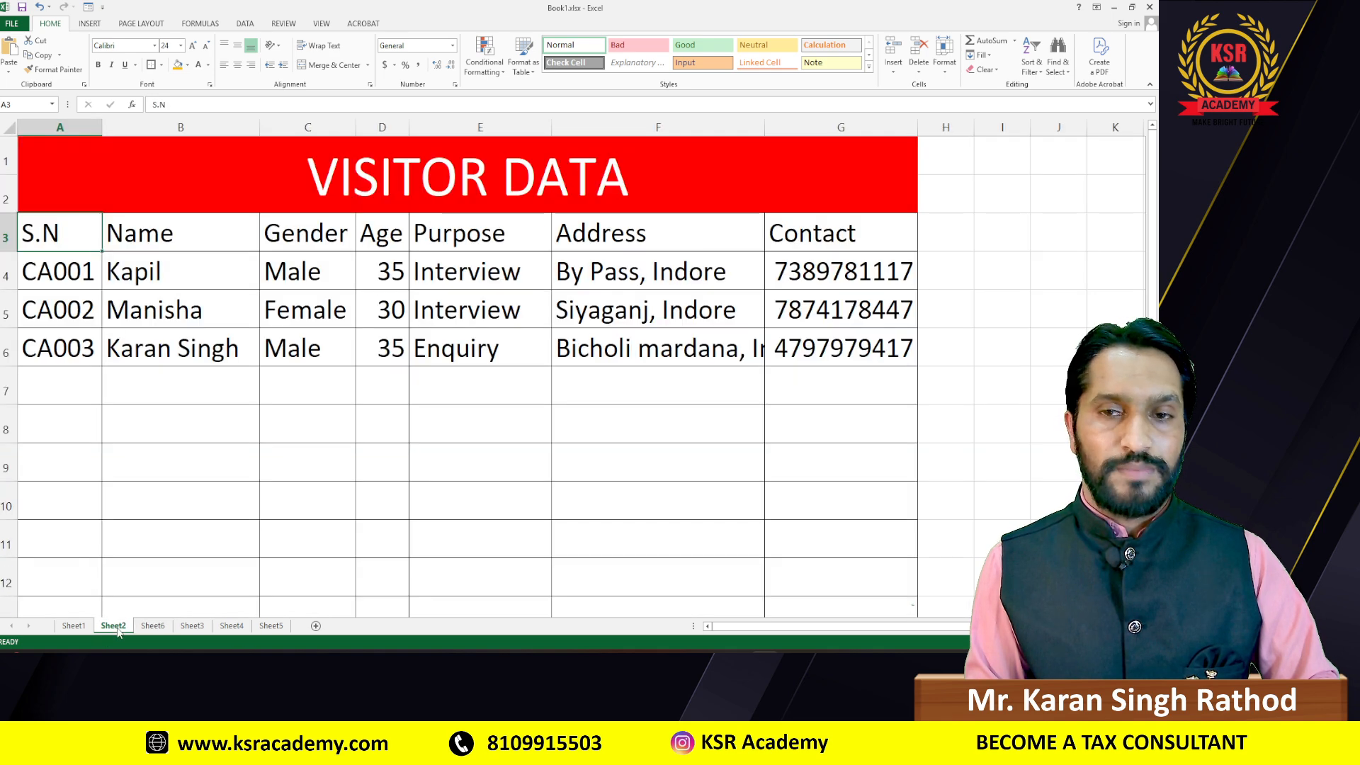
click(152, 626)
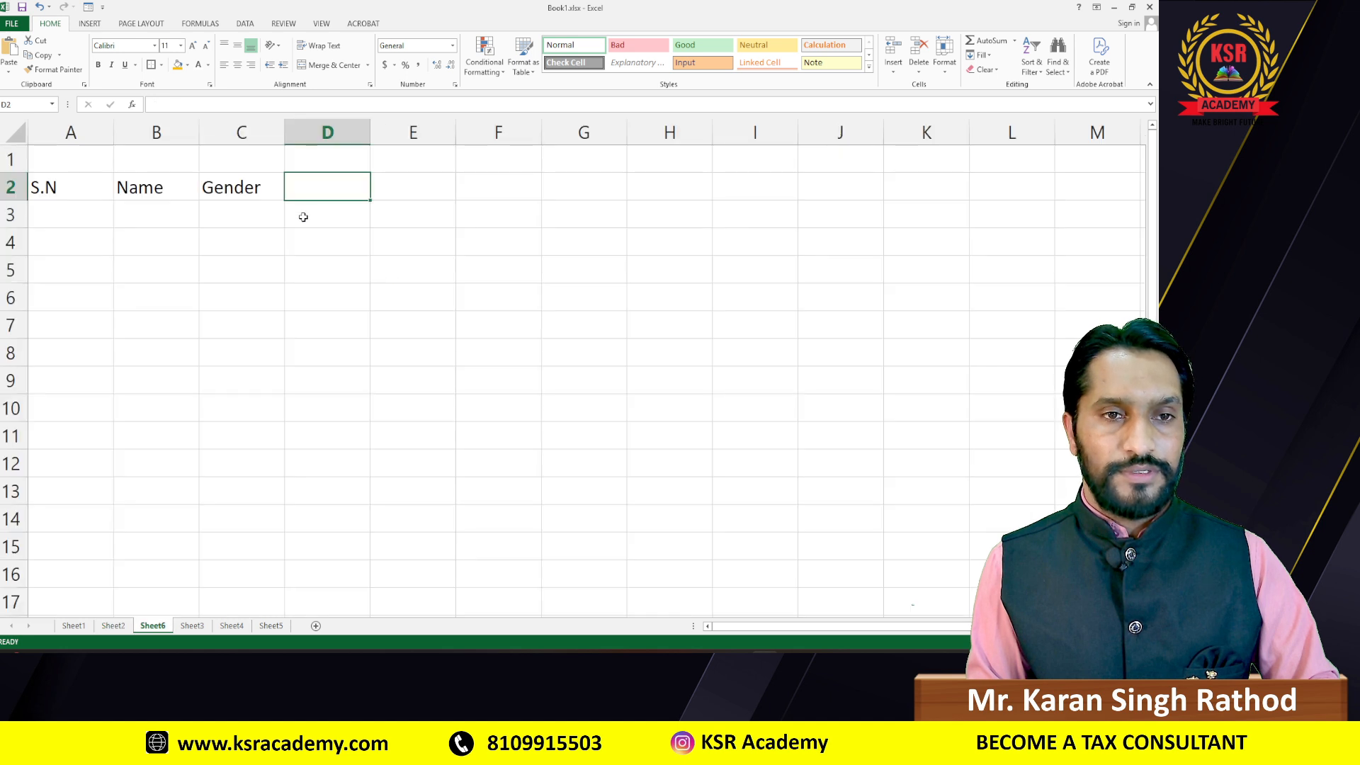
text(Purpo)
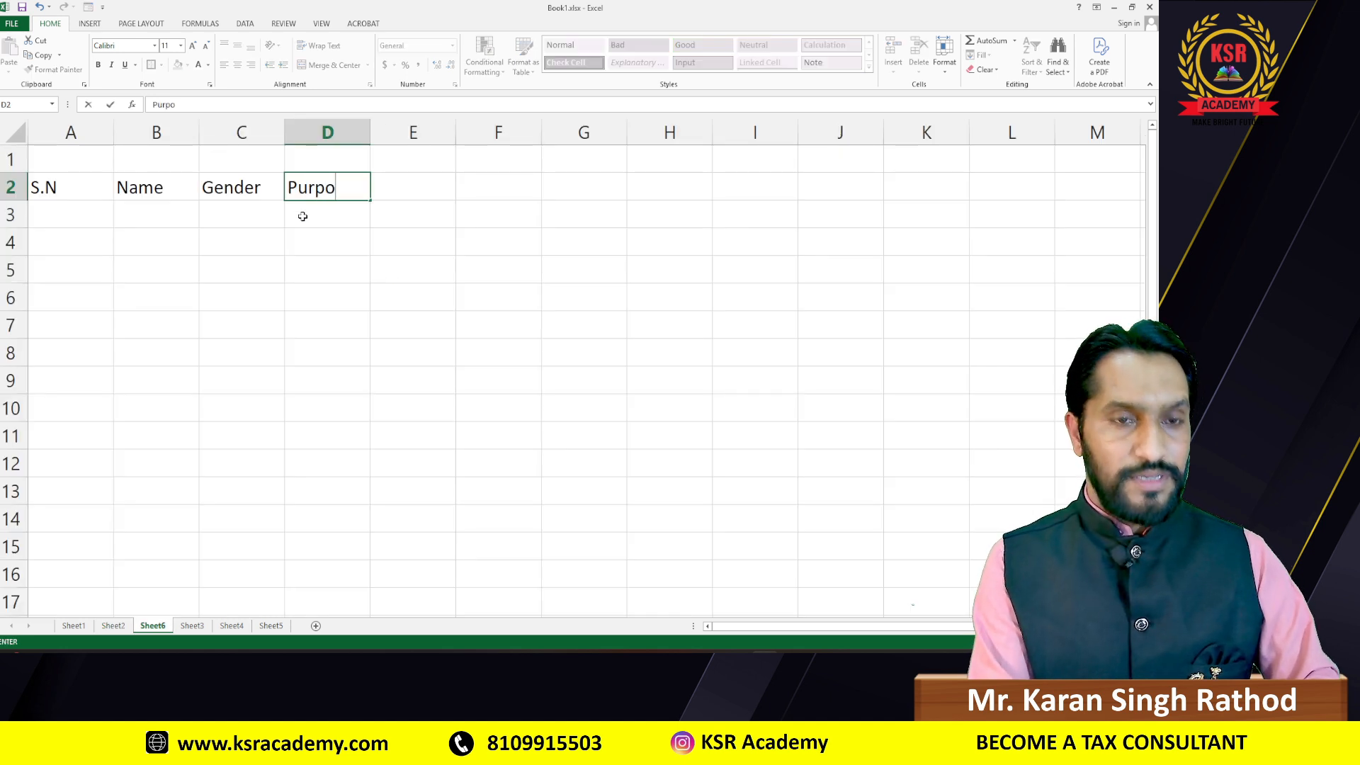
text(se)
key(Tab)
text(Ad)
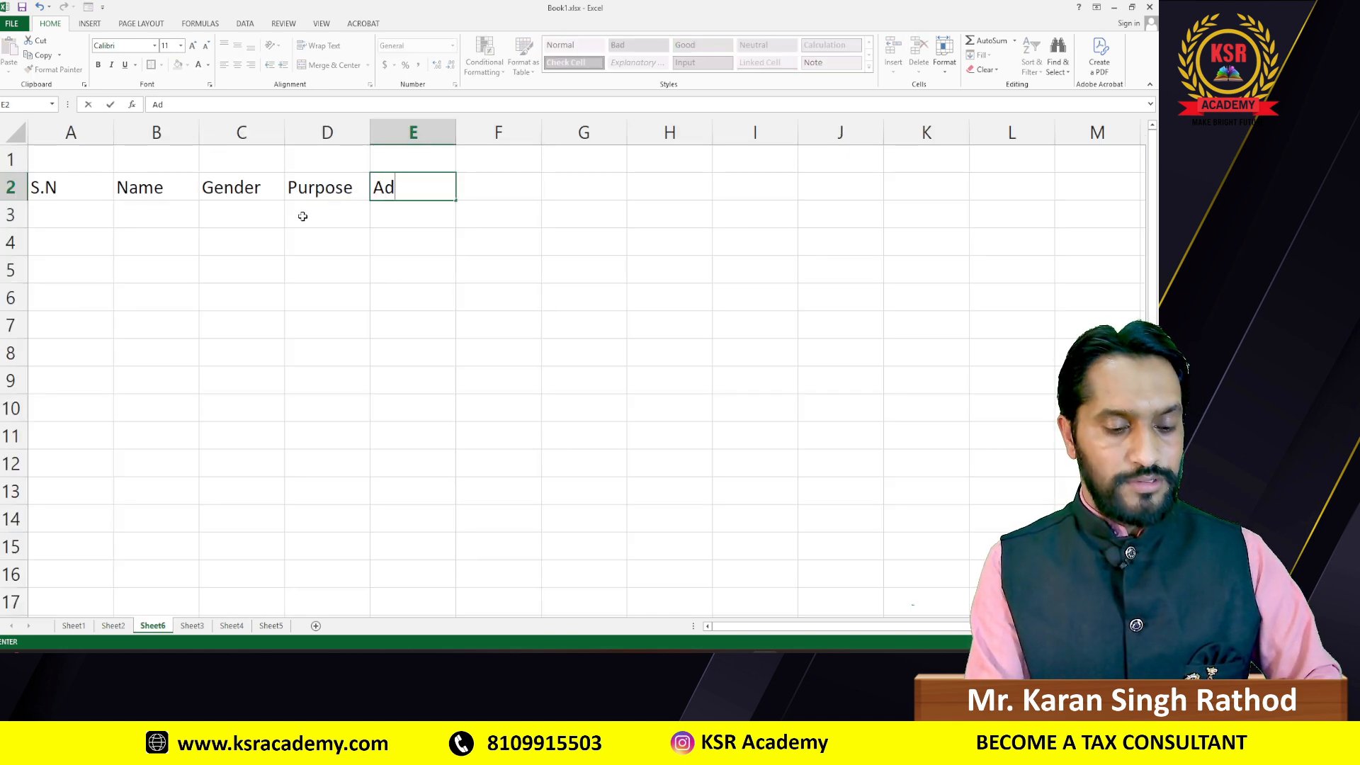
text(dress)
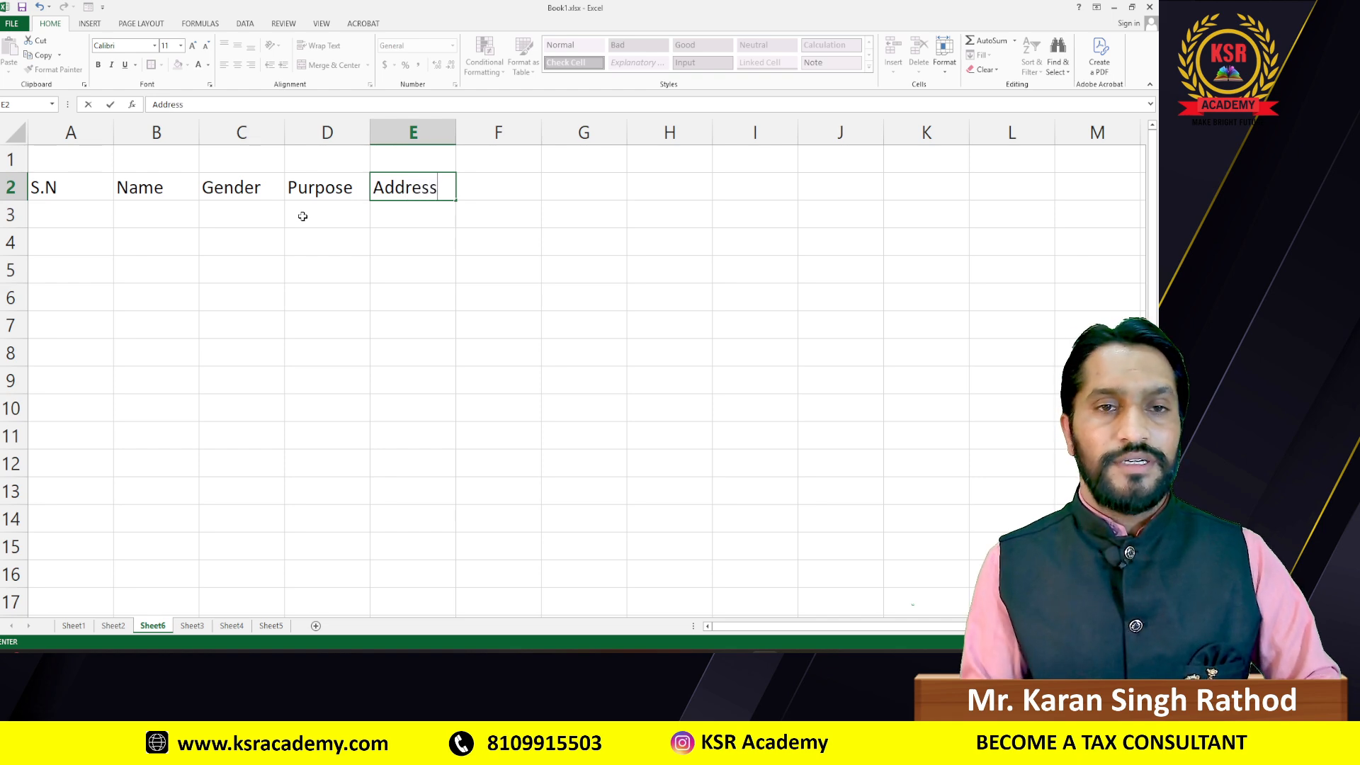
key(Tab)
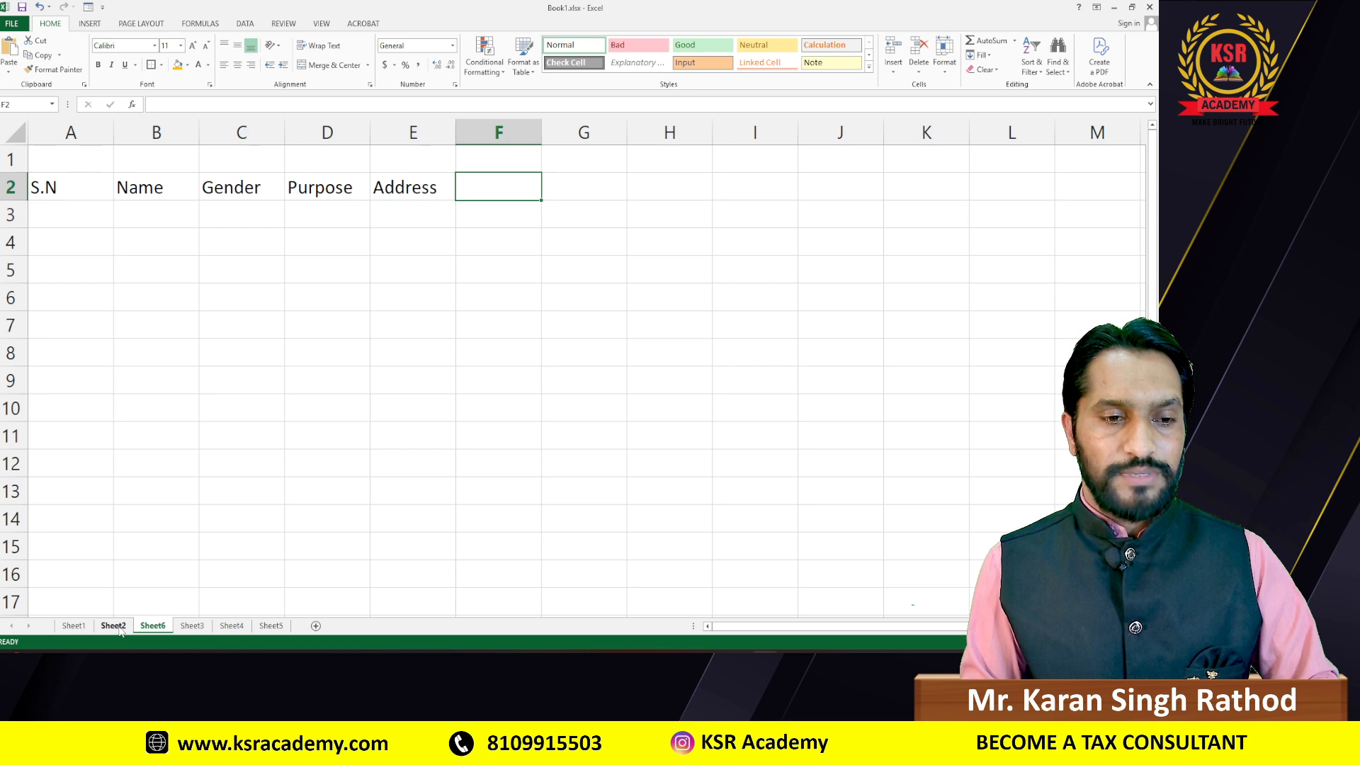
Step: Add the Contact heading in F2 and select the header row A2:F2
click(114, 626)
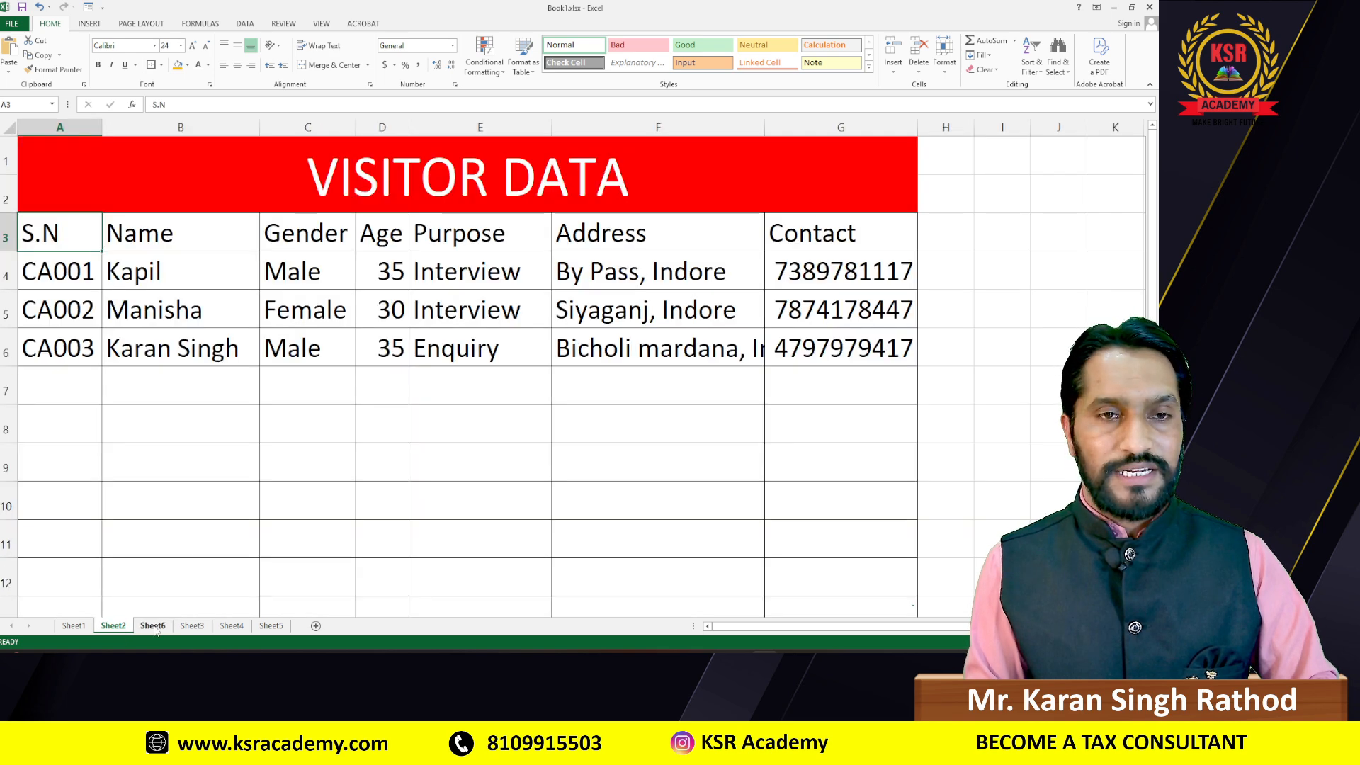
click(149, 627)
text(Contact)
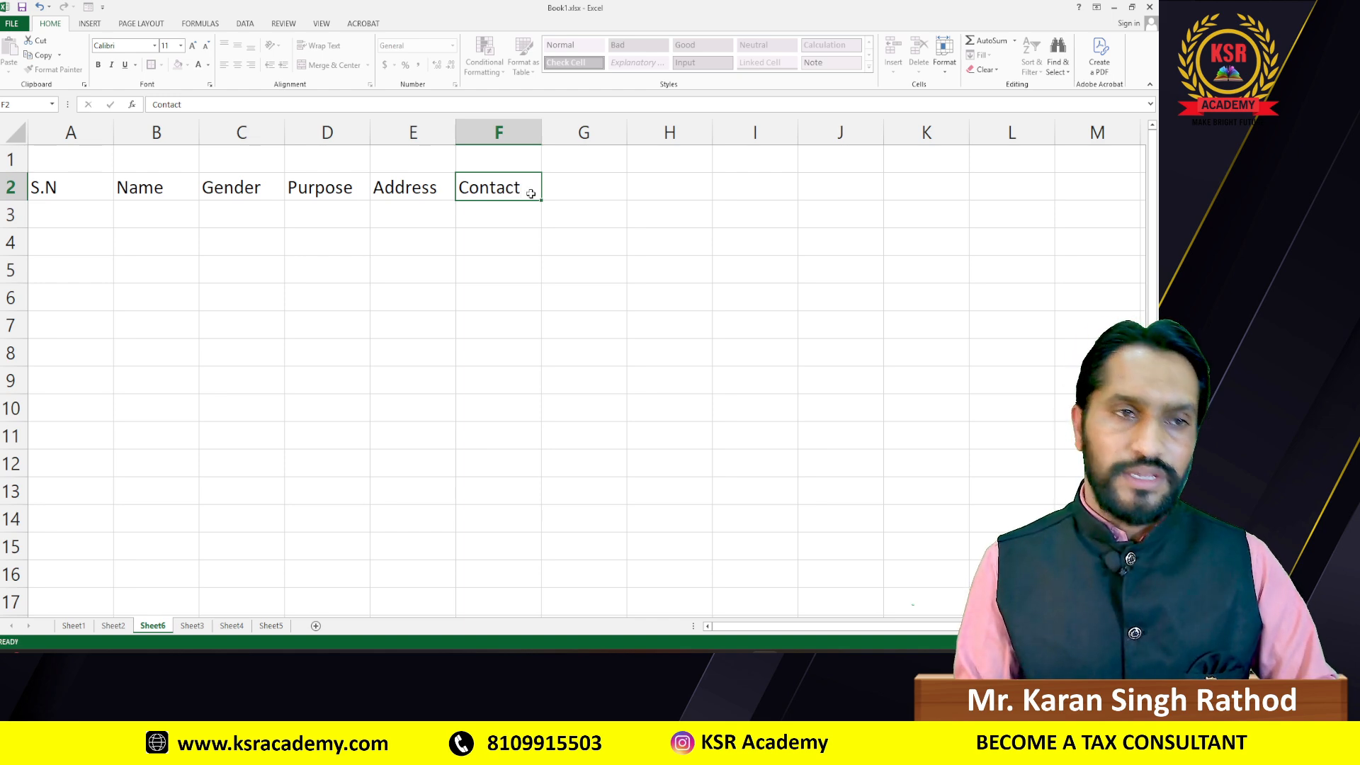
key(Return)
key(Up)
key(Left)
key(Left)
key(Left)
key(Left)
key(Left)
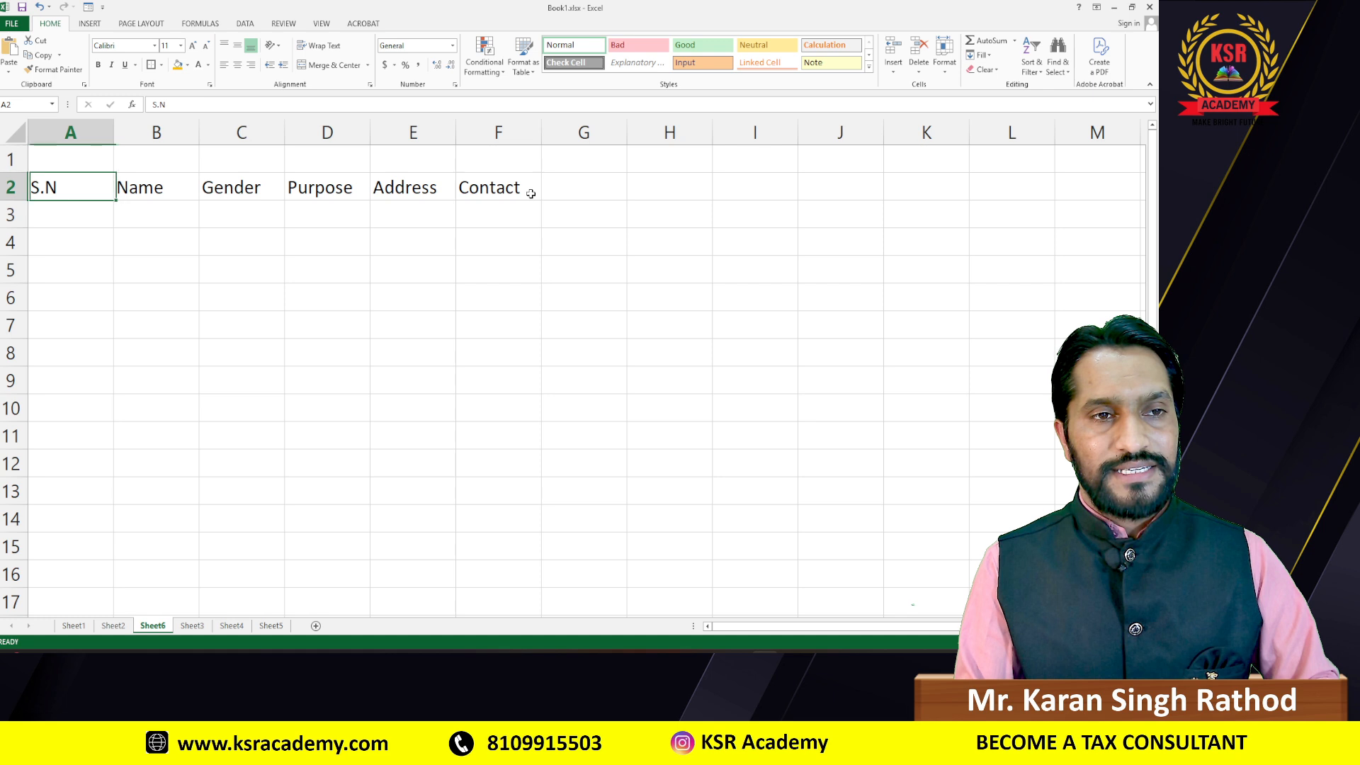
key(shift+Right)
key(shift+Right)
key(shift+Right)
key(shift+Right)
key(shift+Right)
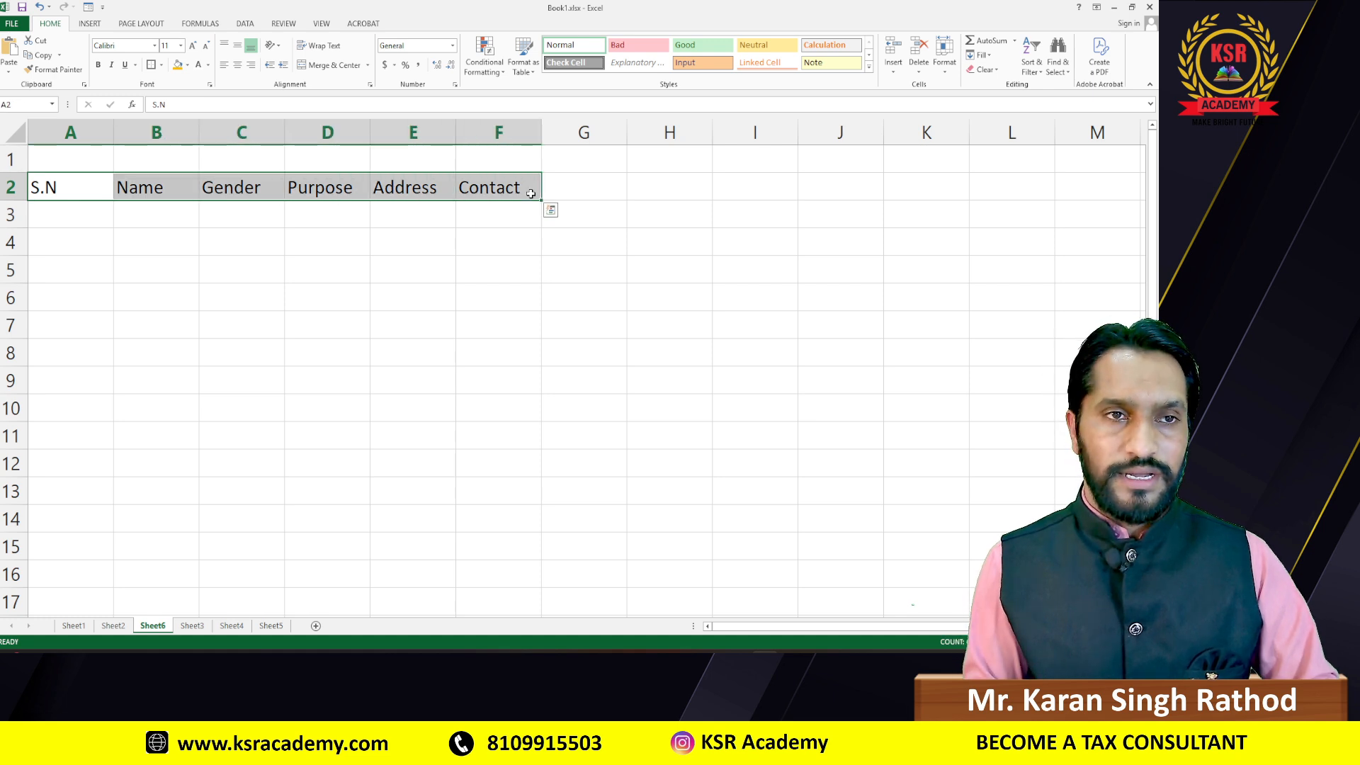
Step: Apply an orange fill to header cells A2:F2, then reselect the header row
click(178, 65)
click(65, 217)
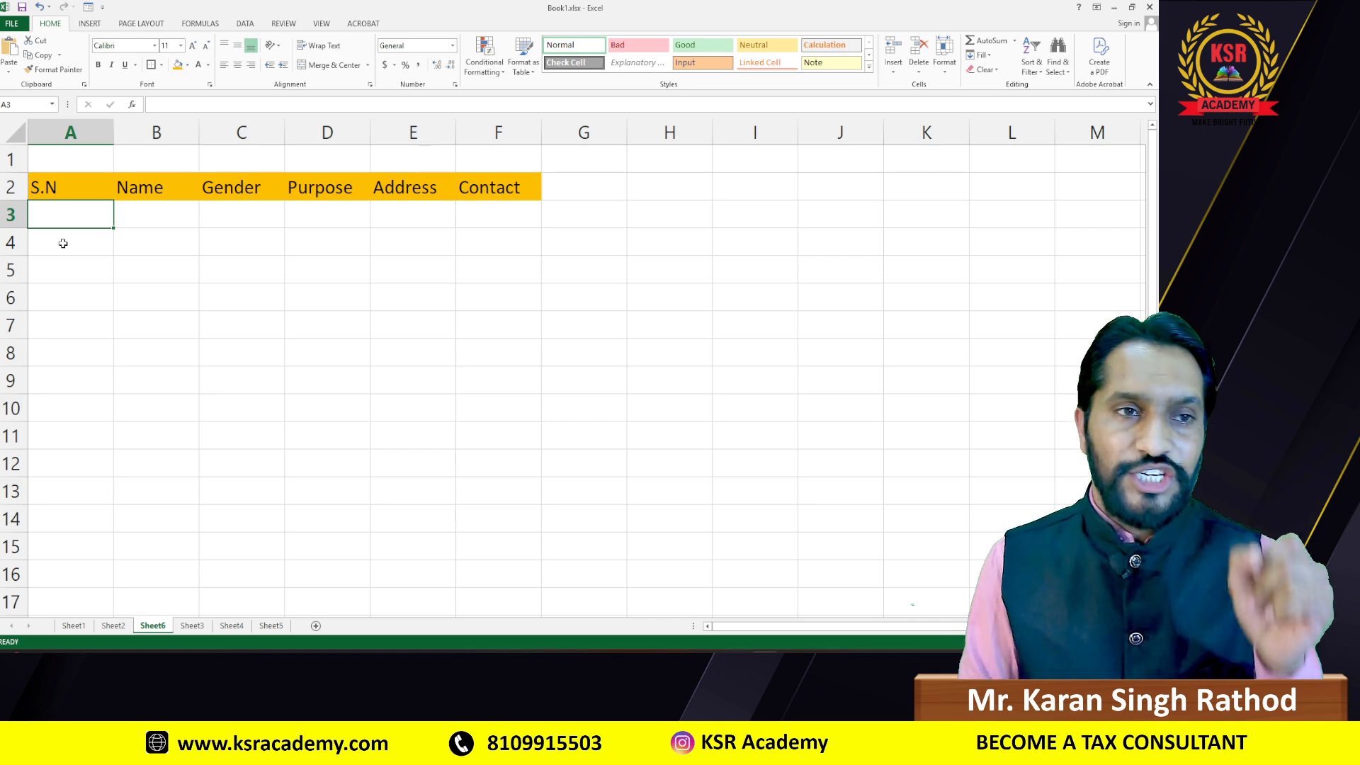
drag(49, 188, 479, 185)
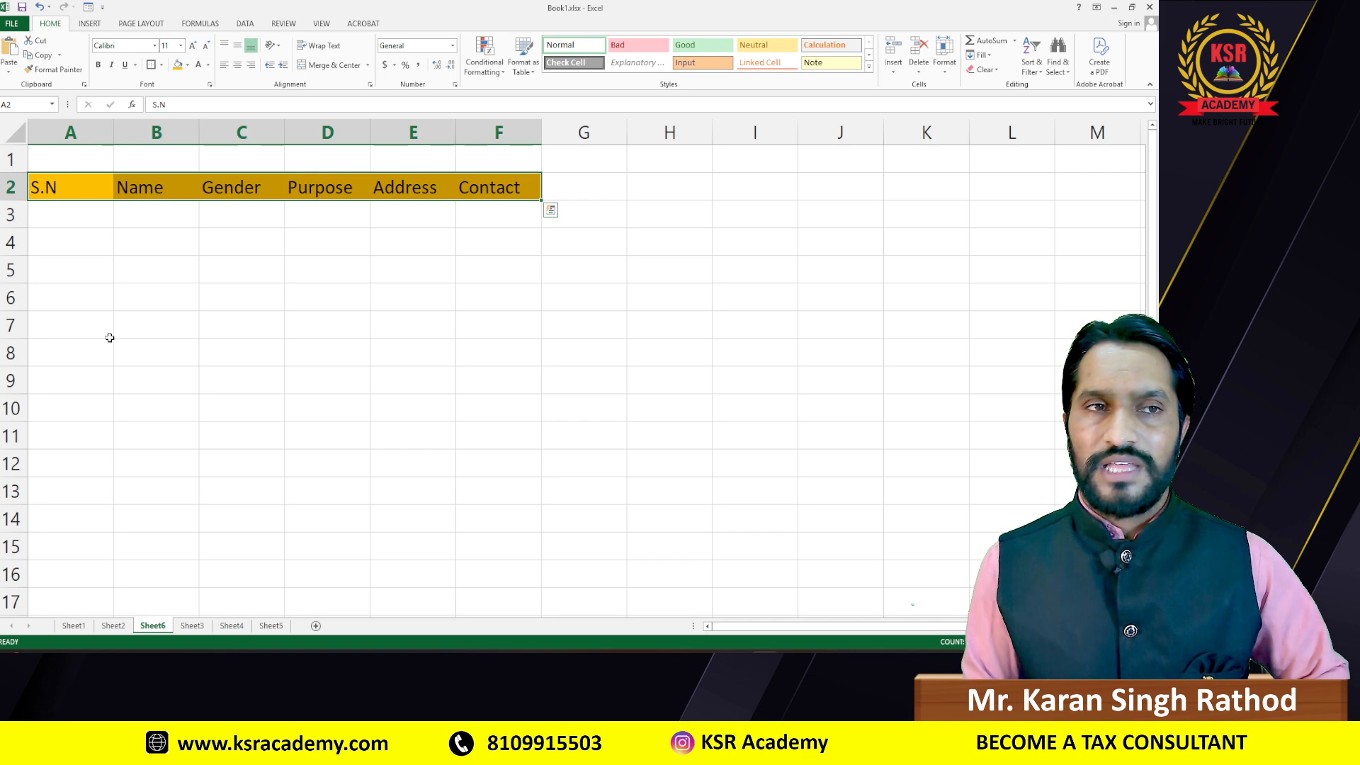
click(102, 8)
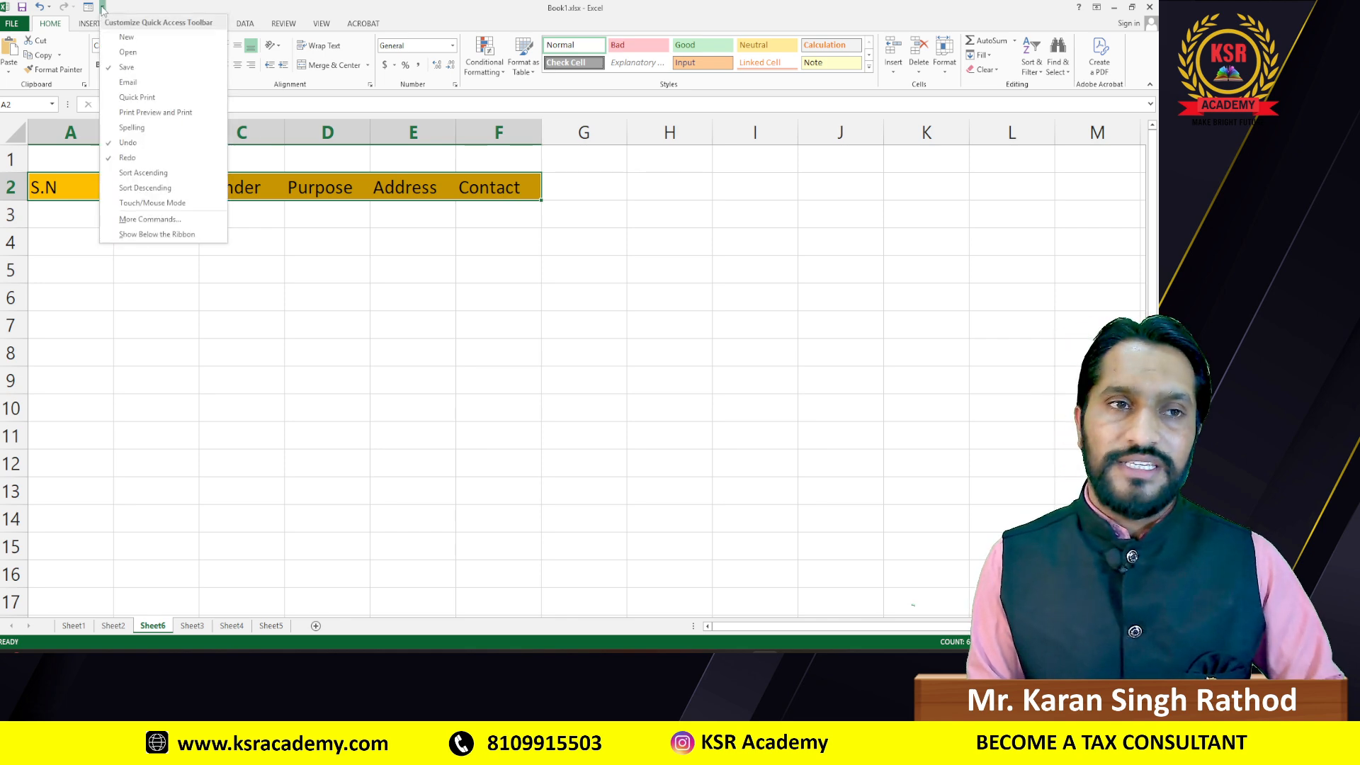
click(148, 221)
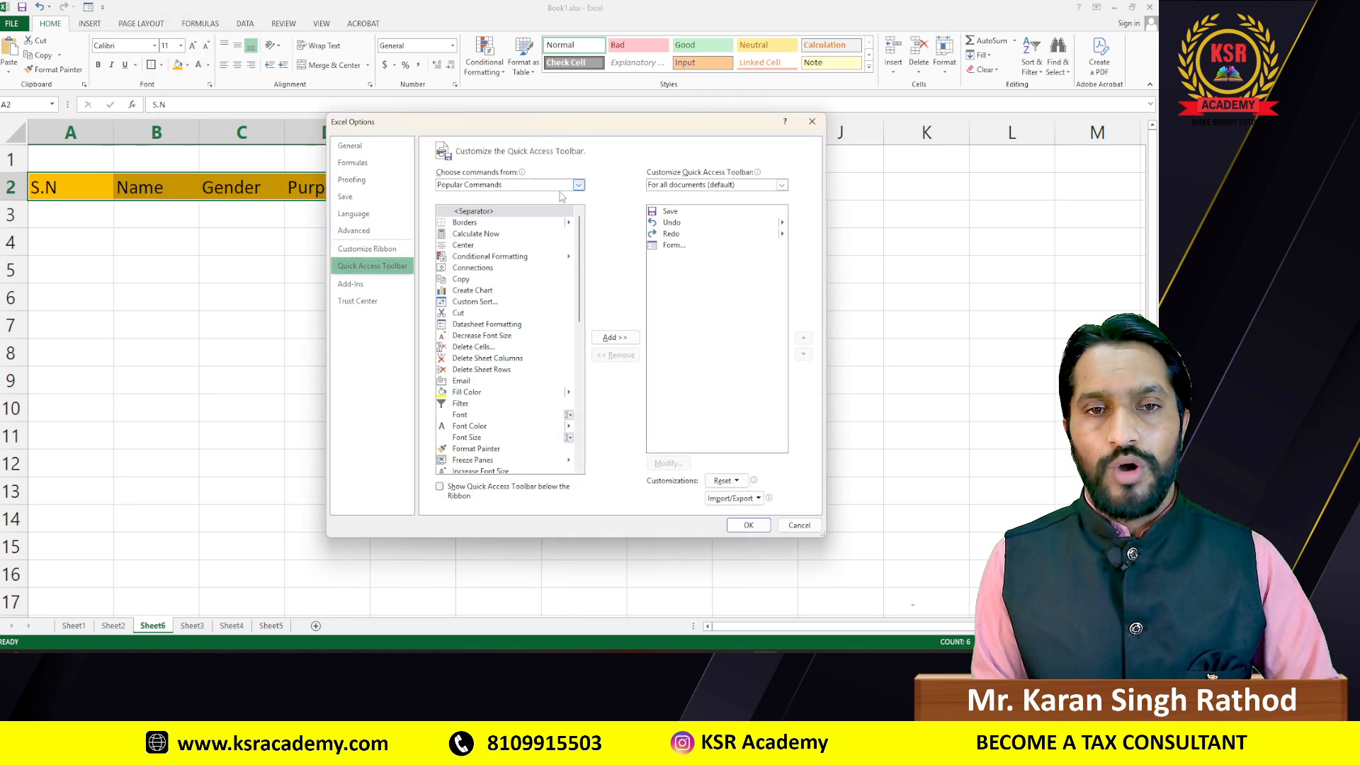
click(473, 187)
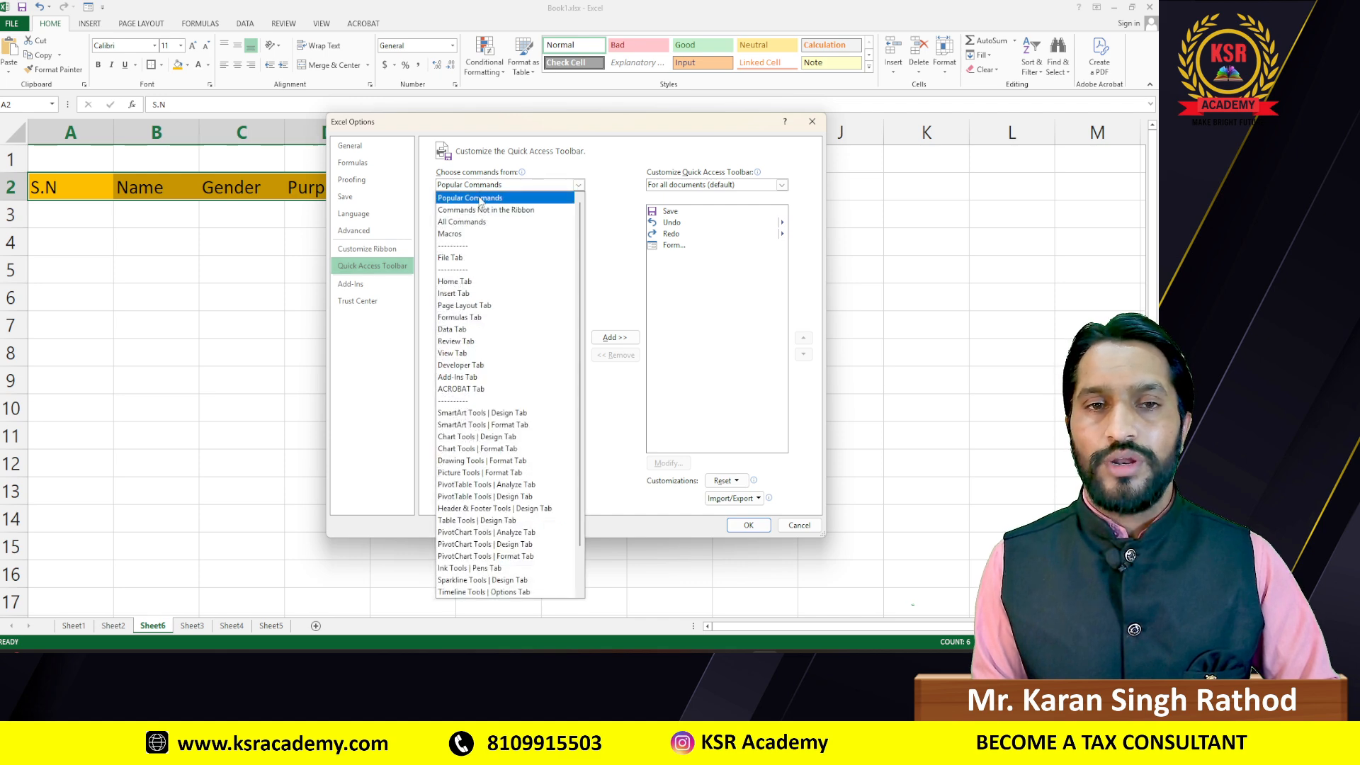
click(474, 223)
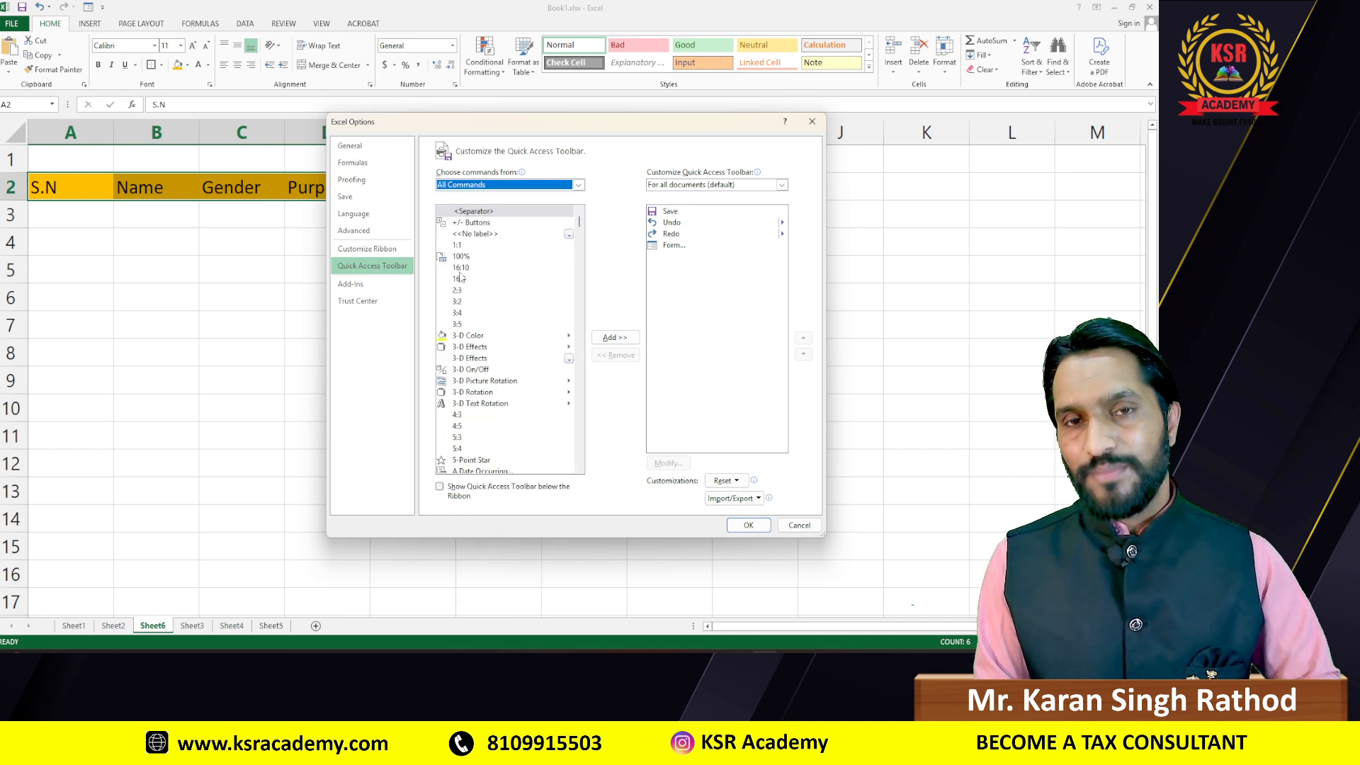
click(469, 335)
key(f)
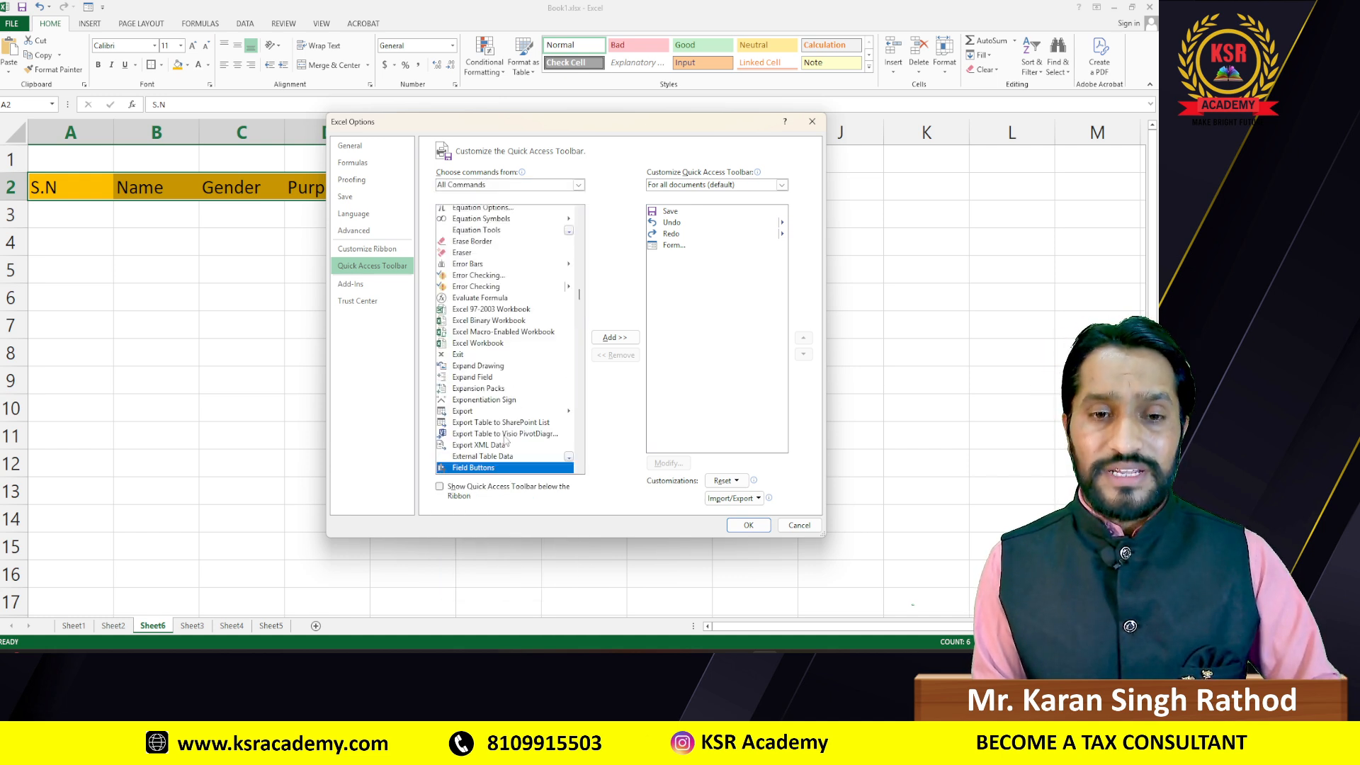
scroll(532, 372, down, 3)
scroll(533, 372, down, 2)
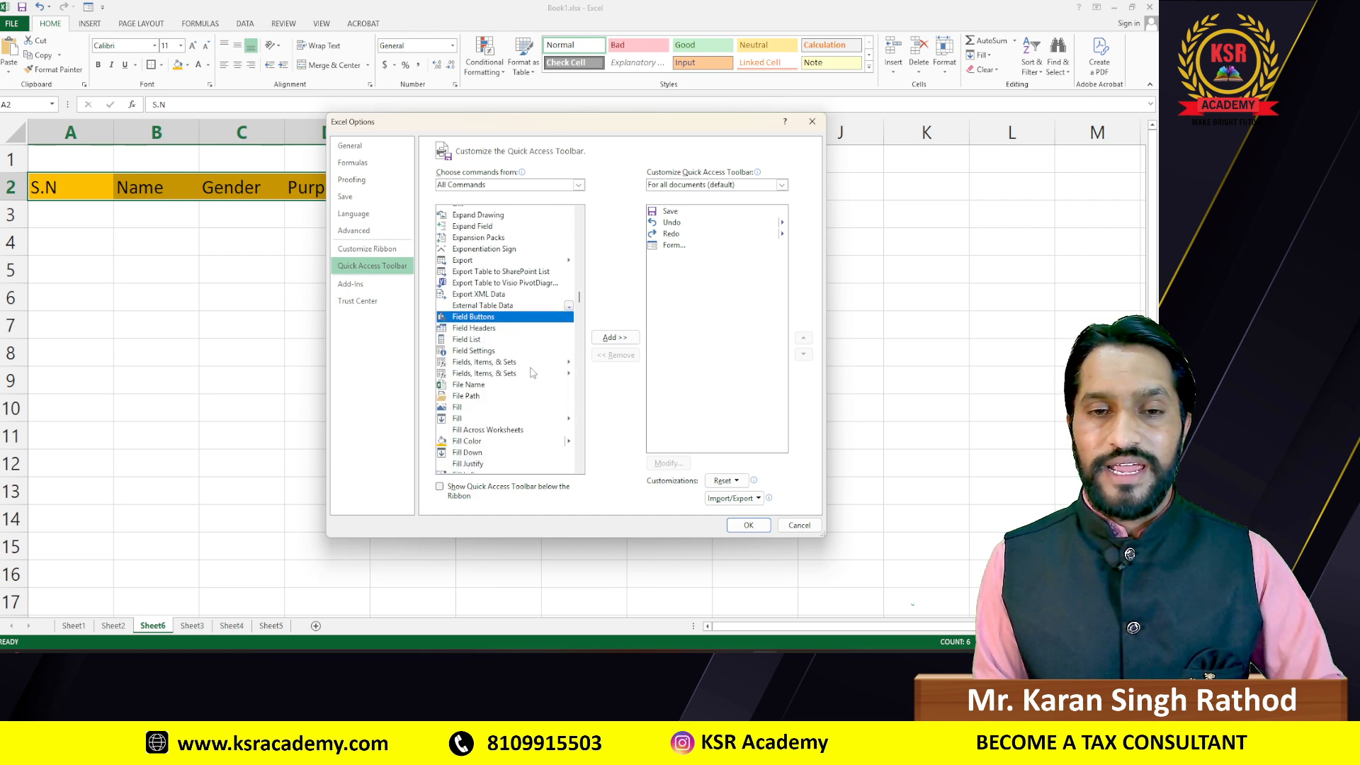
scroll(532, 372, down, 8)
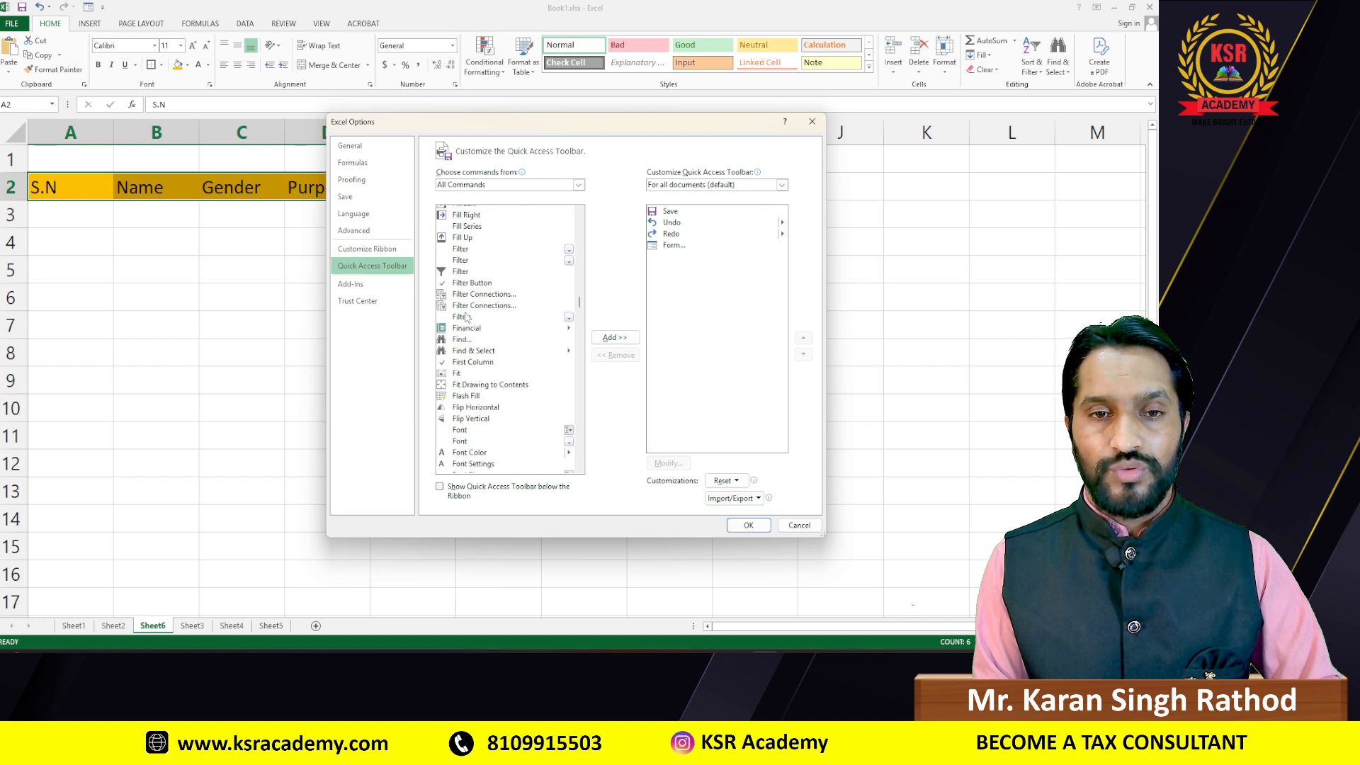
scroll(471, 322, down, 2)
scroll(467, 327, down, 4)
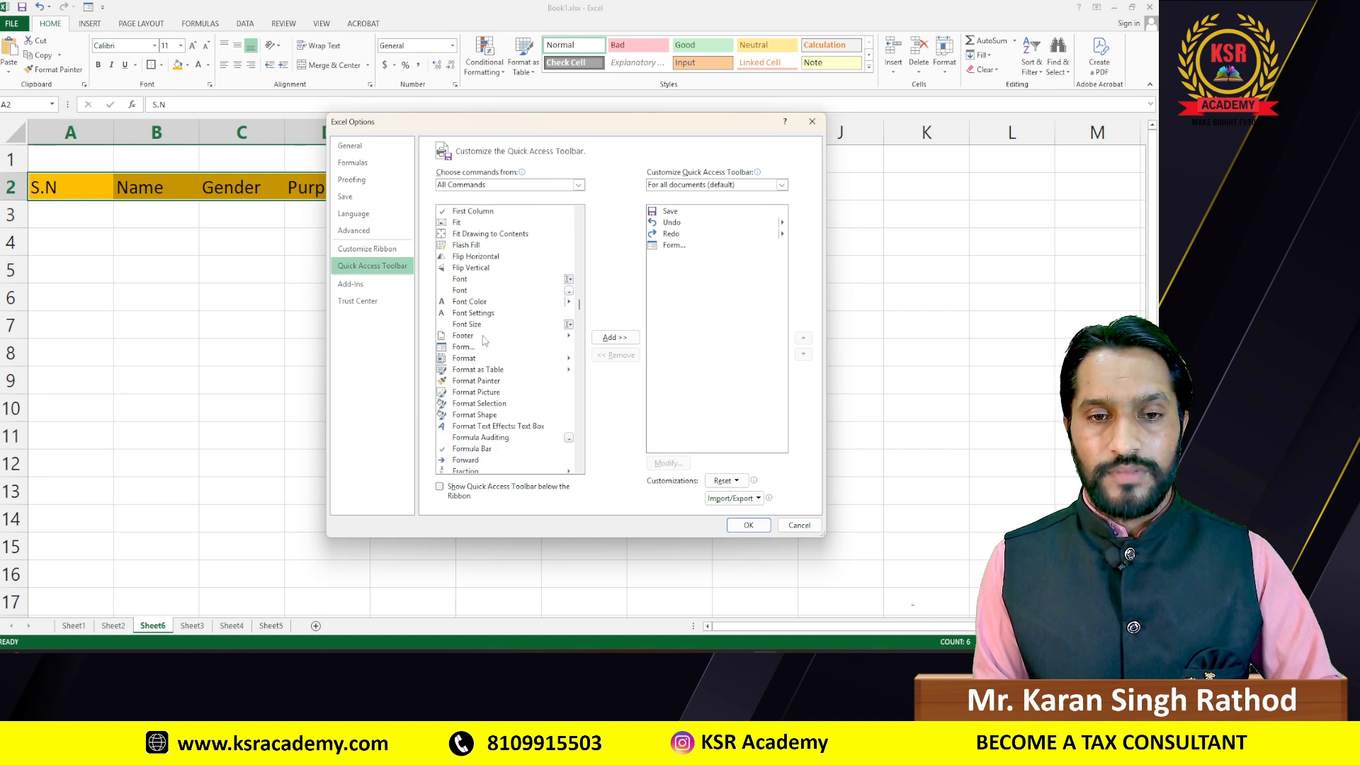
click(465, 318)
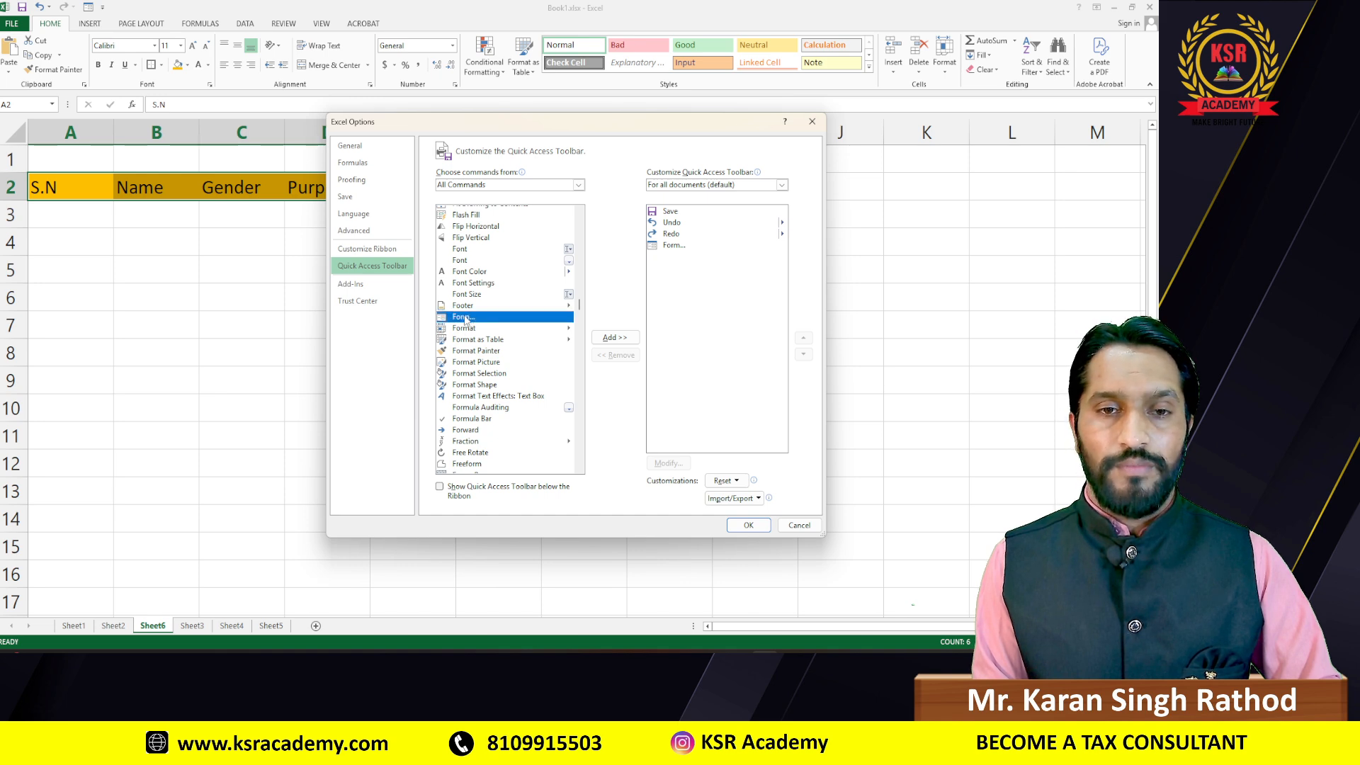
click(615, 338)
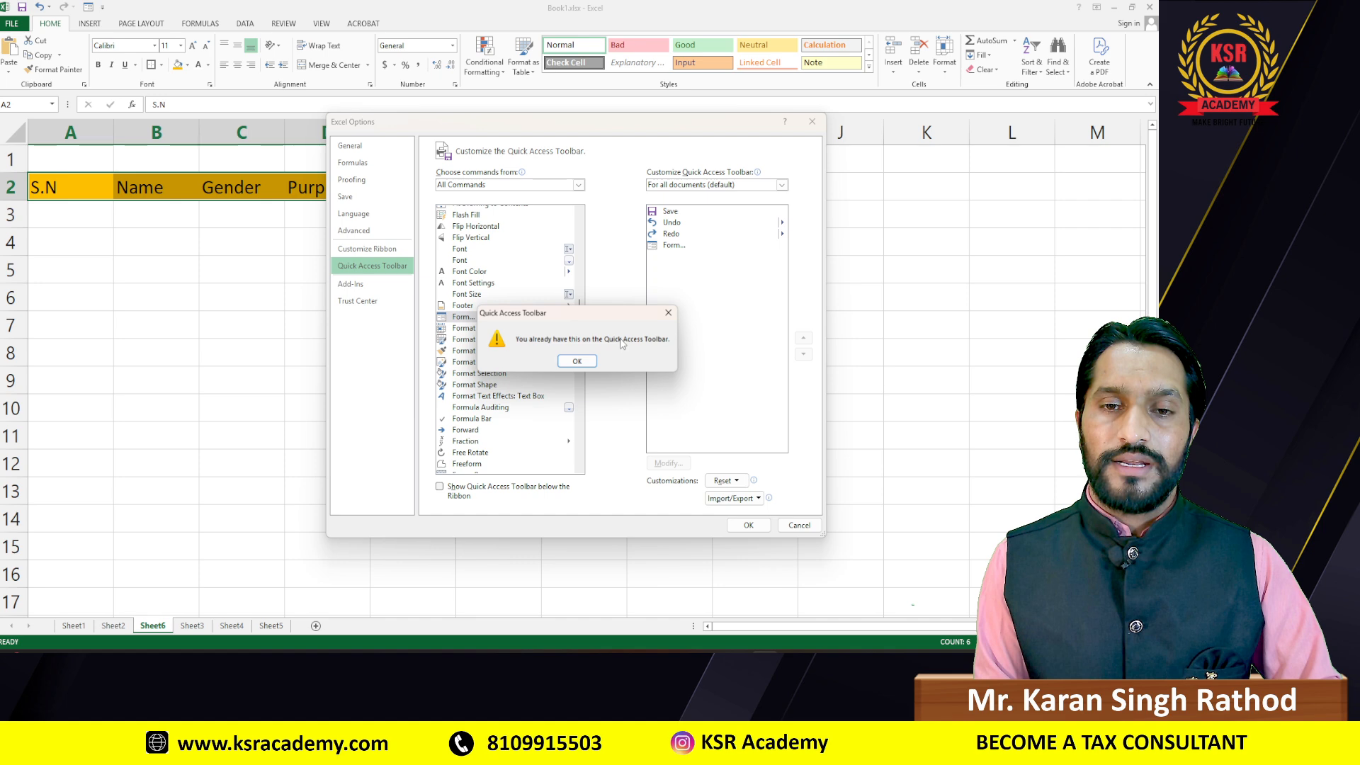
click(576, 362)
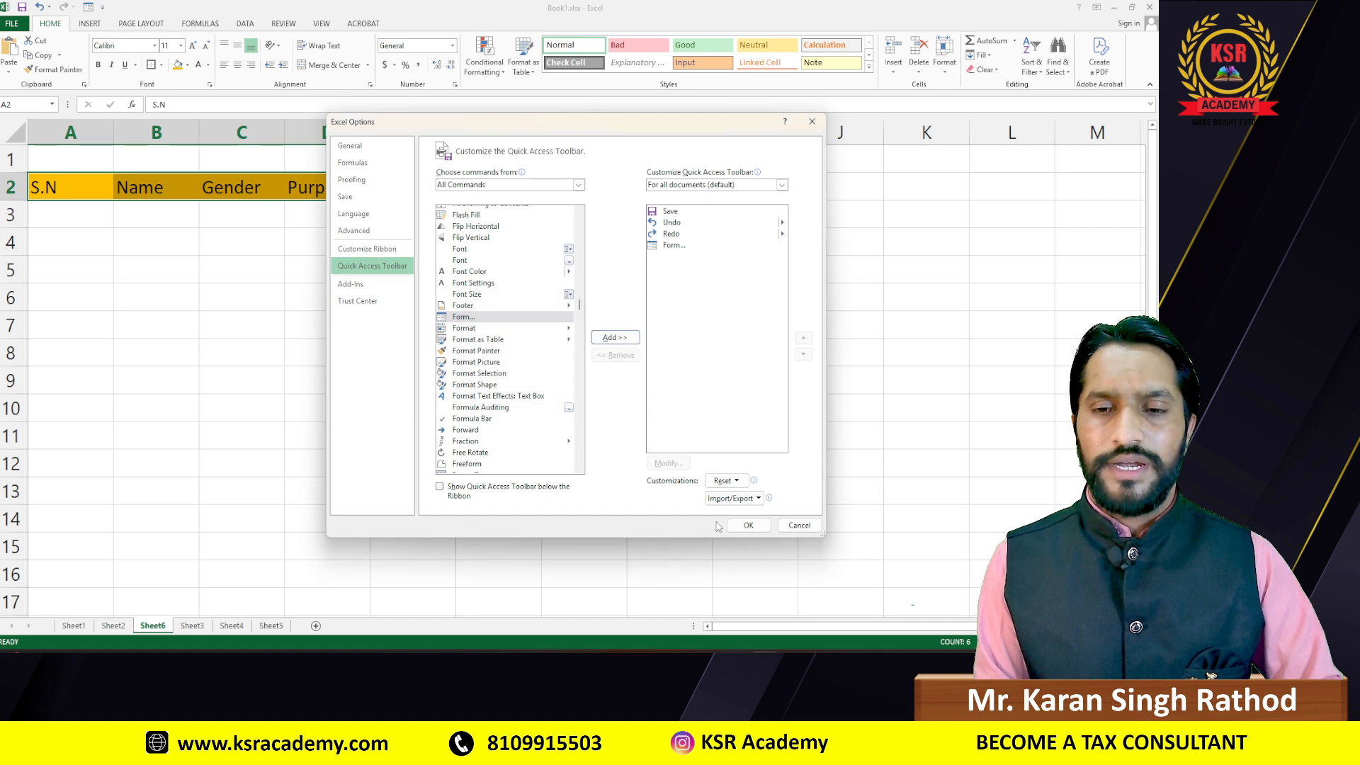
click(748, 525)
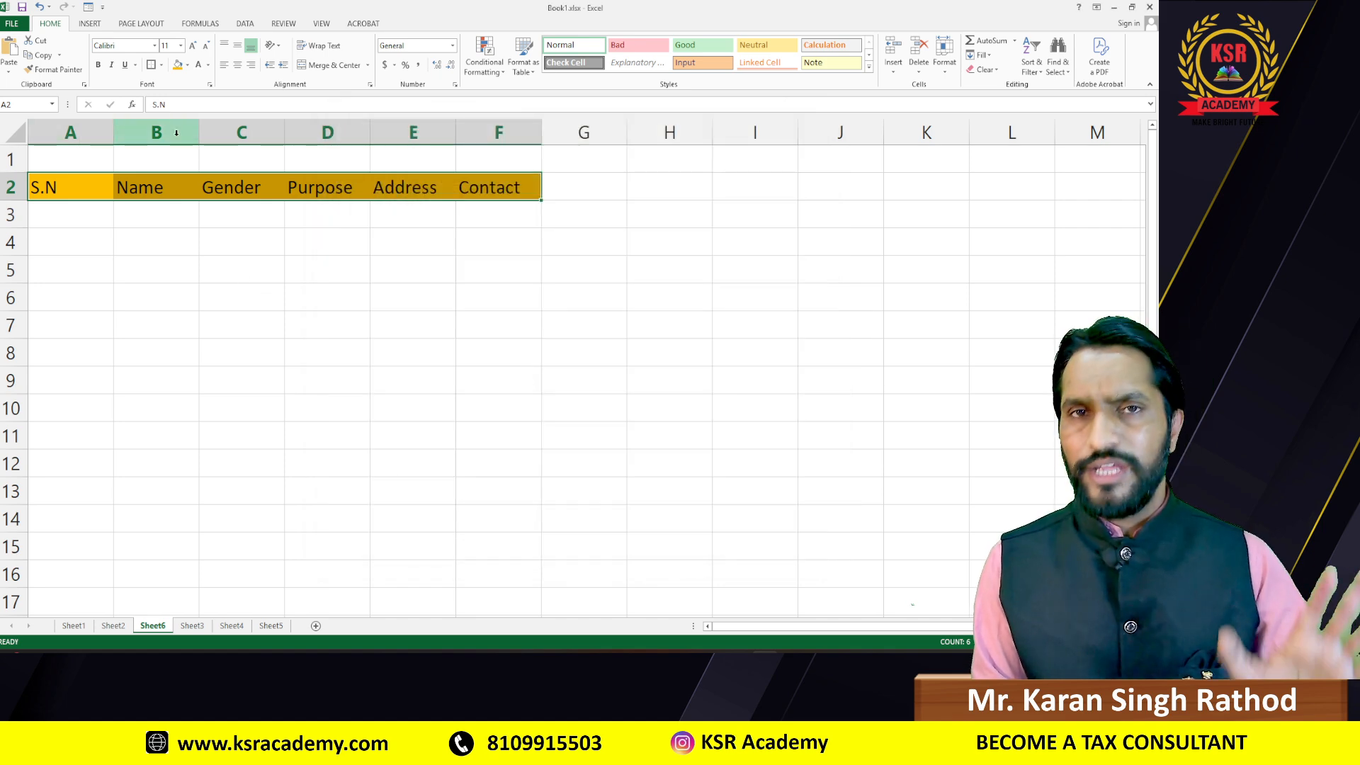
Step: Open the Data Form for header row A2:F2, using row 2 as field labels
click(88, 9)
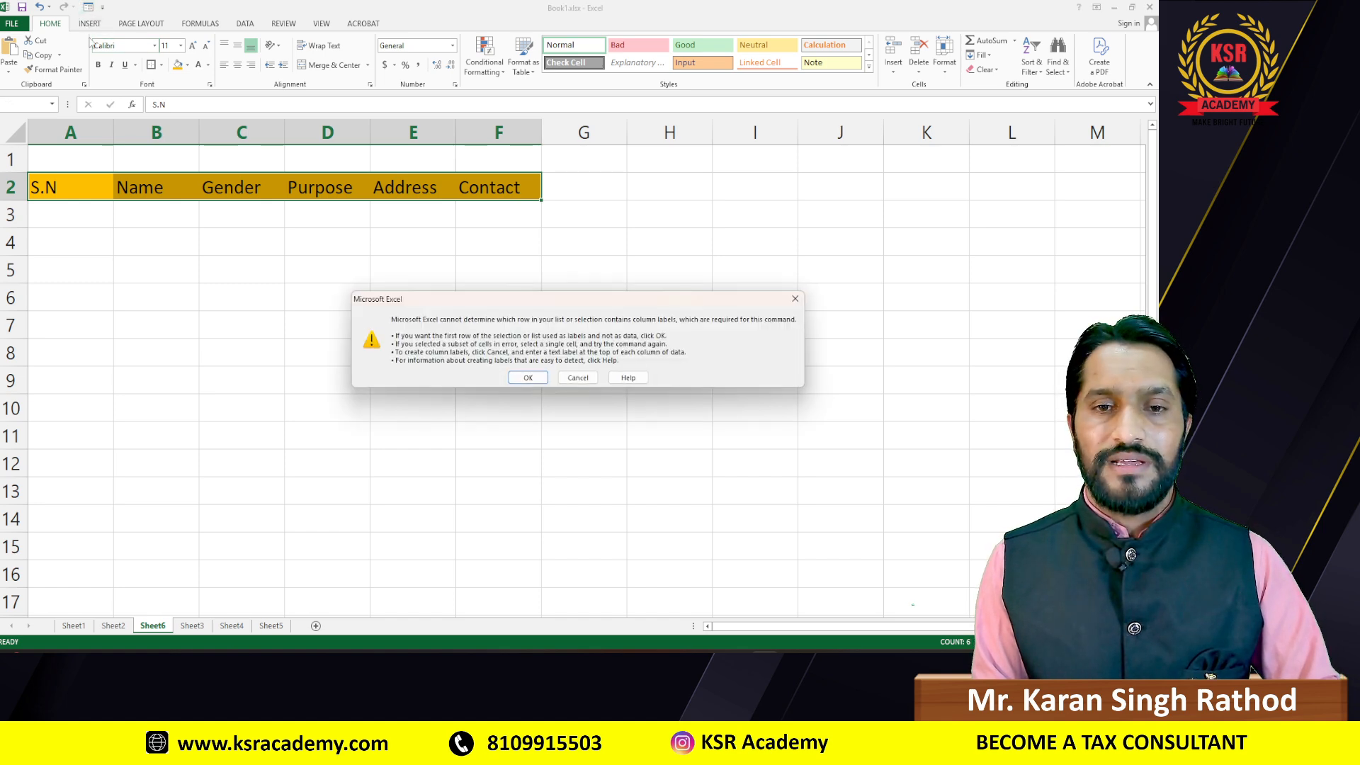
click(544, 380)
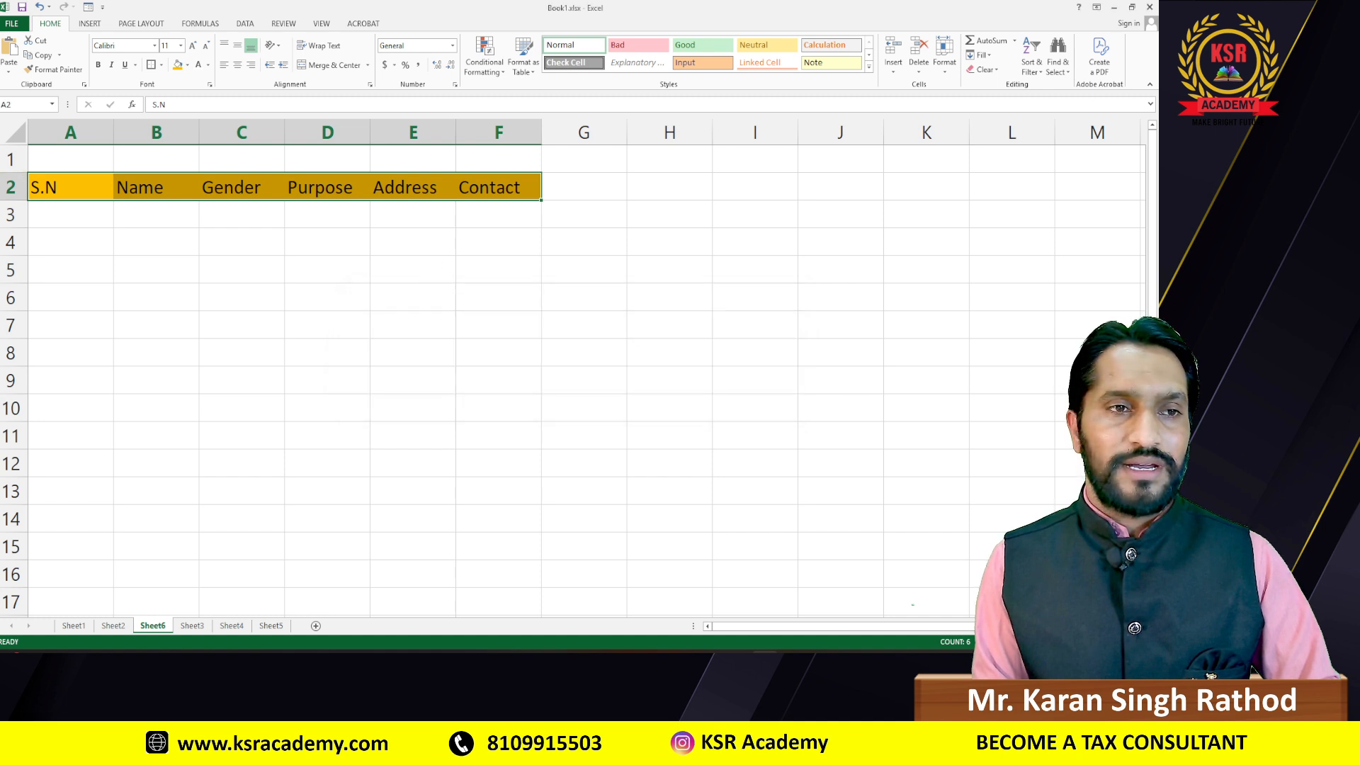
drag(59, 180, 502, 185)
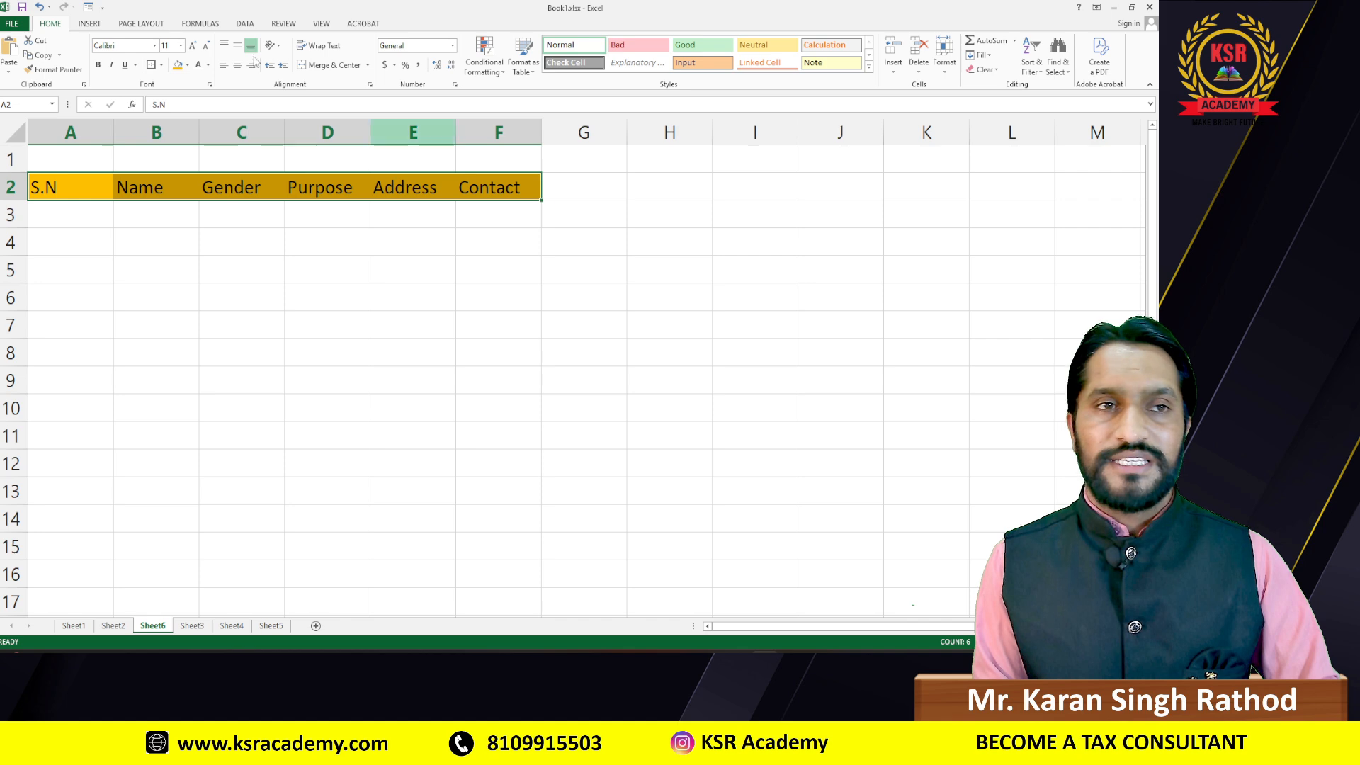
click(88, 8)
click(543, 382)
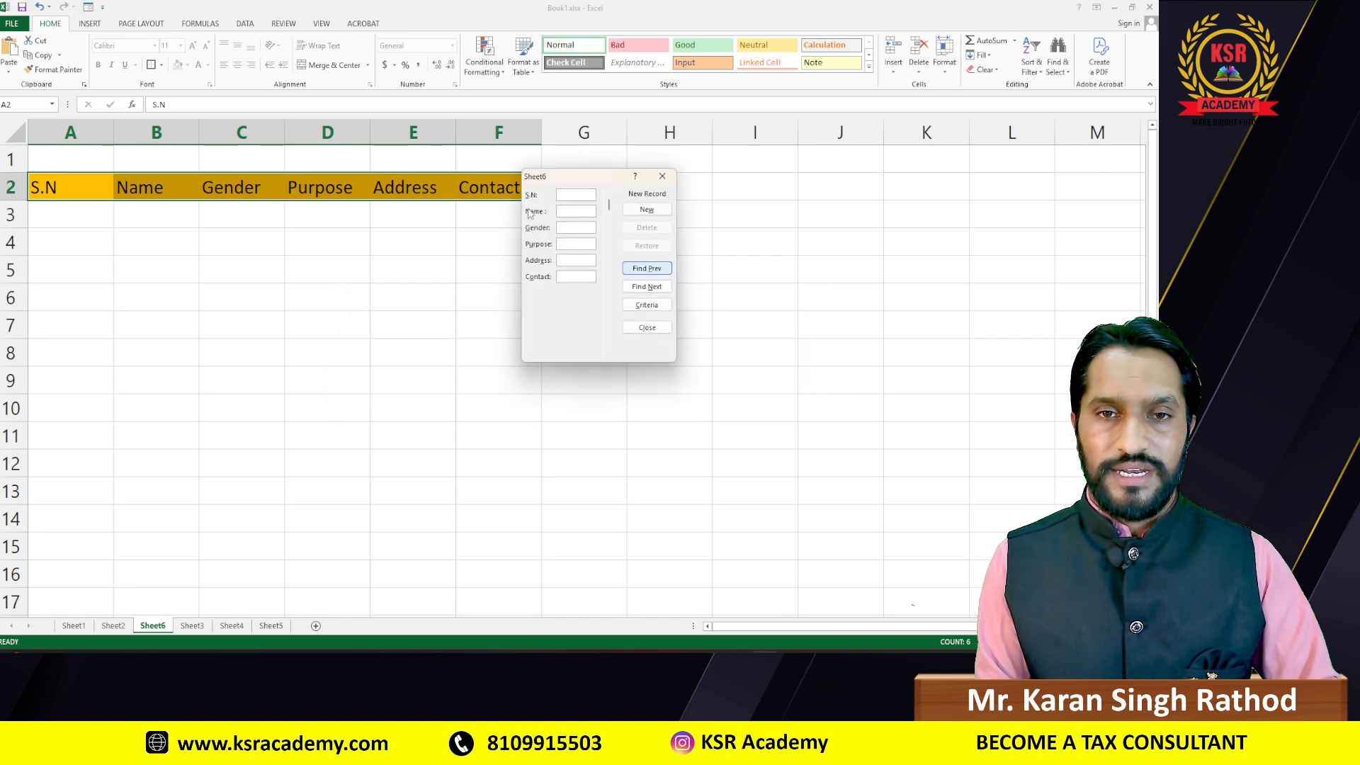
drag(606, 183, 643, 186)
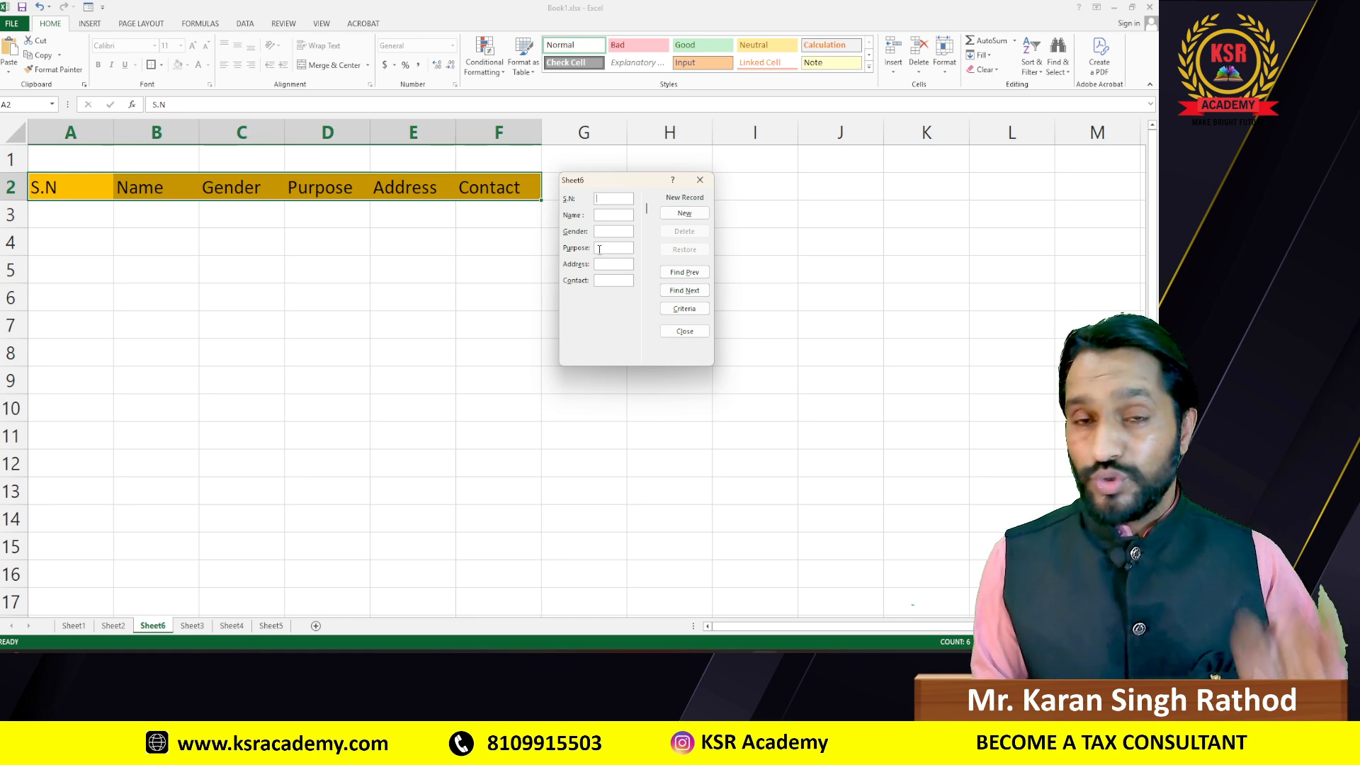
Step: Enter record CN001 with the visitor's name, Inter, Indore and contact number
text(CN001)
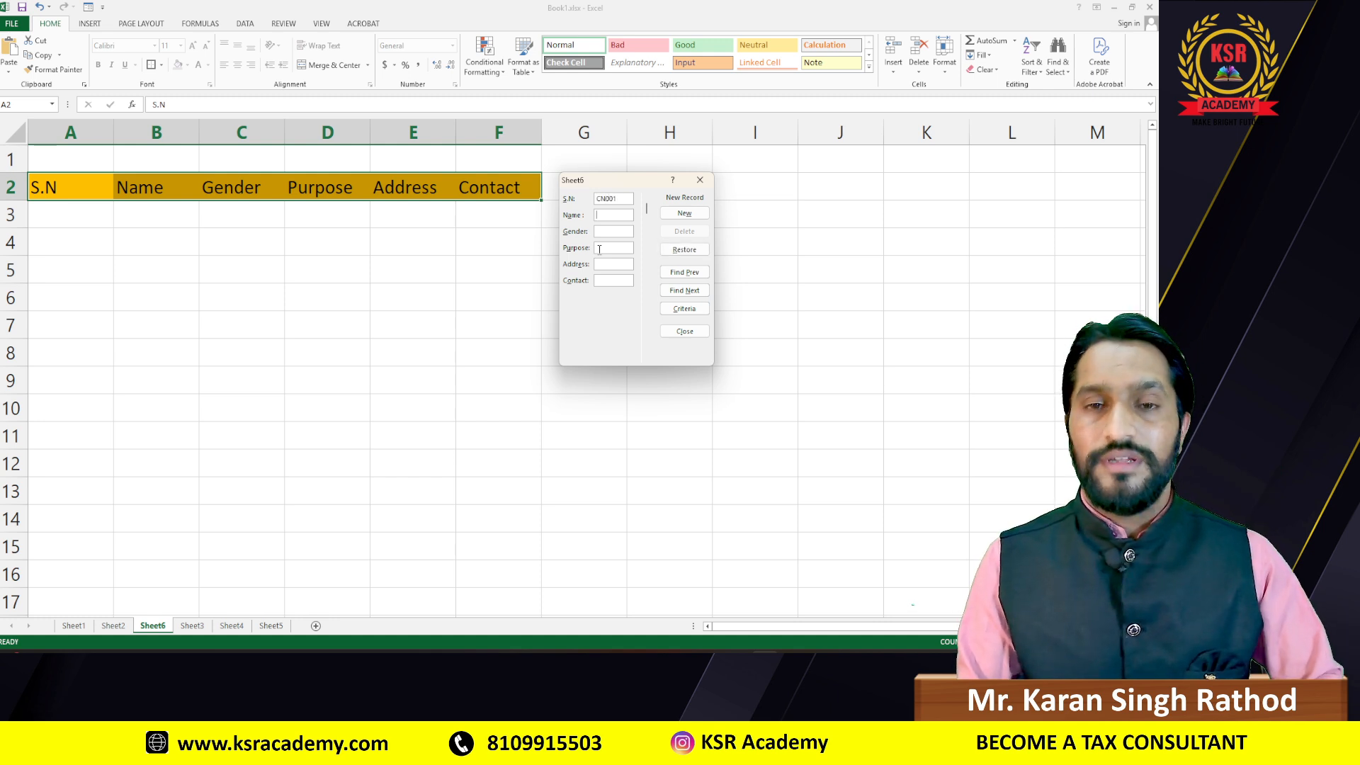
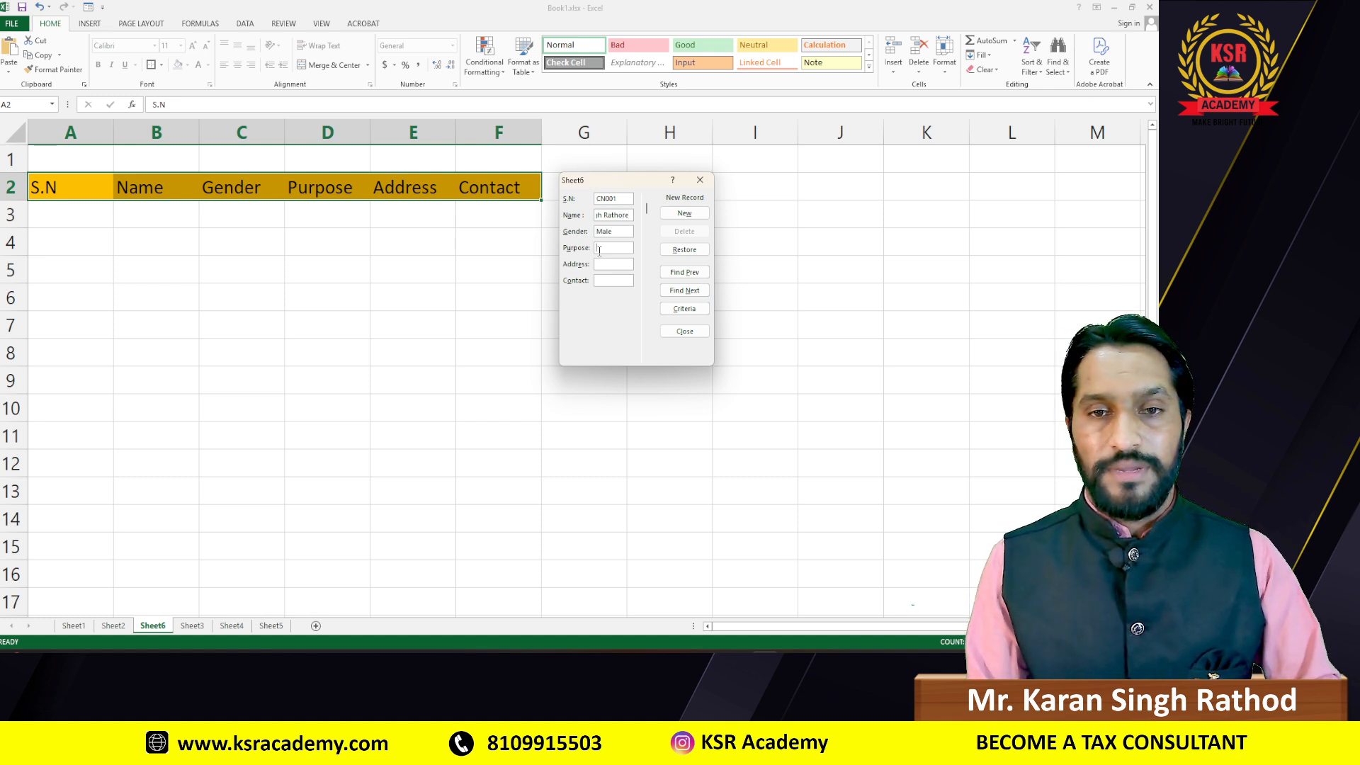
click(599, 250)
text(Inter)
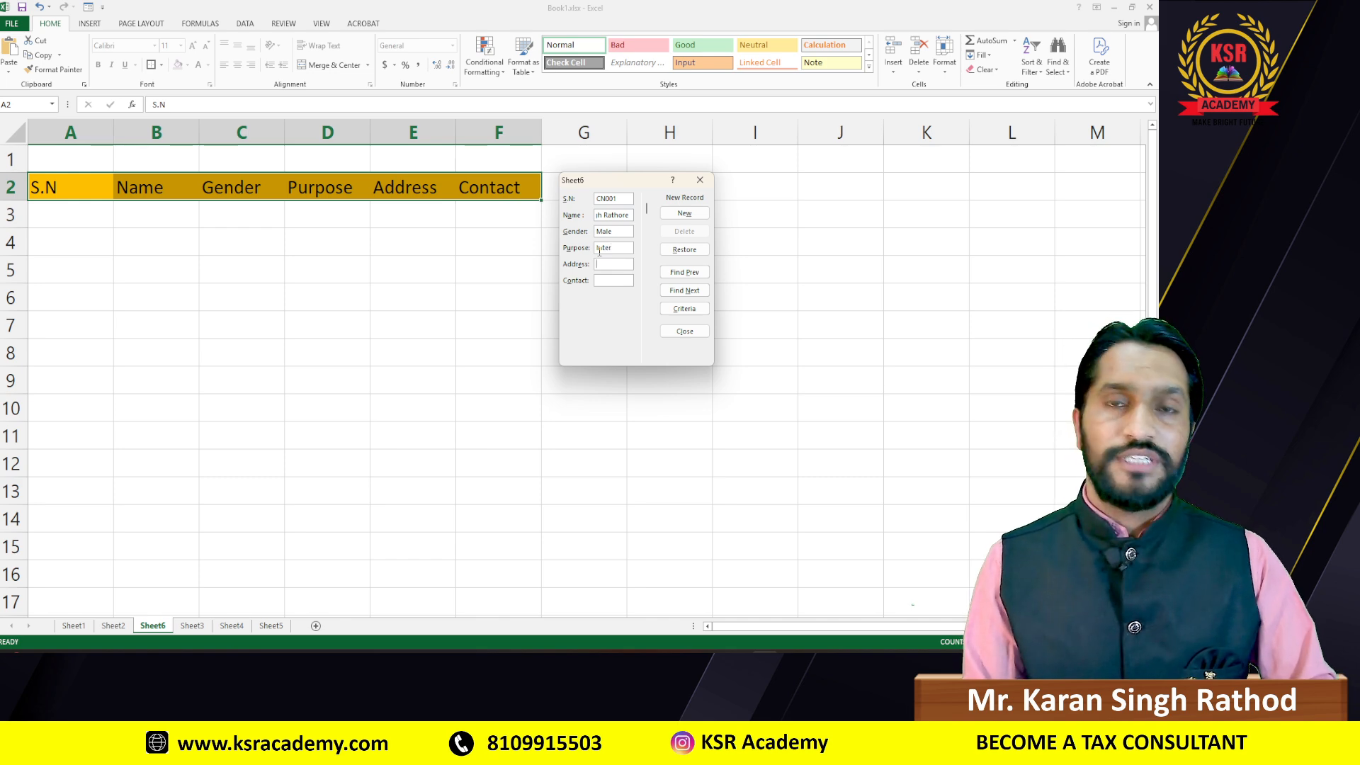
text(Indor)
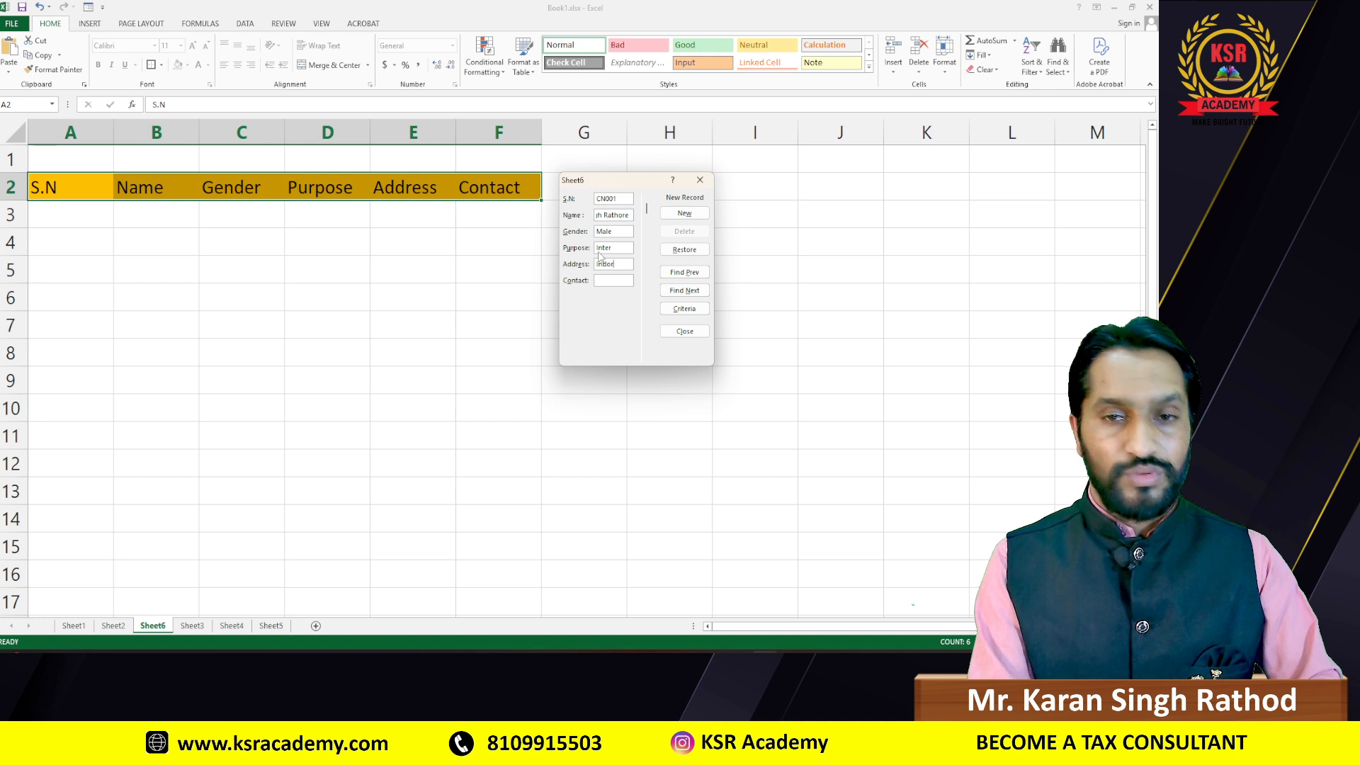
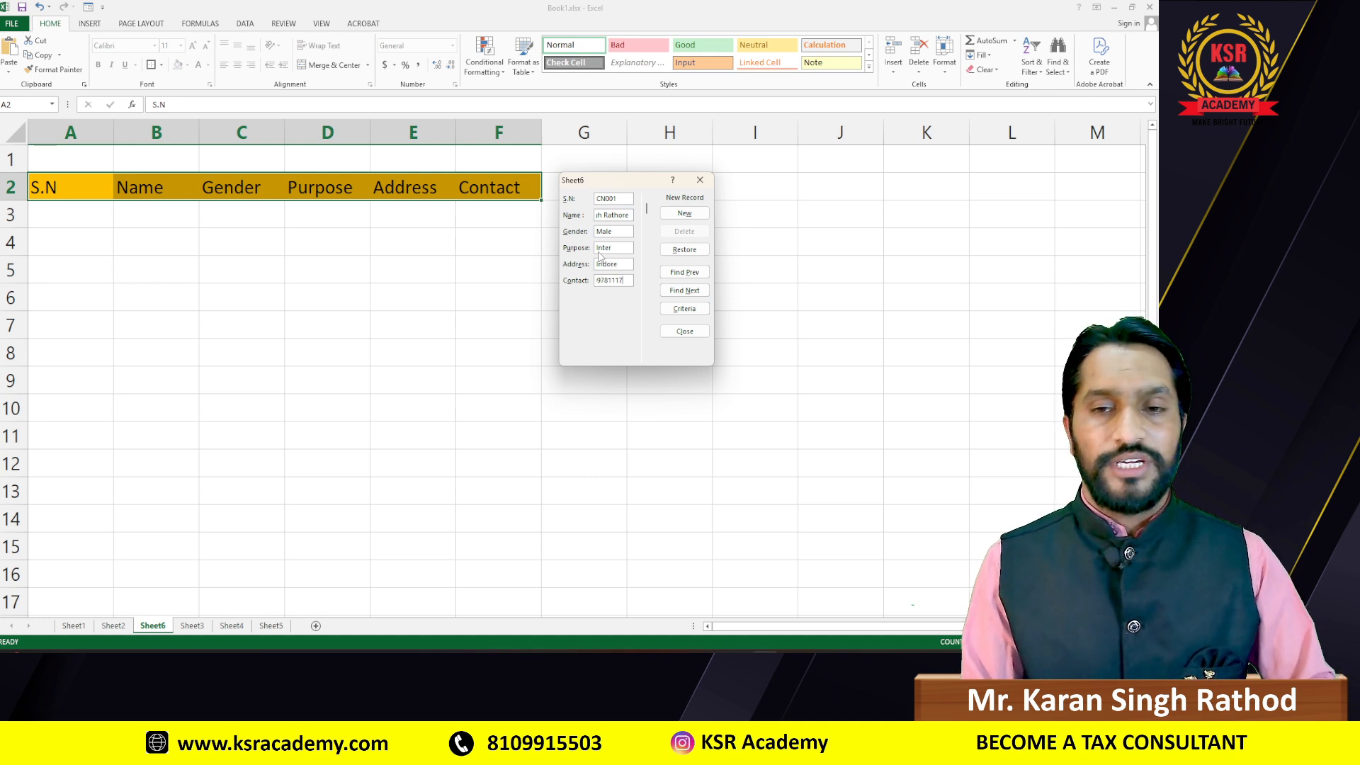
key(Return)
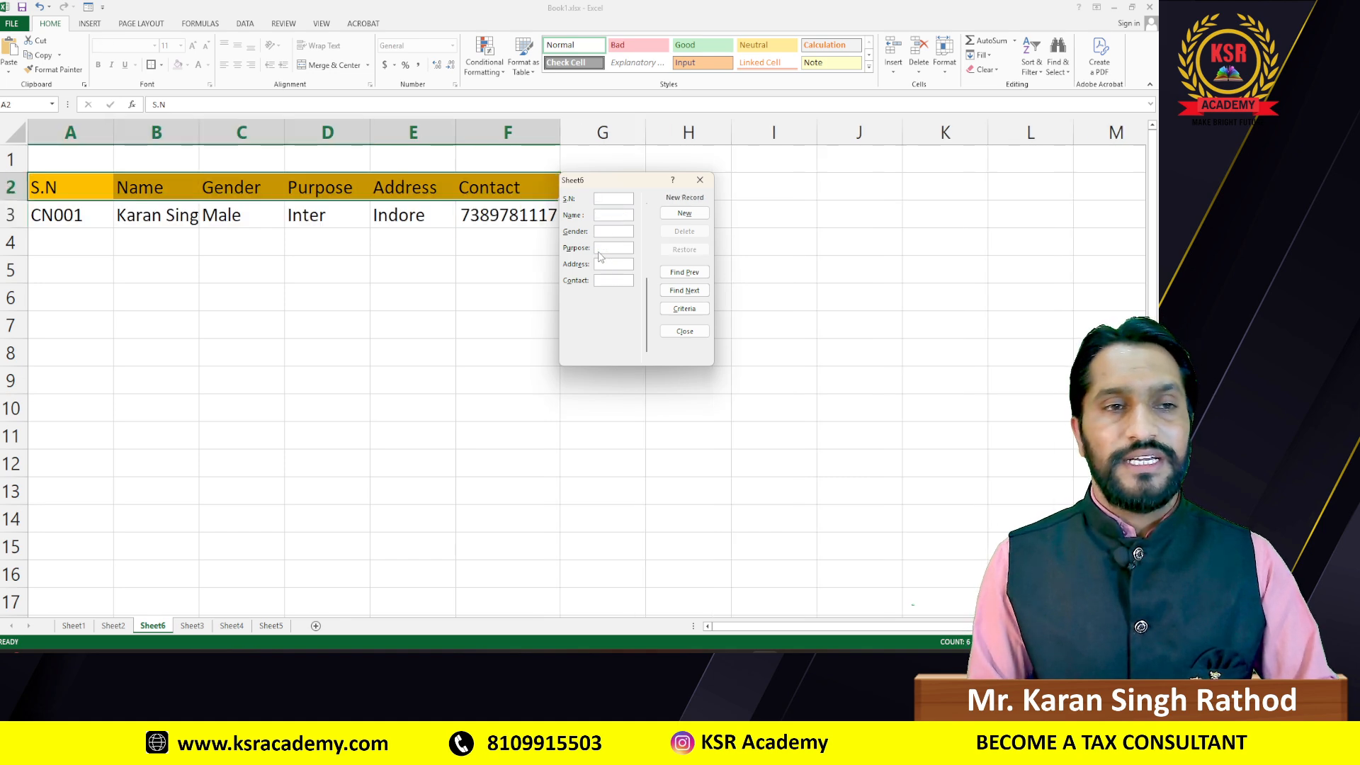
Step: Enter record CN002 with the visitor's name, Male, Enquiry, Indore, then close the form
drag(645, 184, 706, 185)
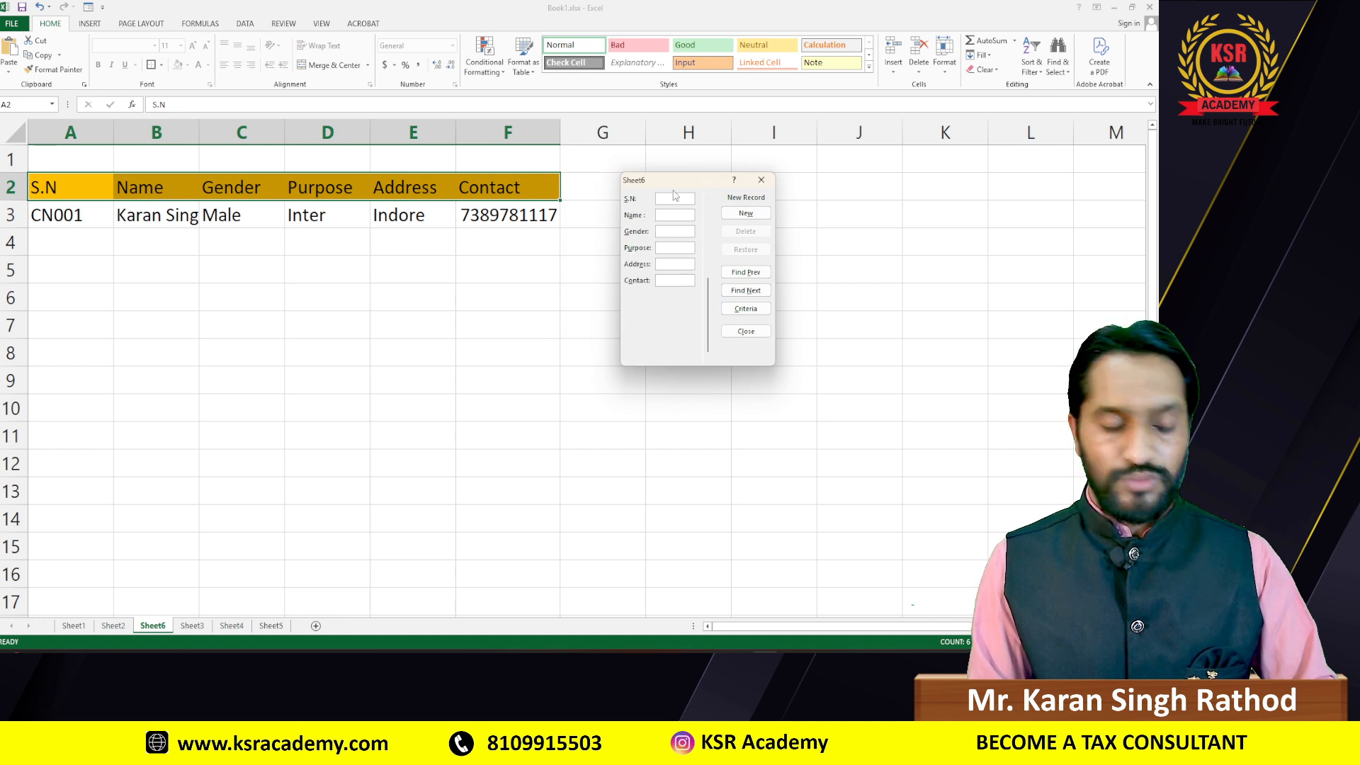
text(CN002)
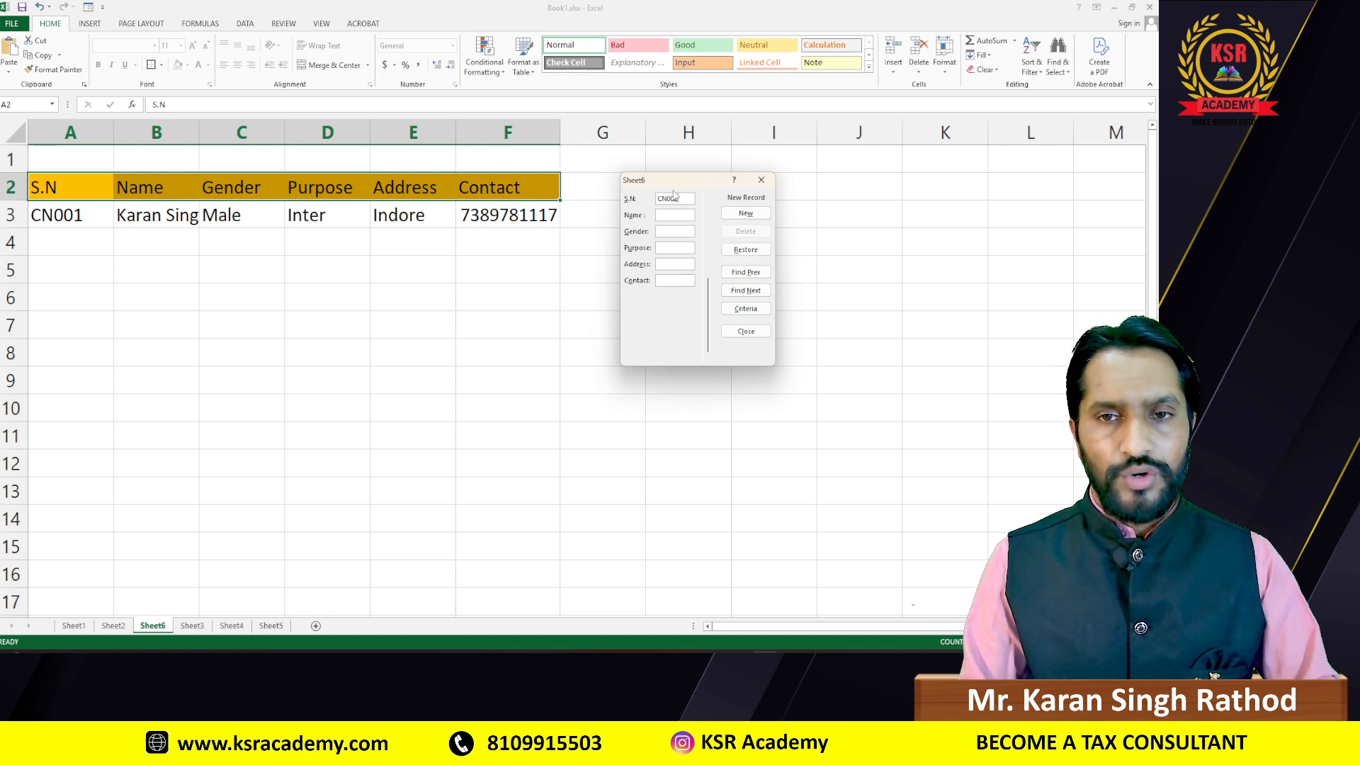
key(Tab)
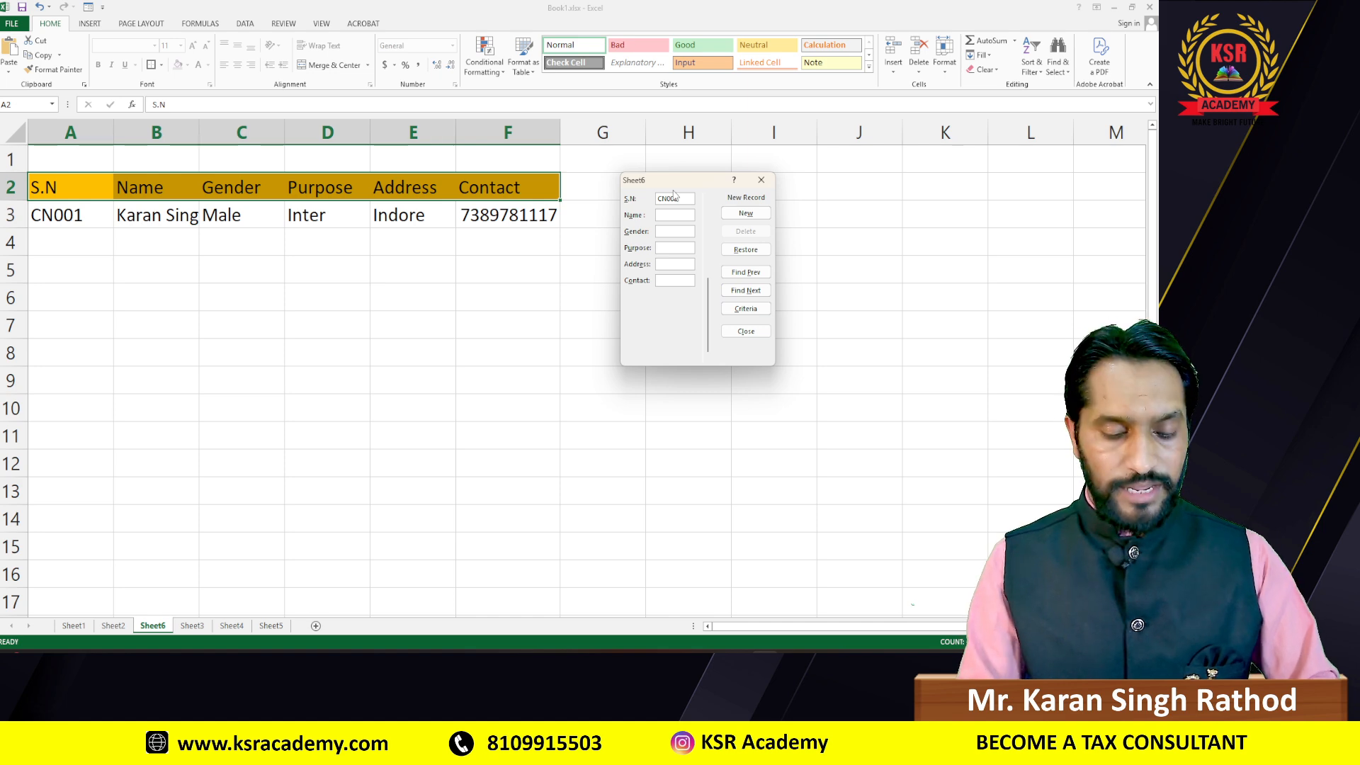
text(Manish)
key(Tab)
text(Mal)
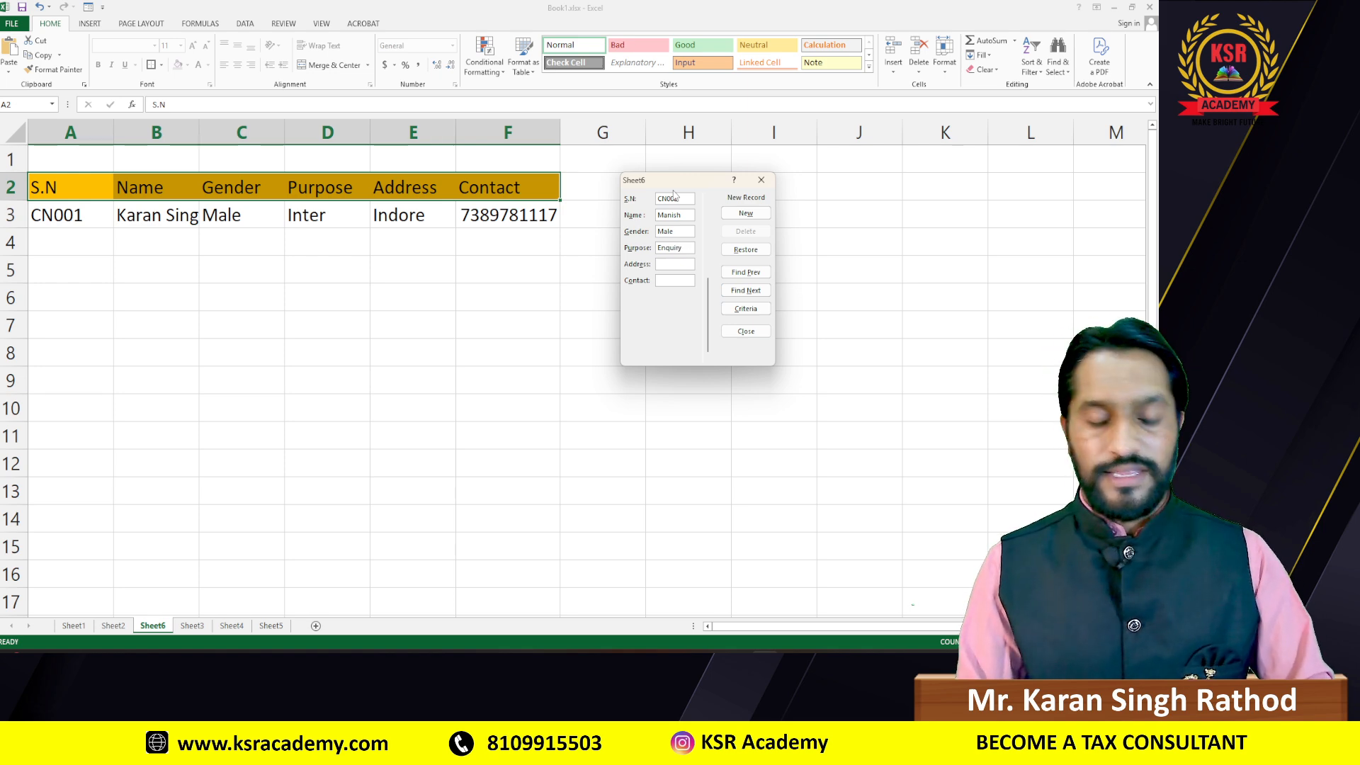
text(Indore)
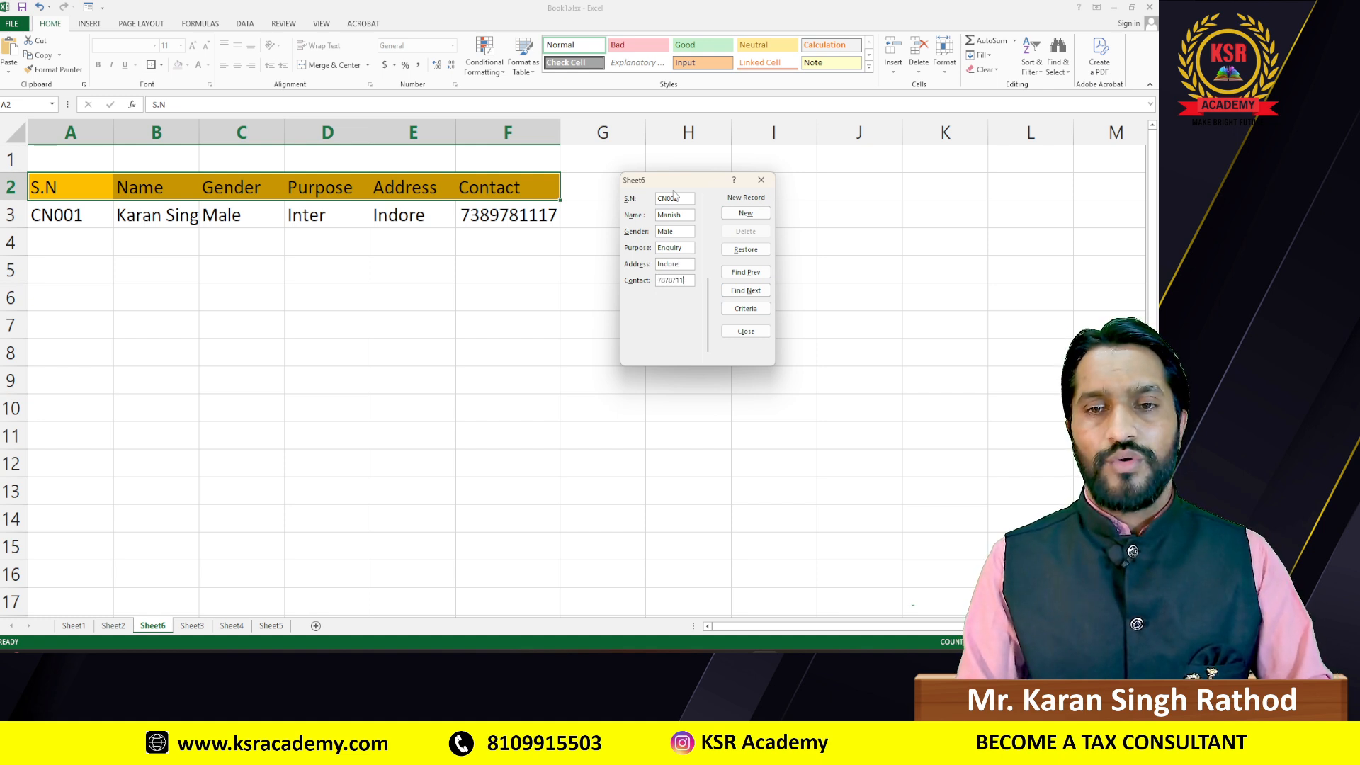
key(Return)
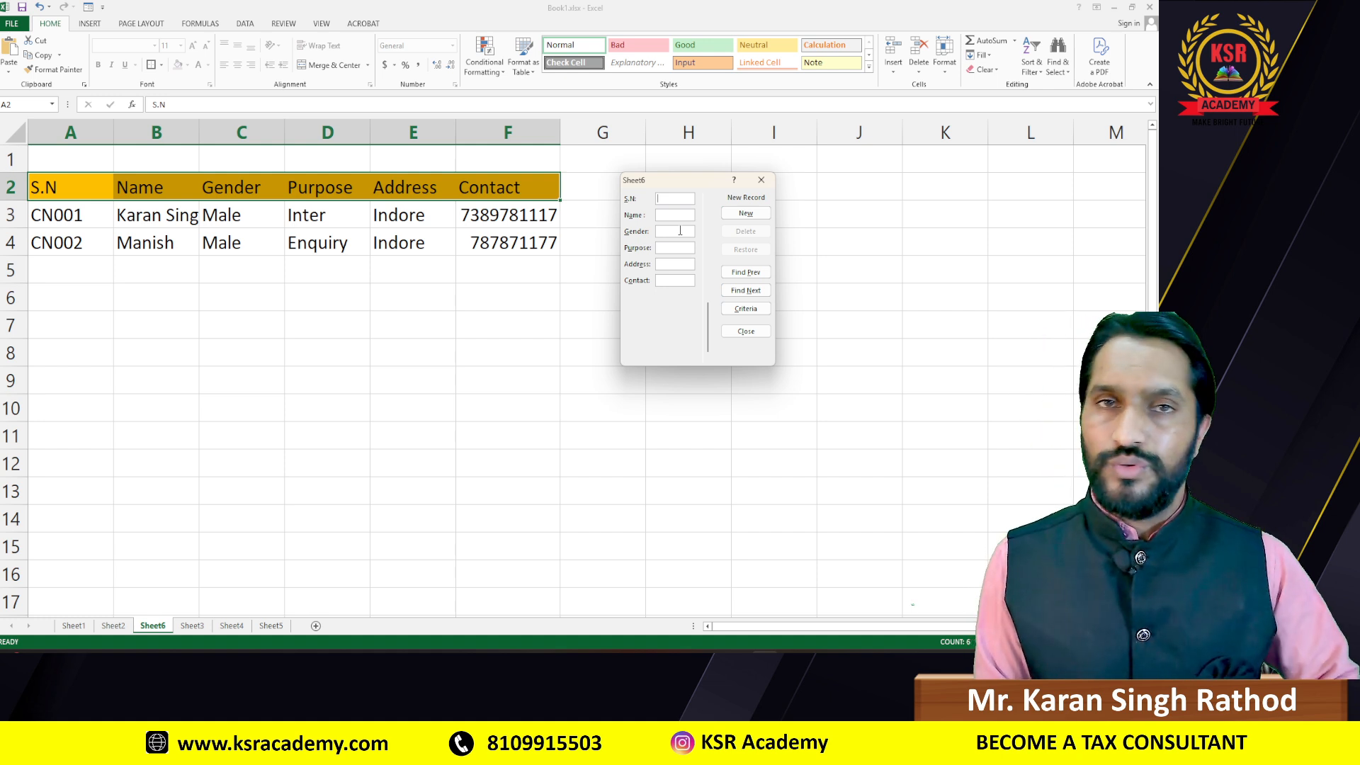
click(761, 180)
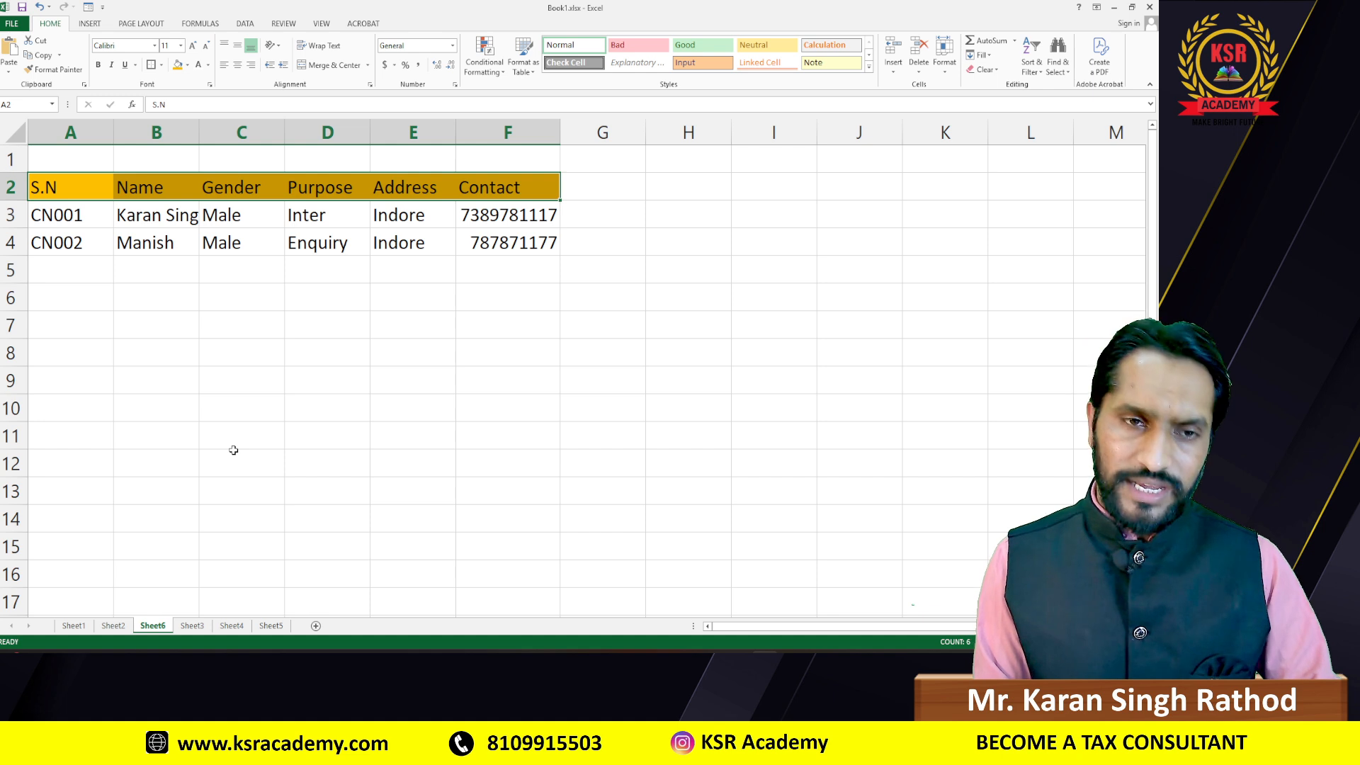
Step: On Sheet3, select the salary table A2:E5 and copy it with Ctrl+C
click(191, 630)
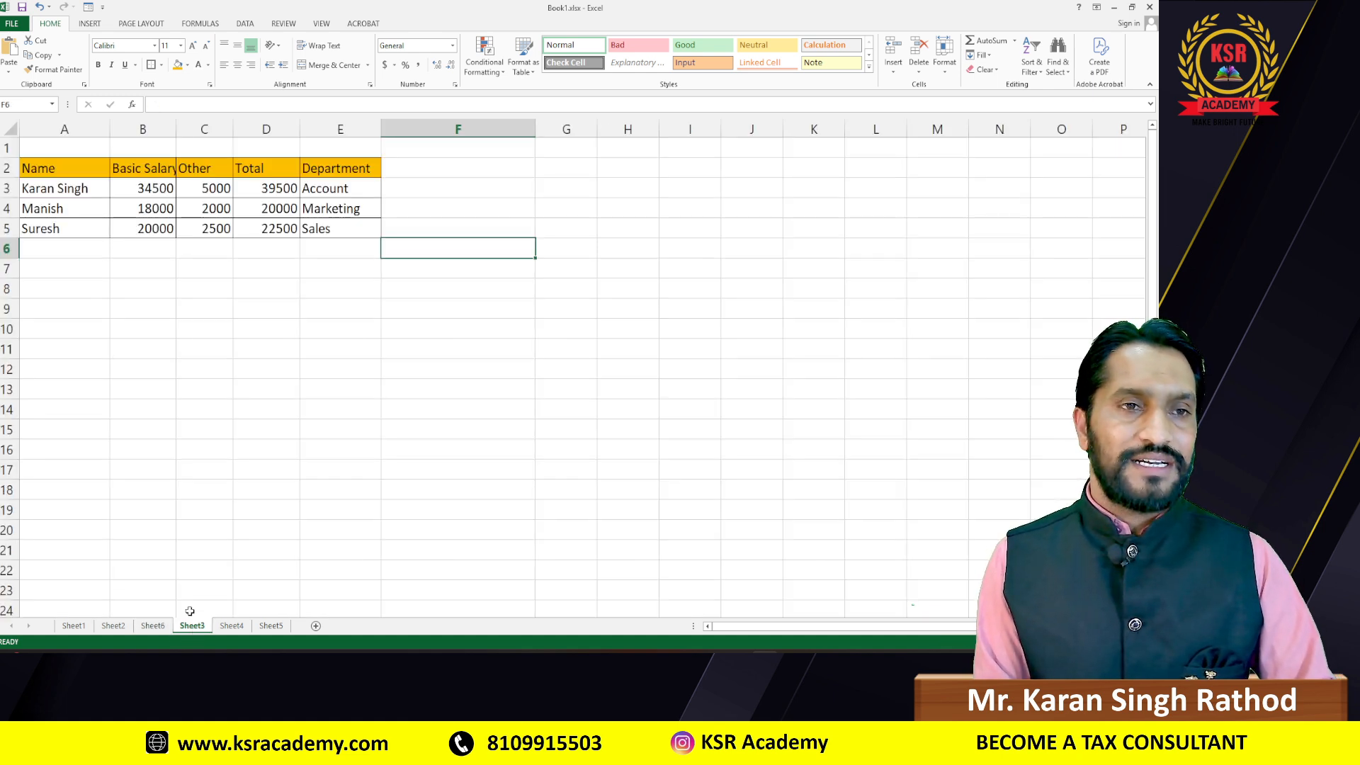
click(200, 272)
drag(61, 168, 366, 220)
scroll(339, 324, up, 3)
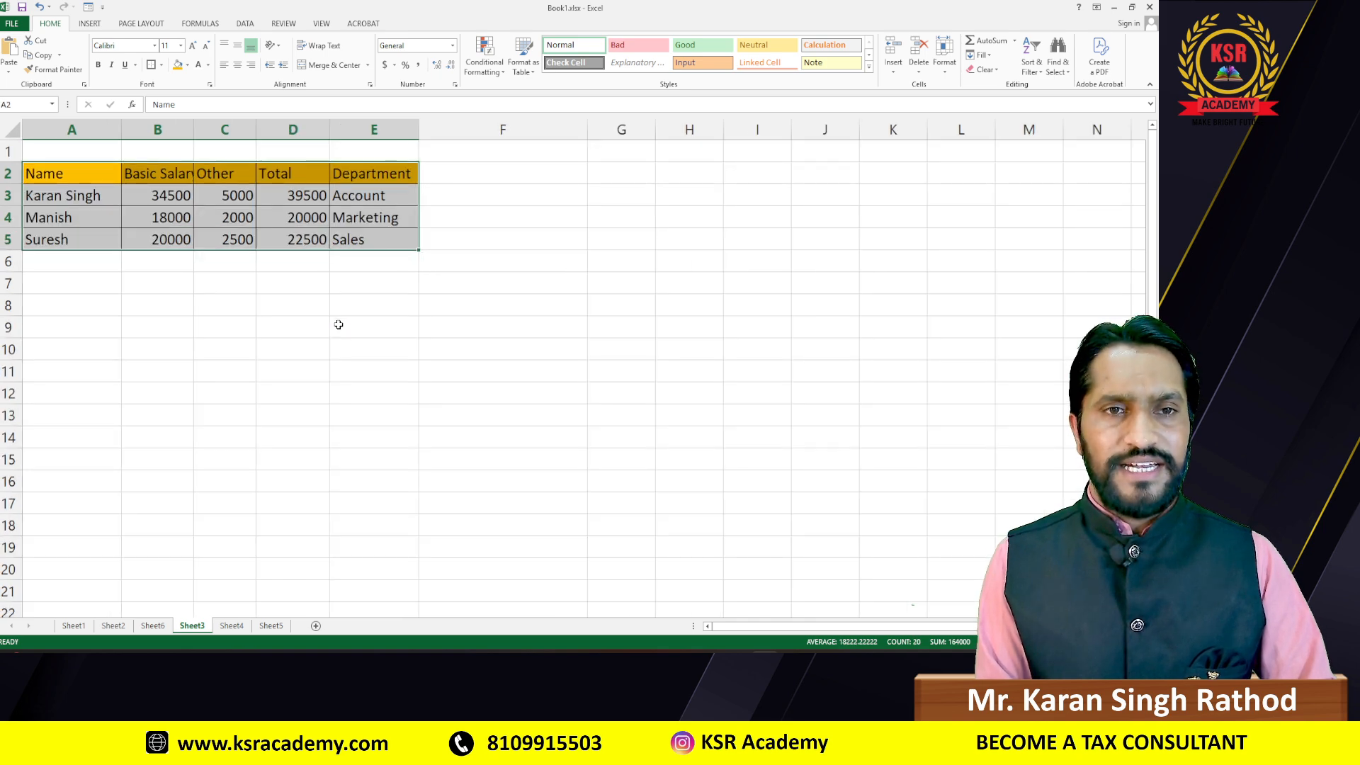
scroll(338, 324, up, 1)
click(247, 298)
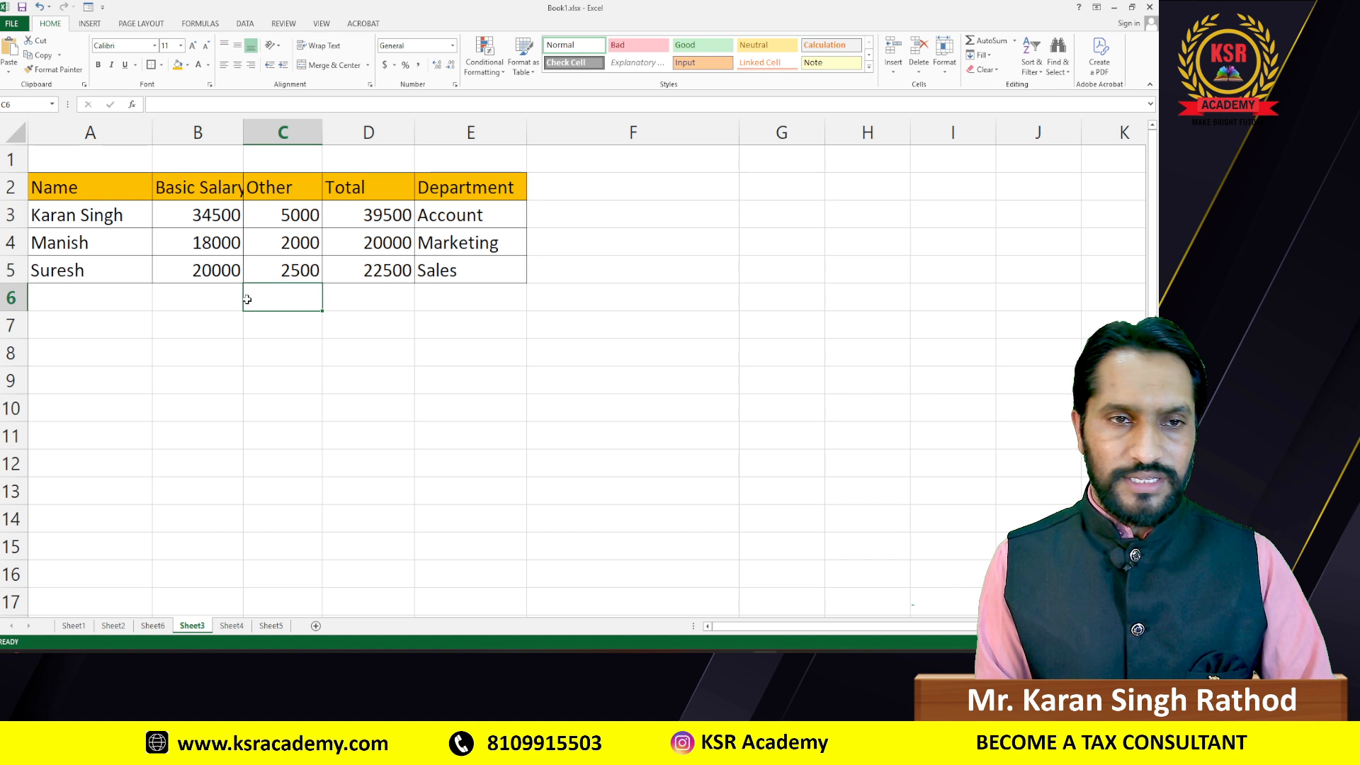
drag(64, 186, 471, 188)
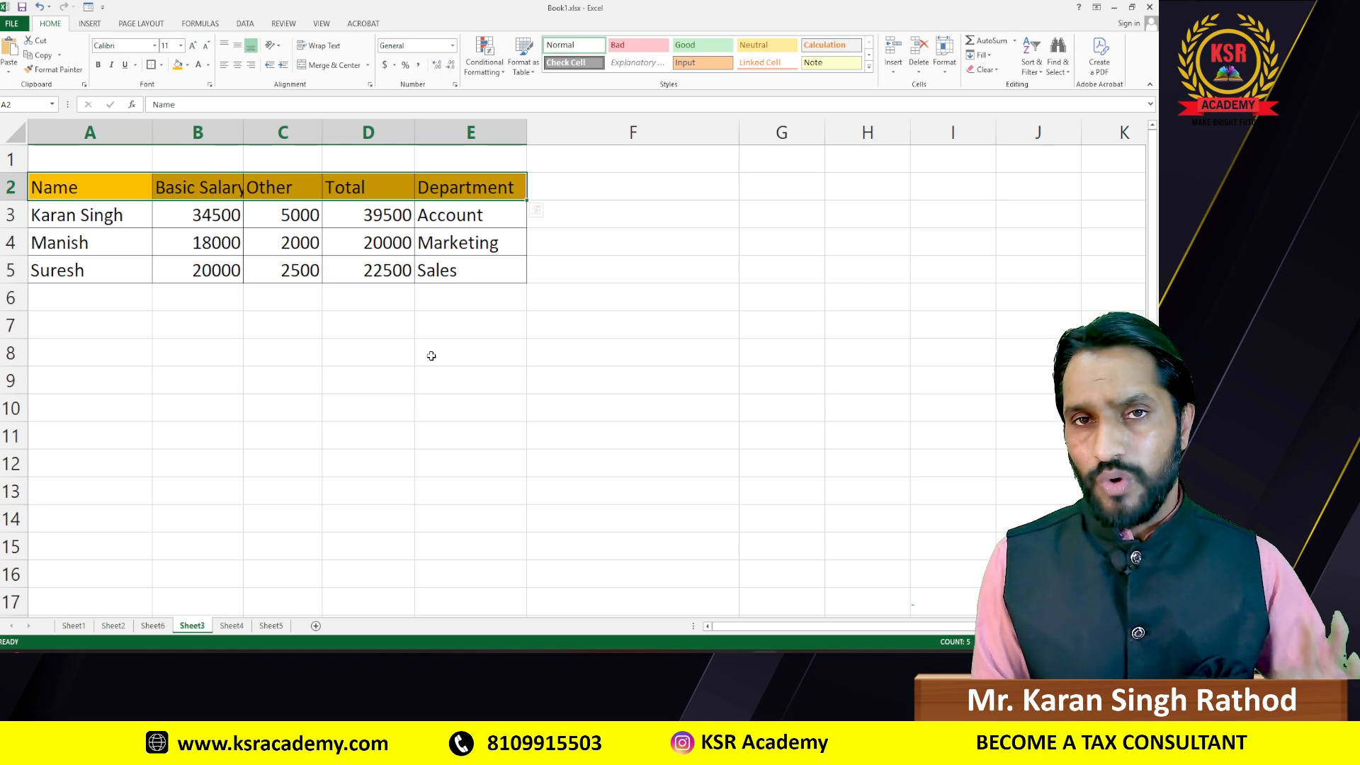
drag(79, 193, 477, 275)
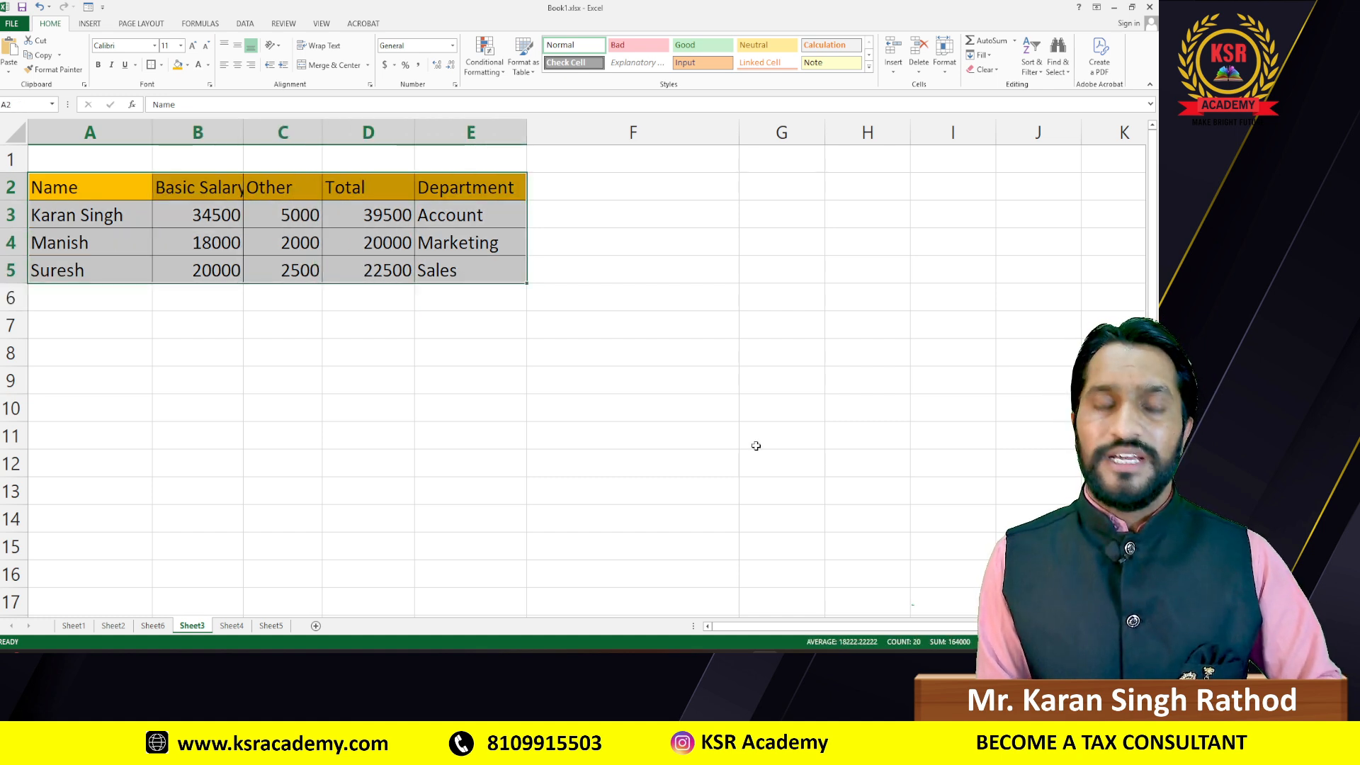
key(ctrl+c)
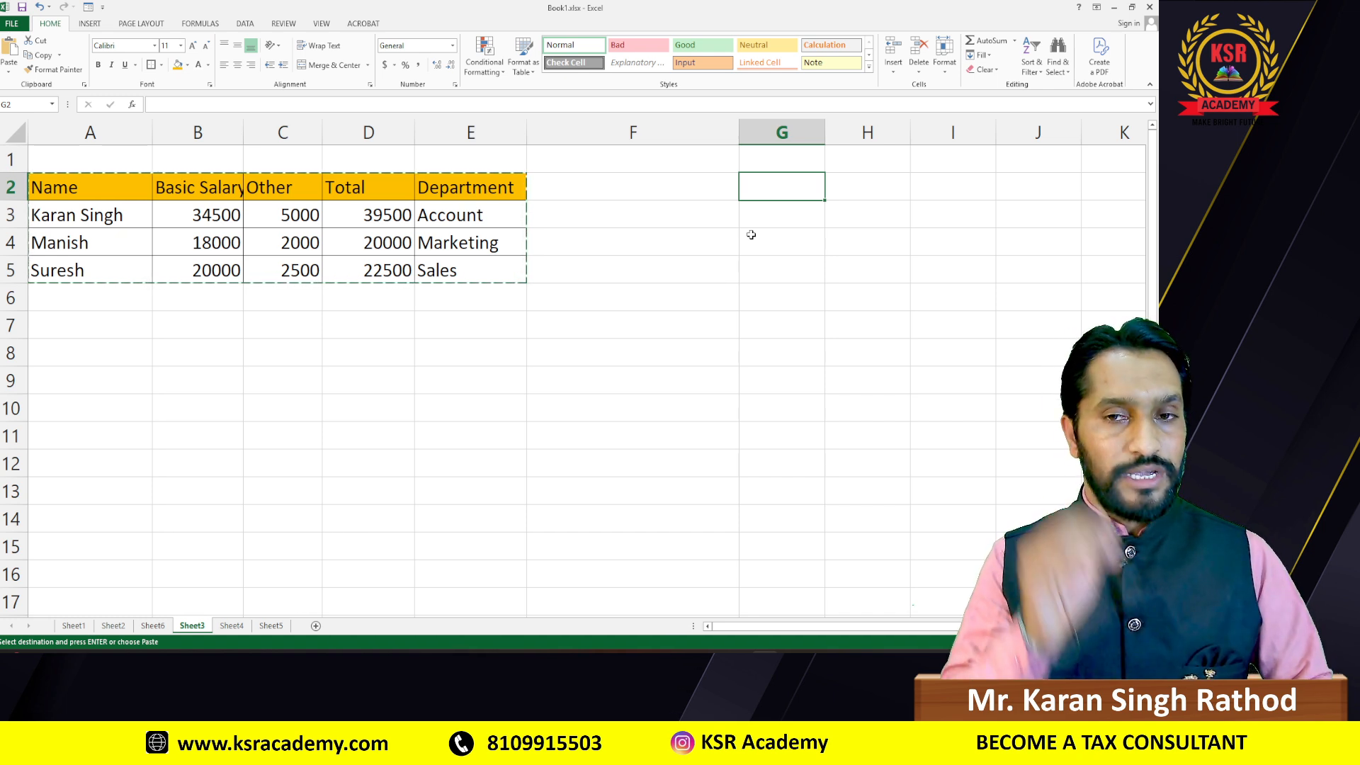
Step: Paste the copied salary table transposed, starting at G2
key(ctrl+alt+v)
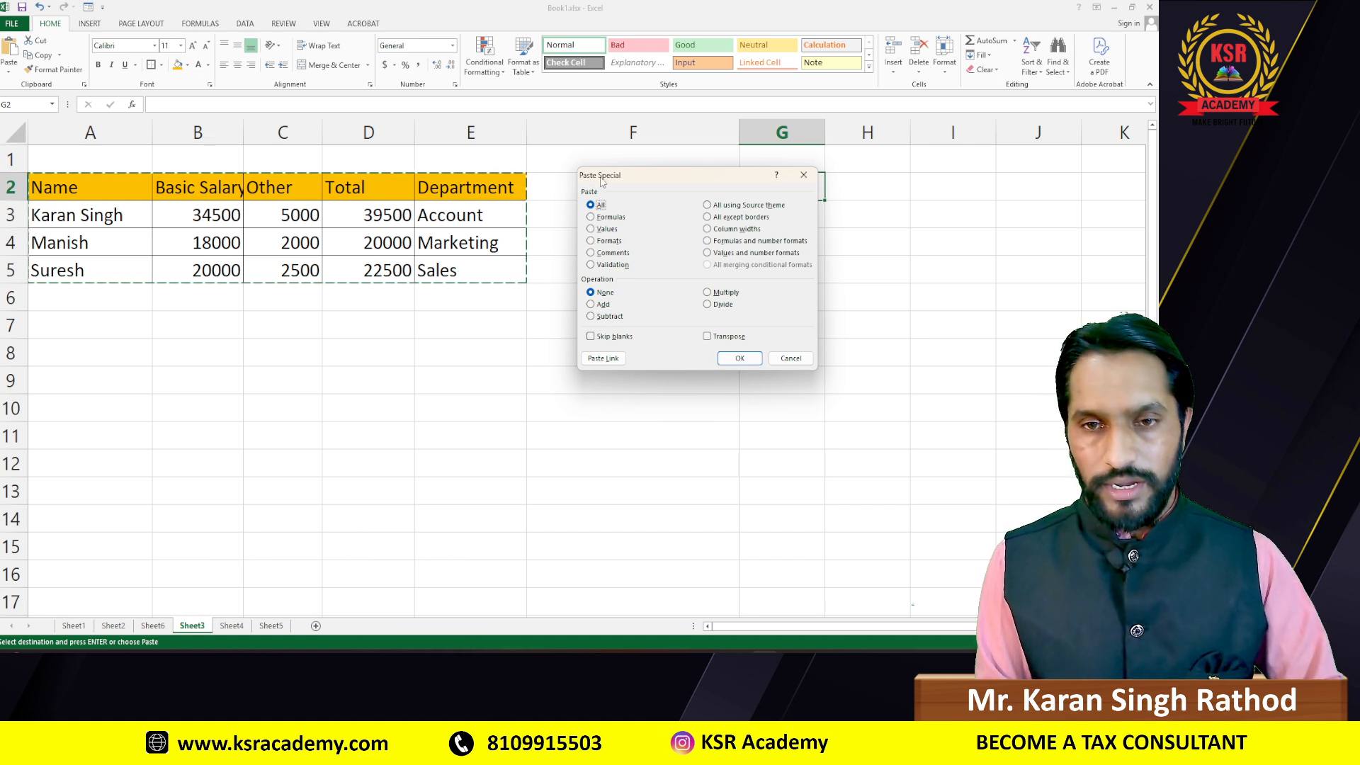
click(706, 337)
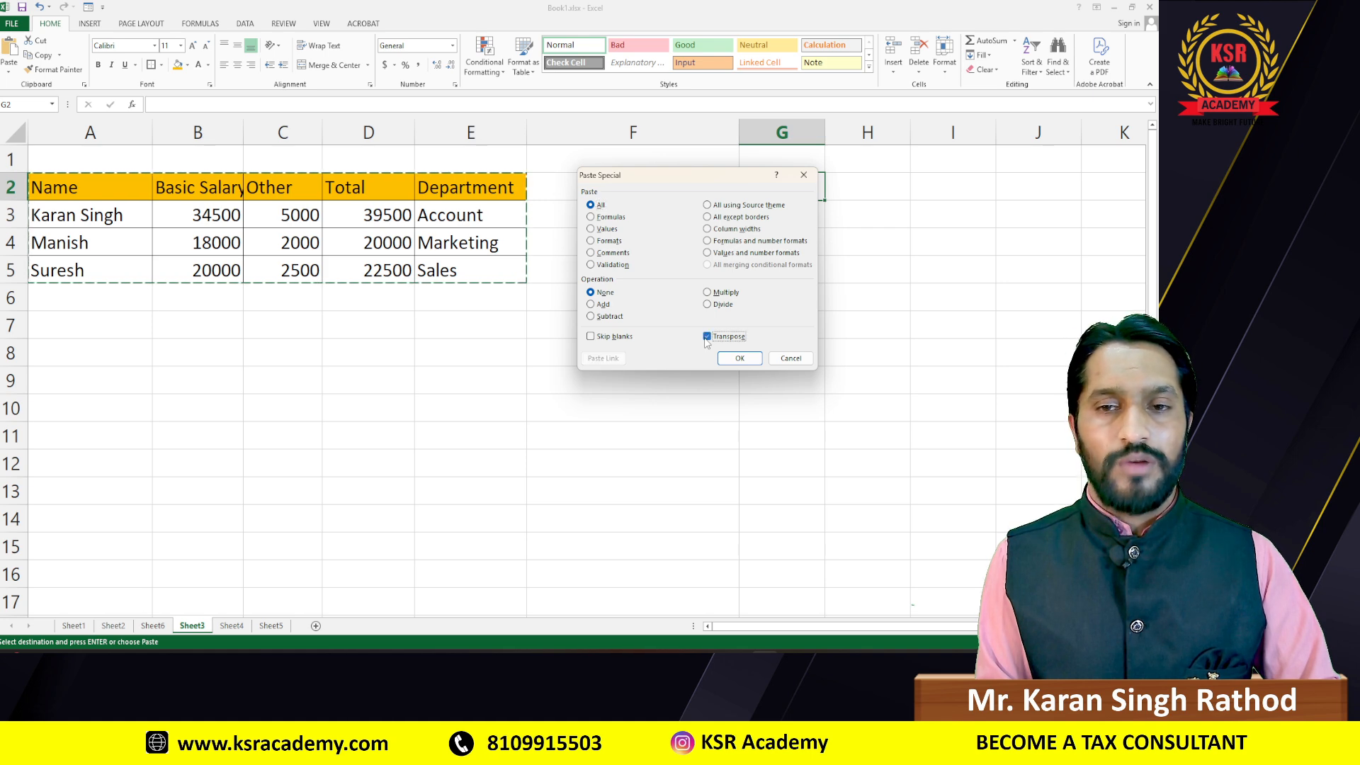
click(739, 358)
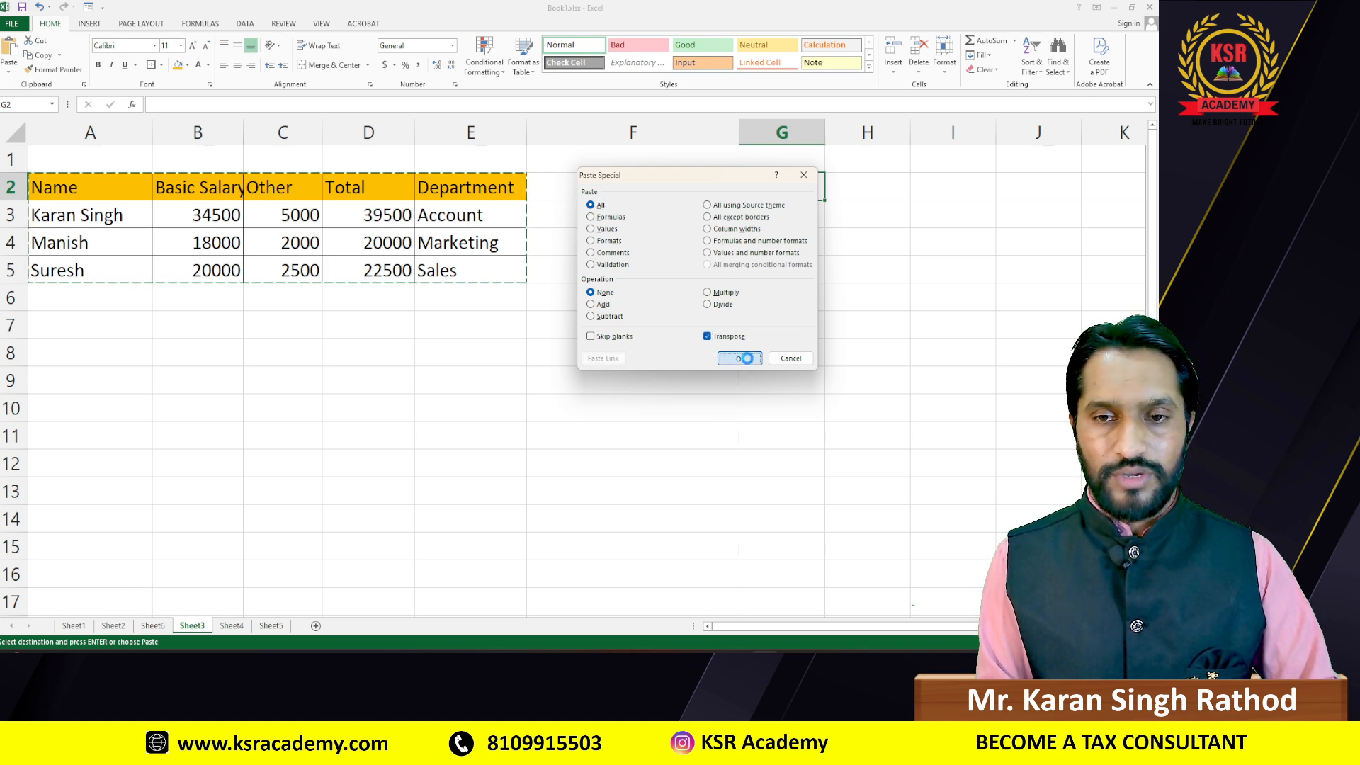
drag(825, 626, 862, 623)
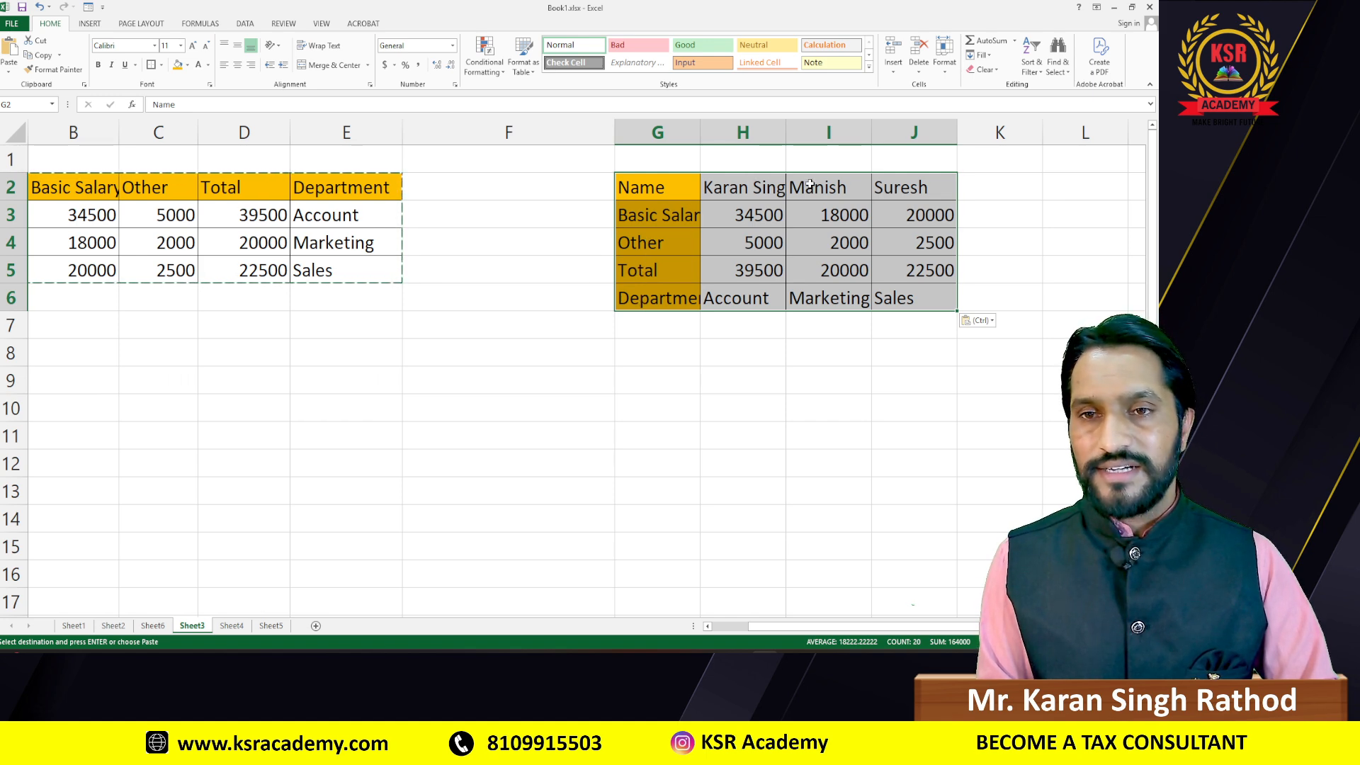
Step: Widen columns H, I and G so names, Marketing and row labels fit
drag(786, 128, 812, 130)
drag(898, 130, 919, 132)
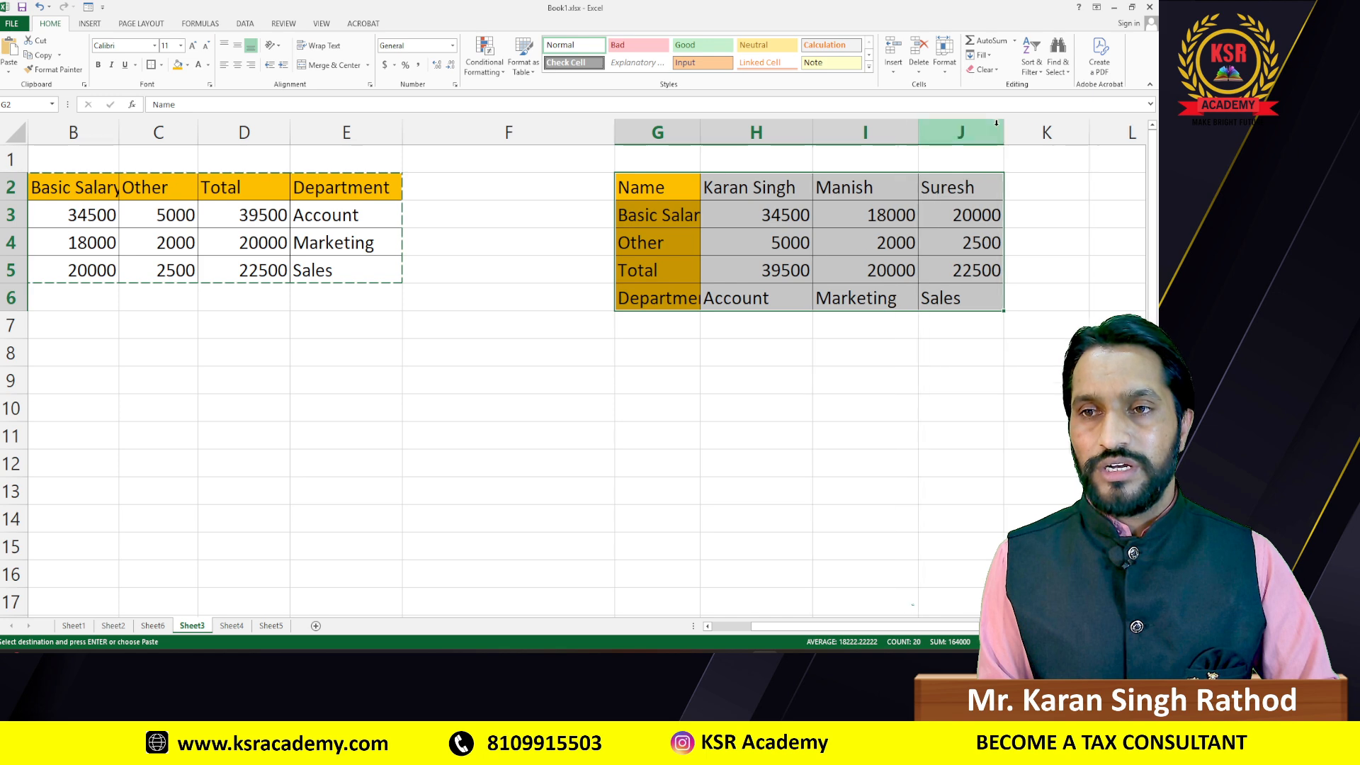
drag(1003, 128, 1023, 130)
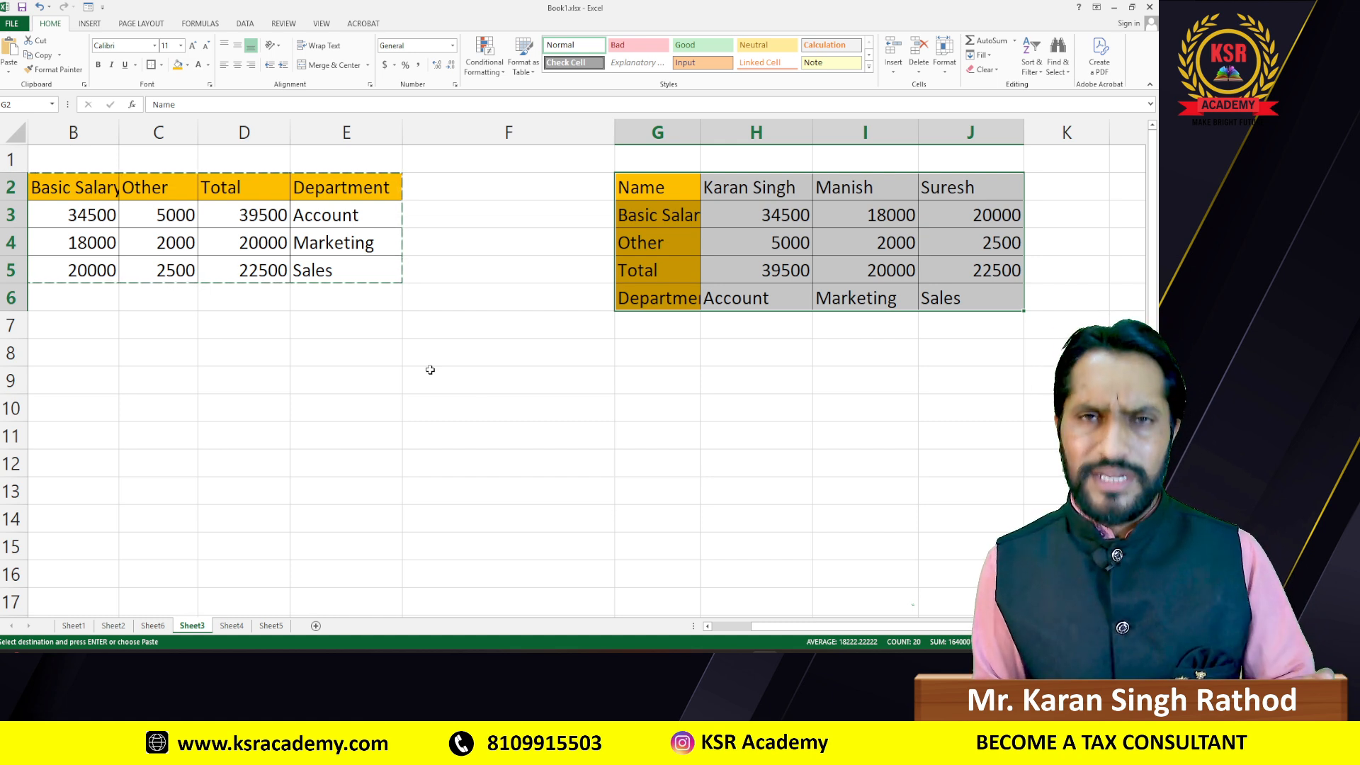
key(Escape)
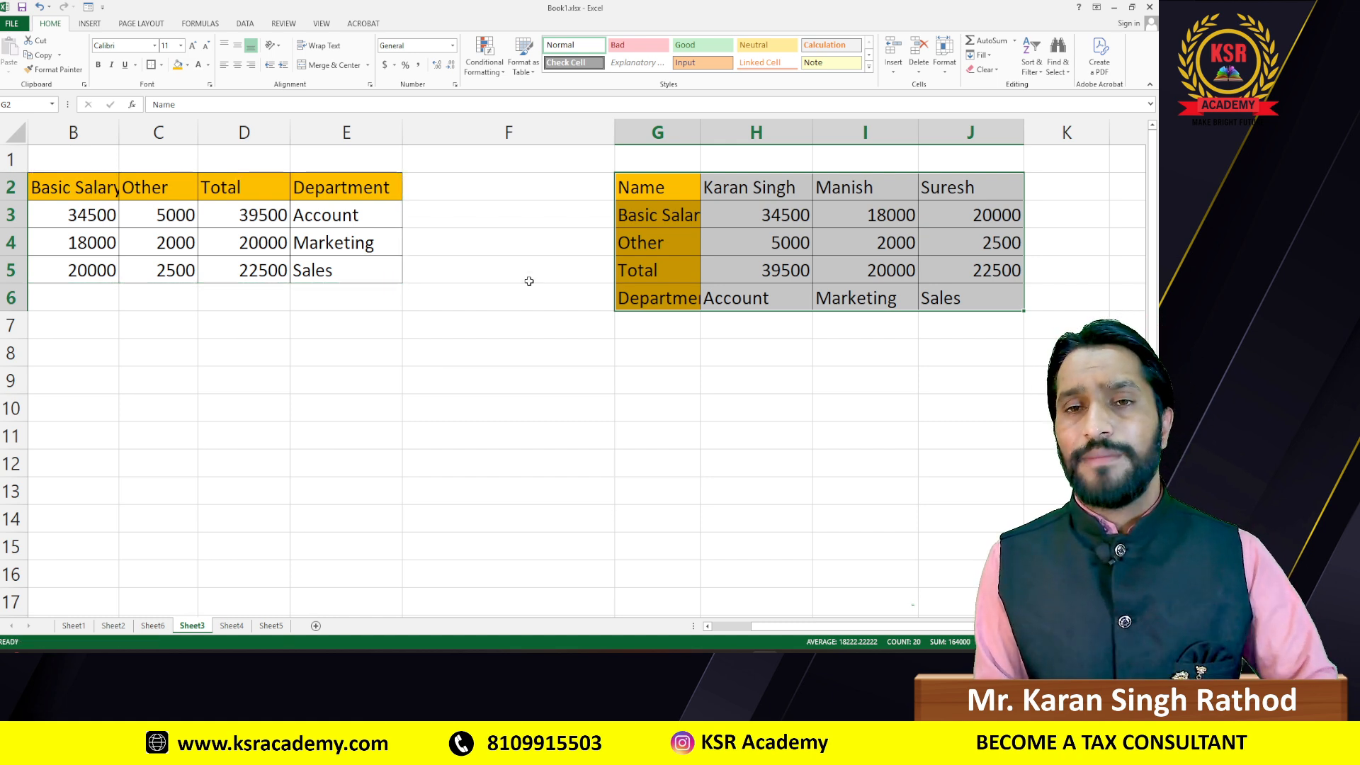
drag(700, 133, 714, 132)
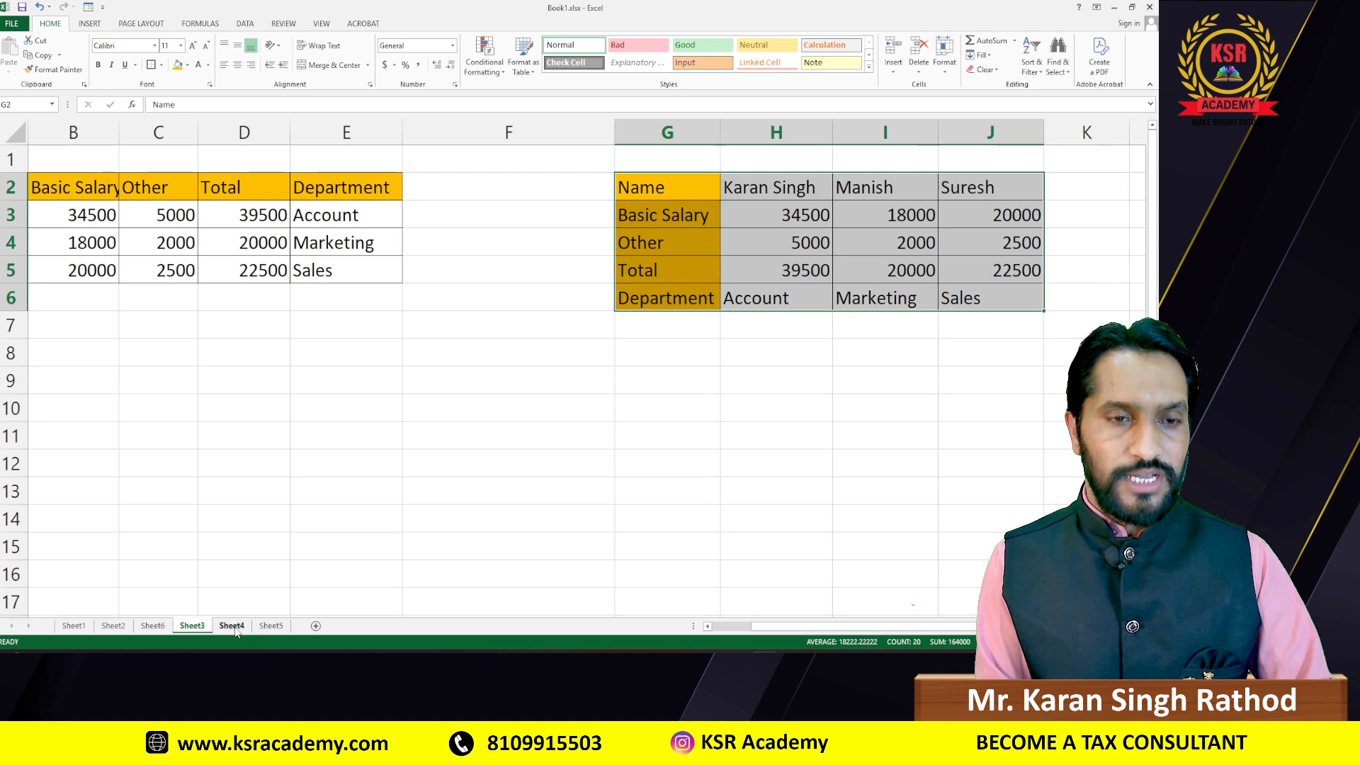
Step: On Sheet4, select the comma-separated text rows A2:A4
click(231, 626)
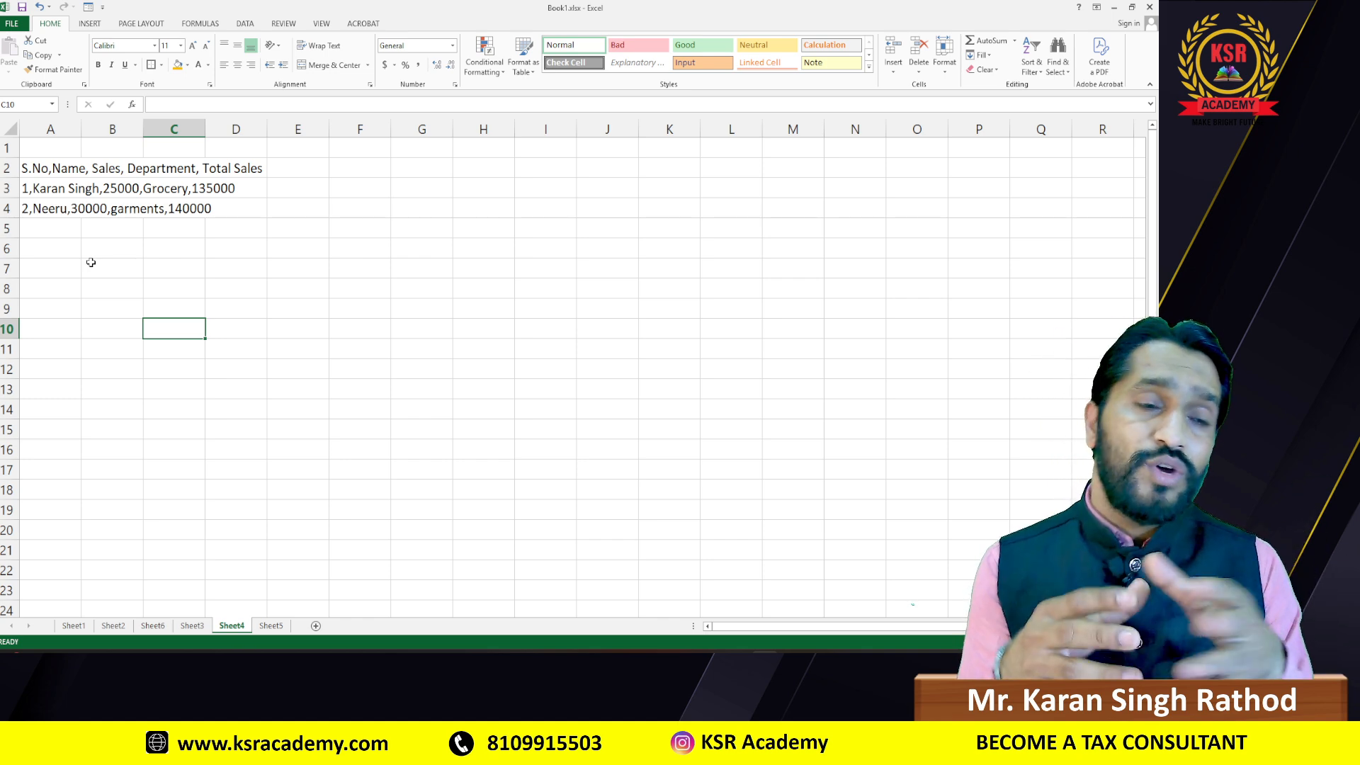
click(49, 169)
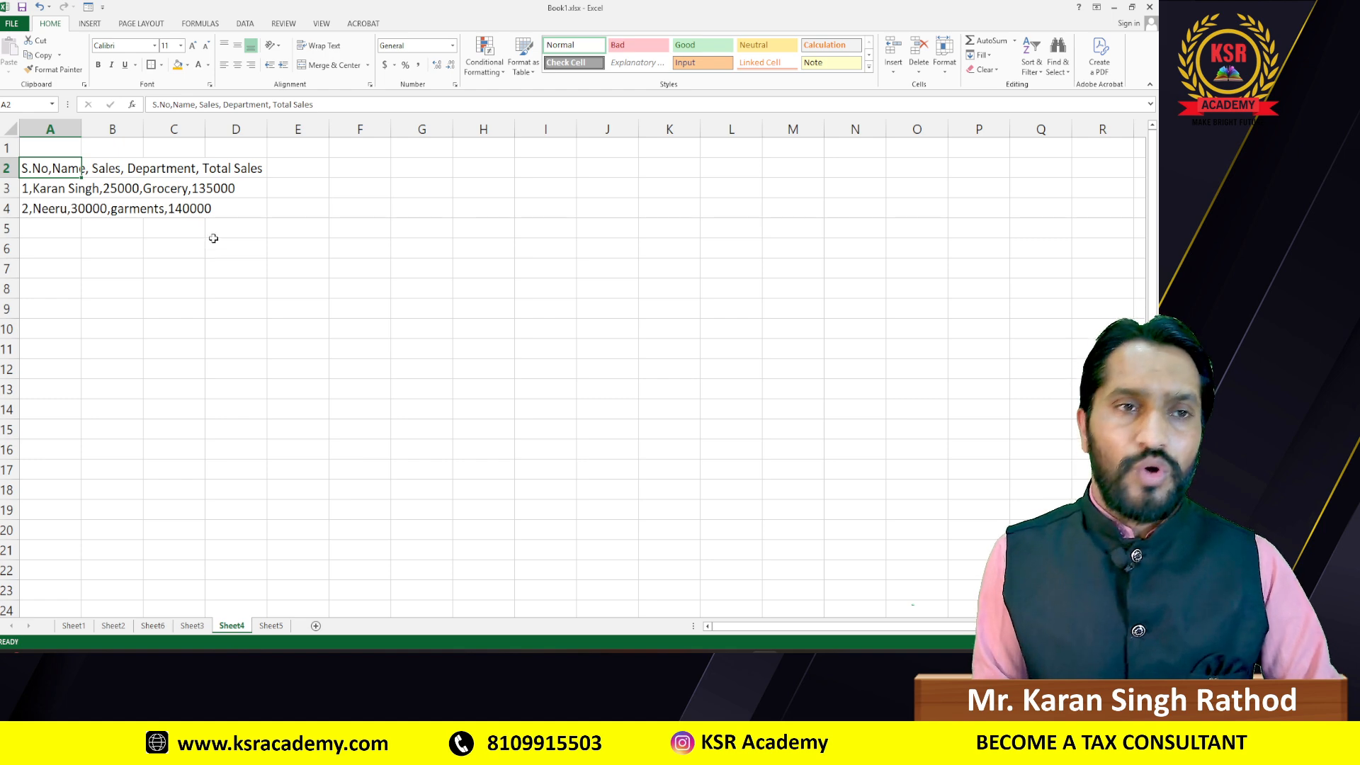
drag(48, 174, 51, 212)
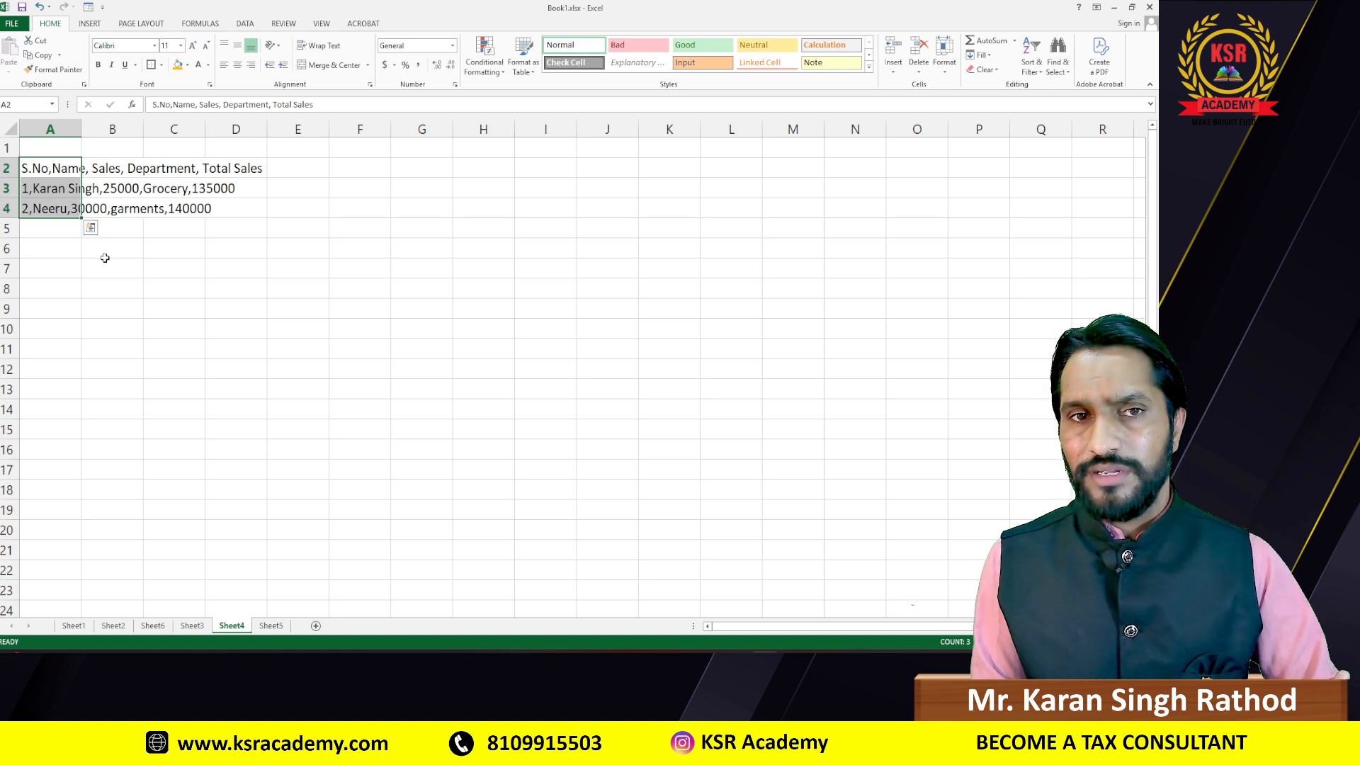
click(246, 25)
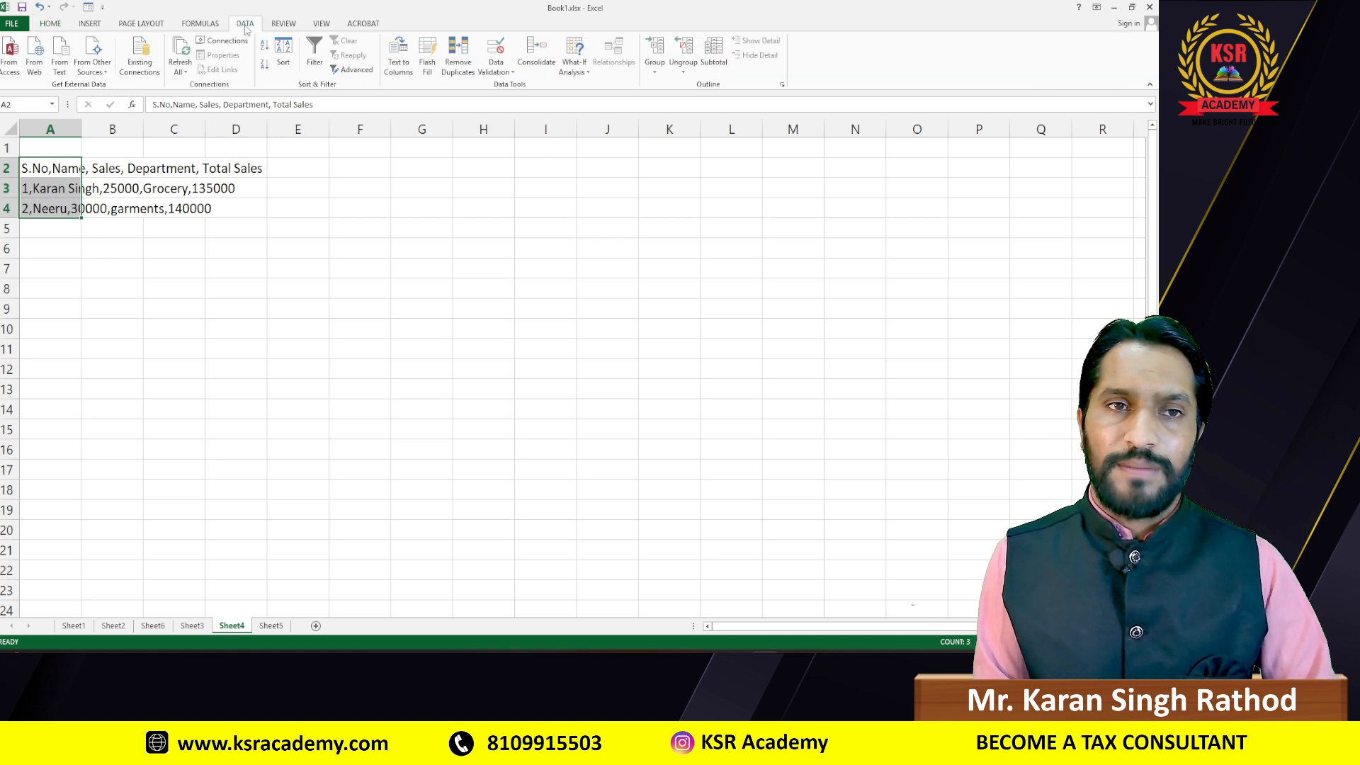
Step: Split A2:A4 into columns A–E with Text to Columns, Delimited by comma
click(399, 65)
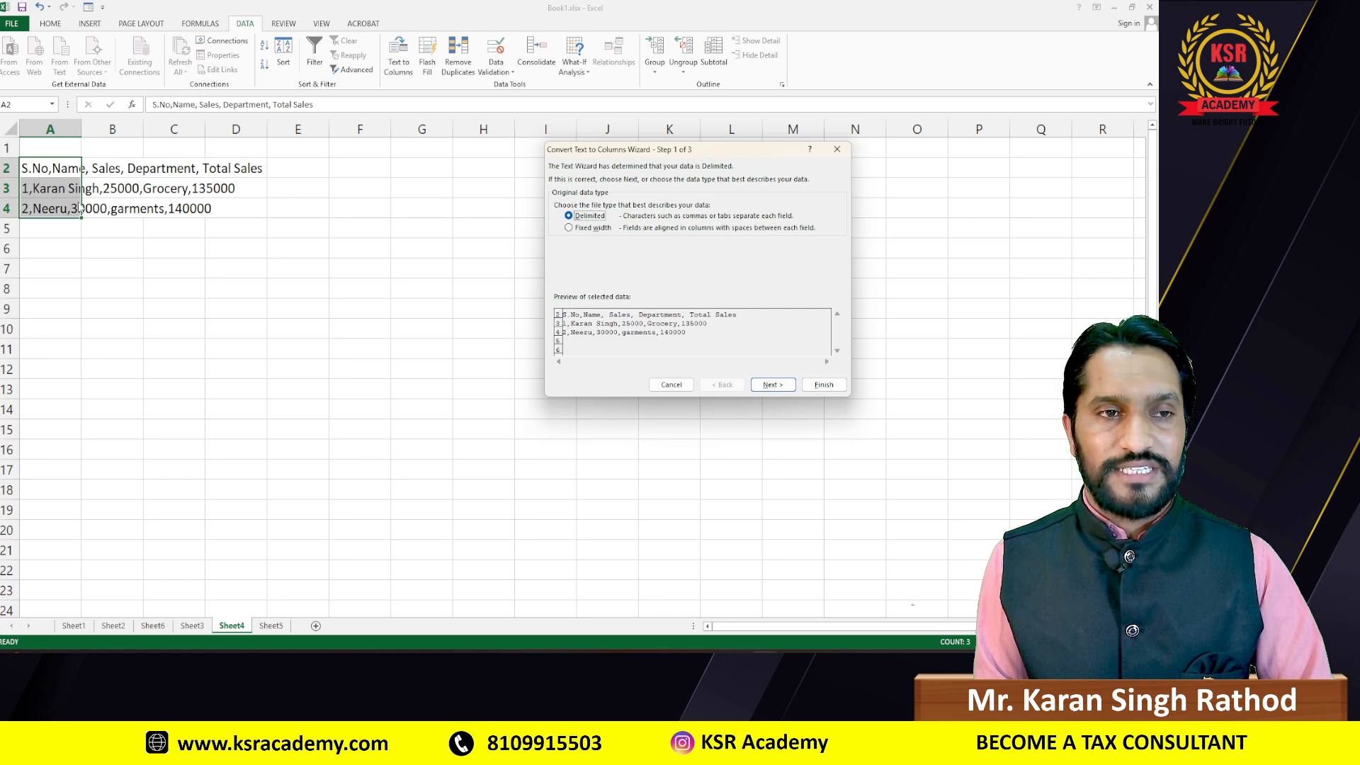
click(771, 385)
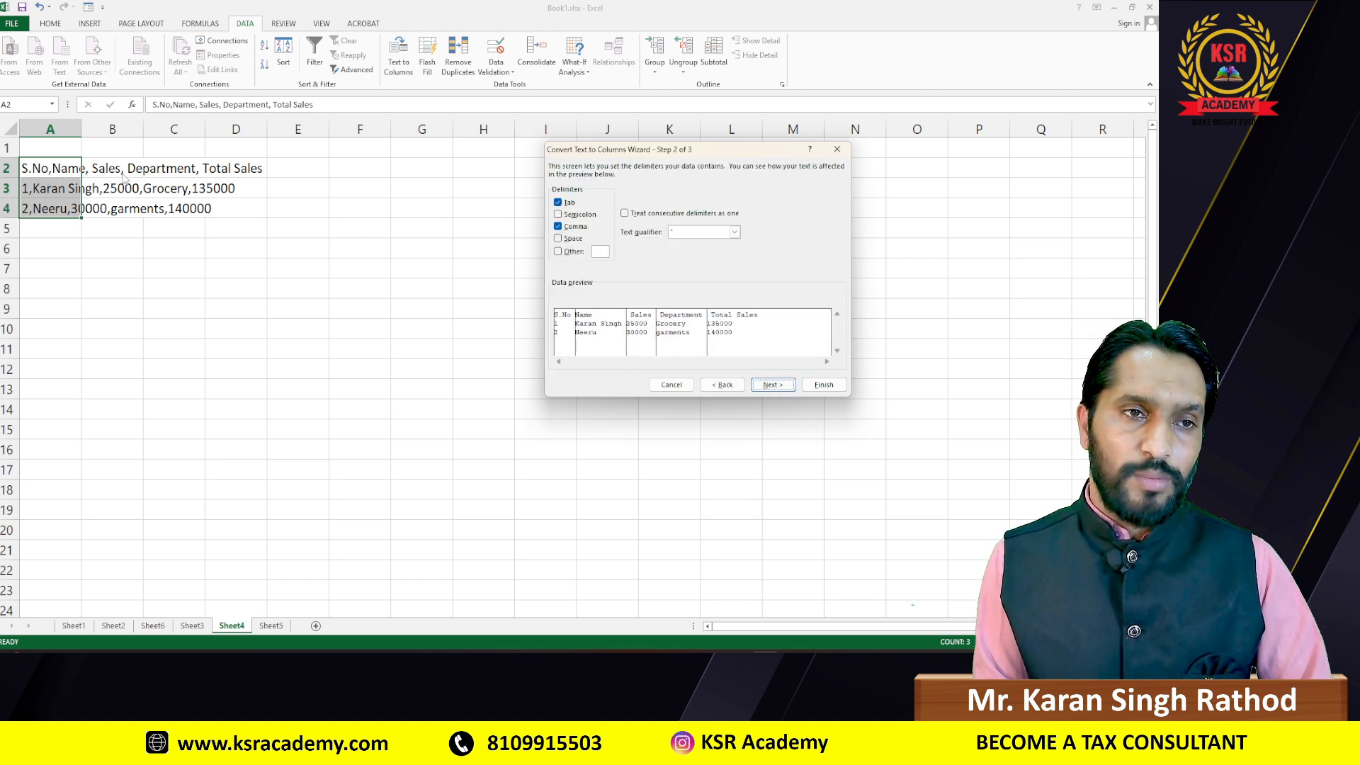
click(557, 225)
click(558, 226)
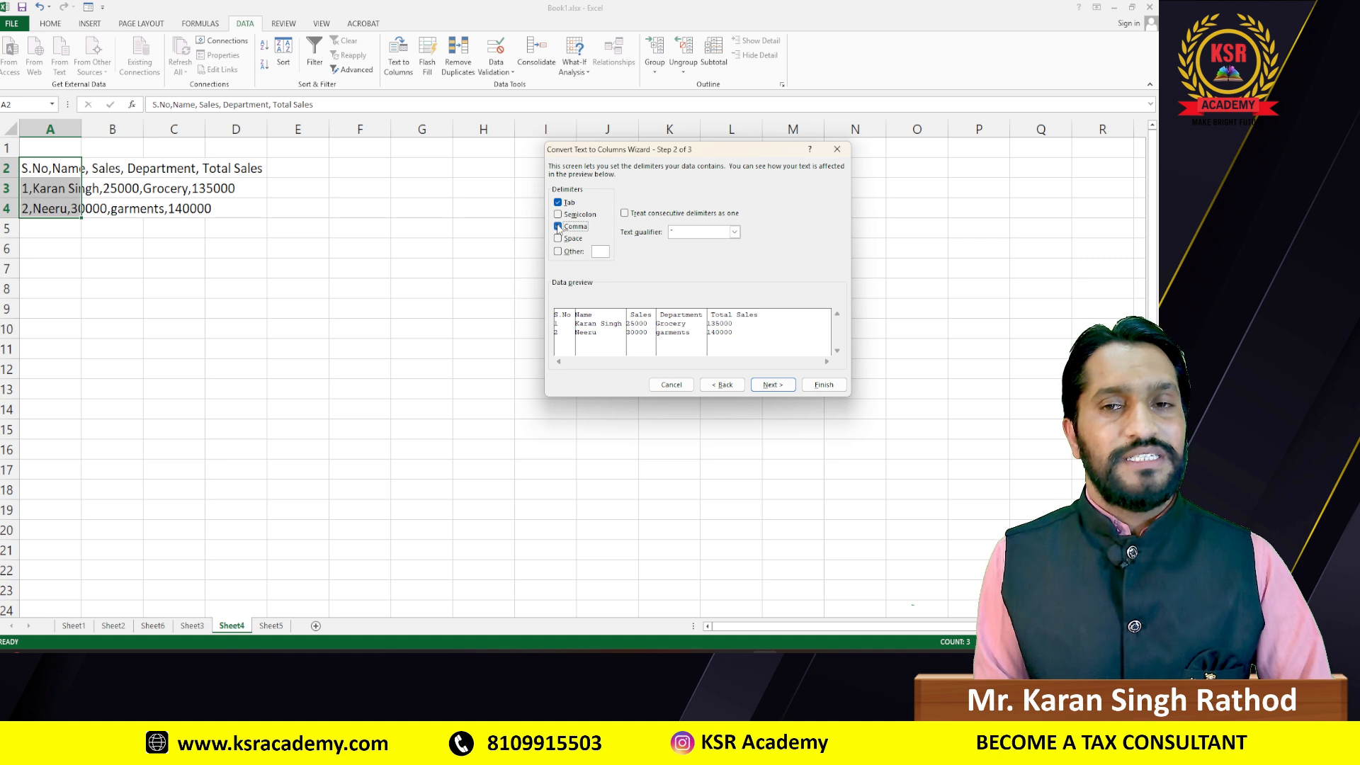
click(557, 226)
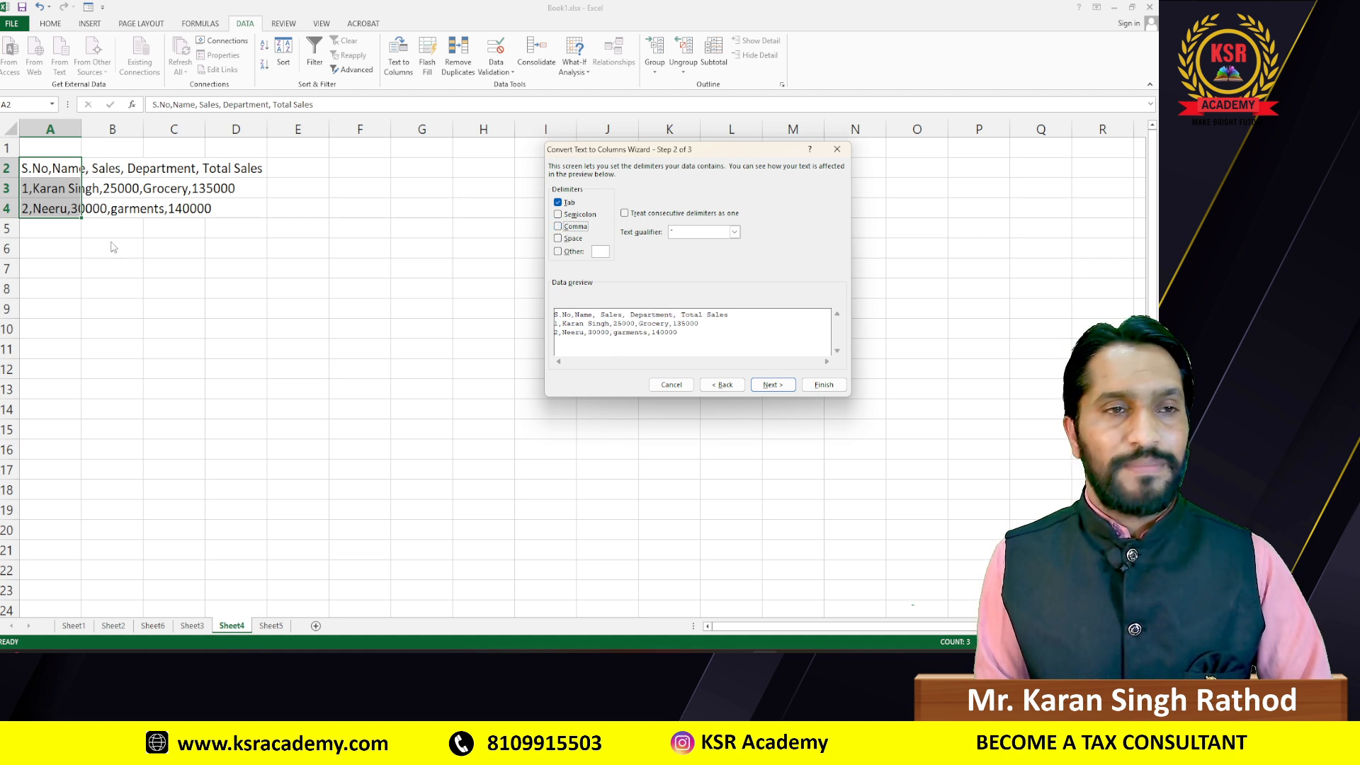
click(558, 227)
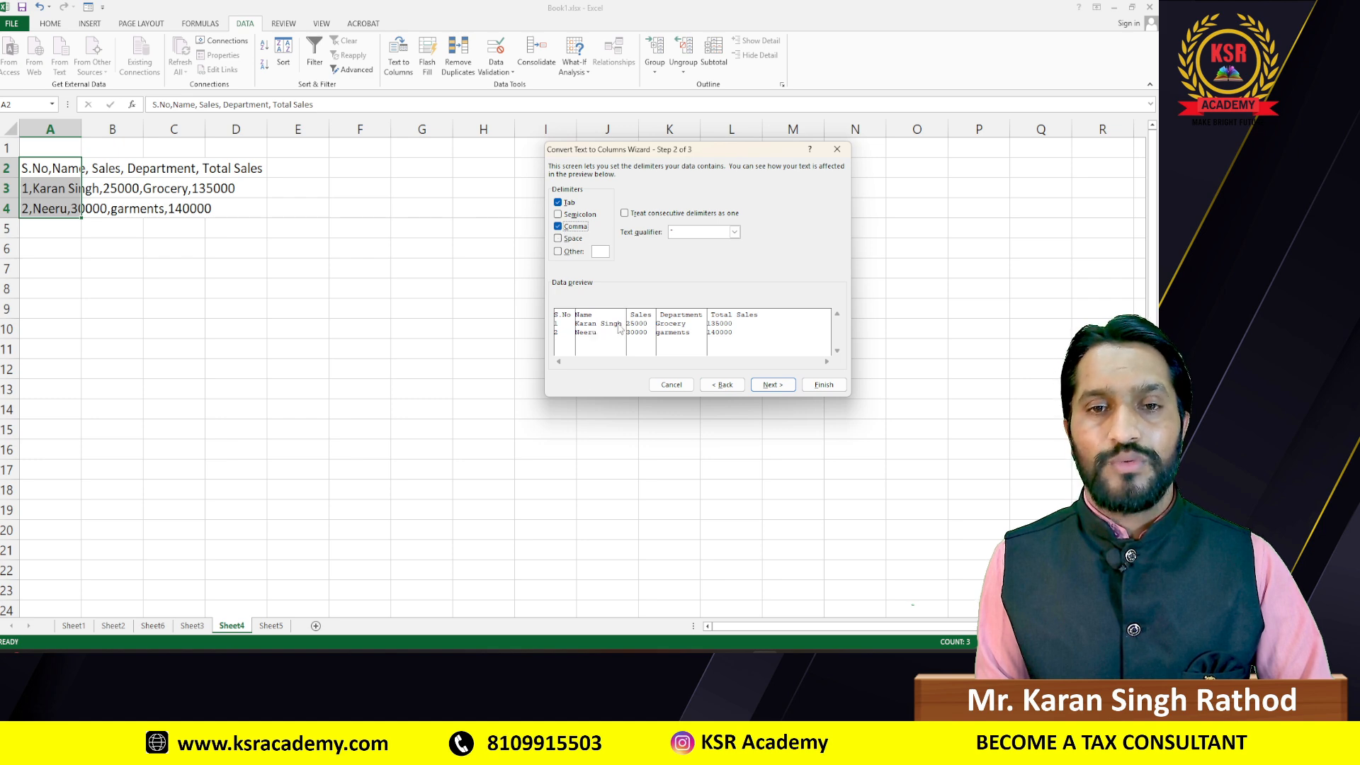
click(770, 384)
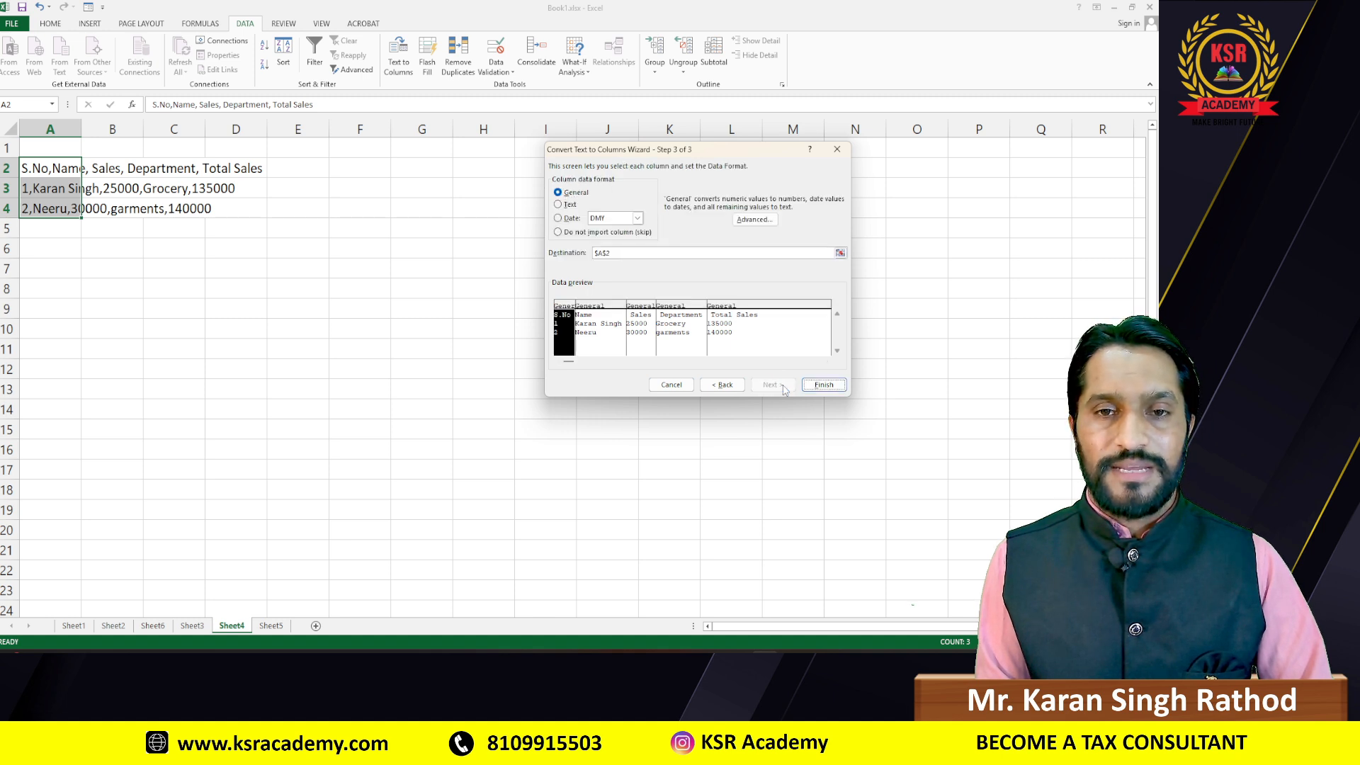
click(830, 388)
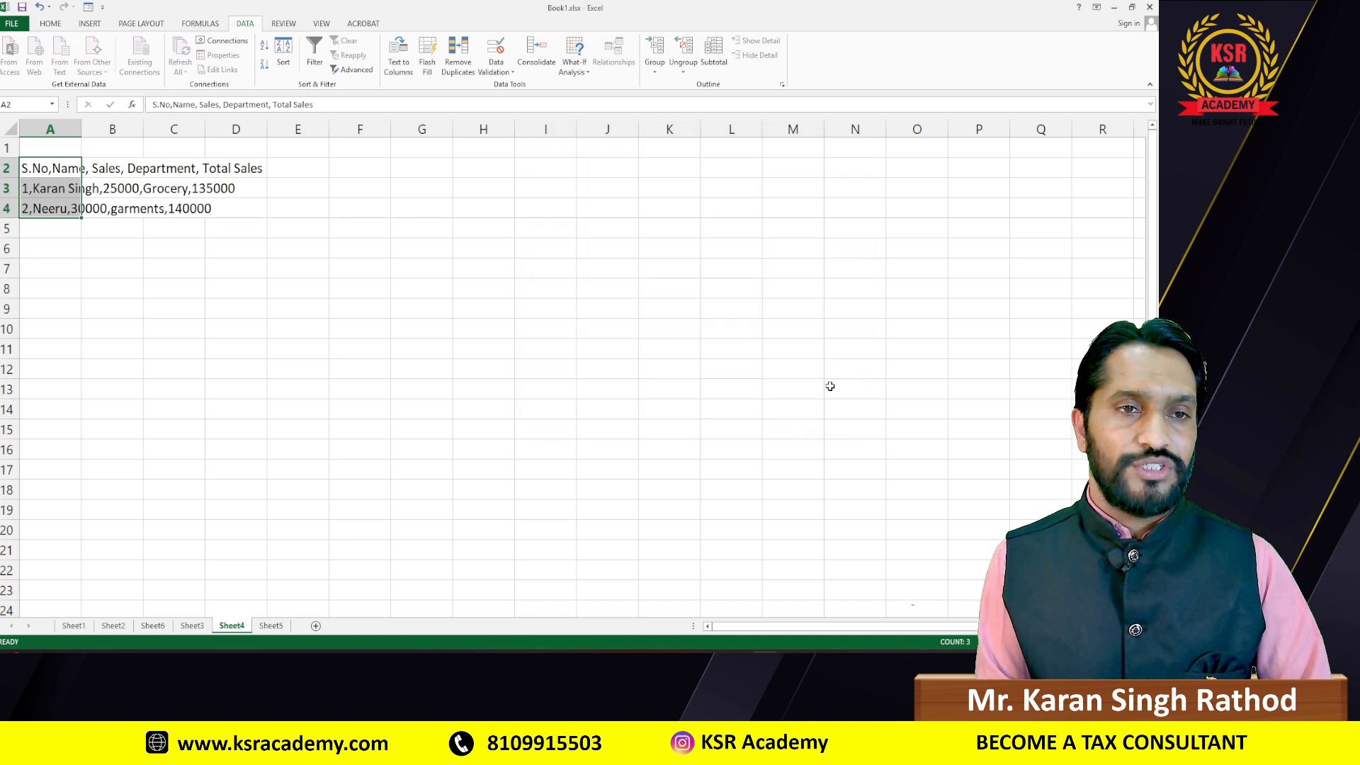
Step: Widen column B so full names show, then go to Sheet5's VISITOR DATA
click(106, 243)
ctrl+scroll(258, 295, up, 2)
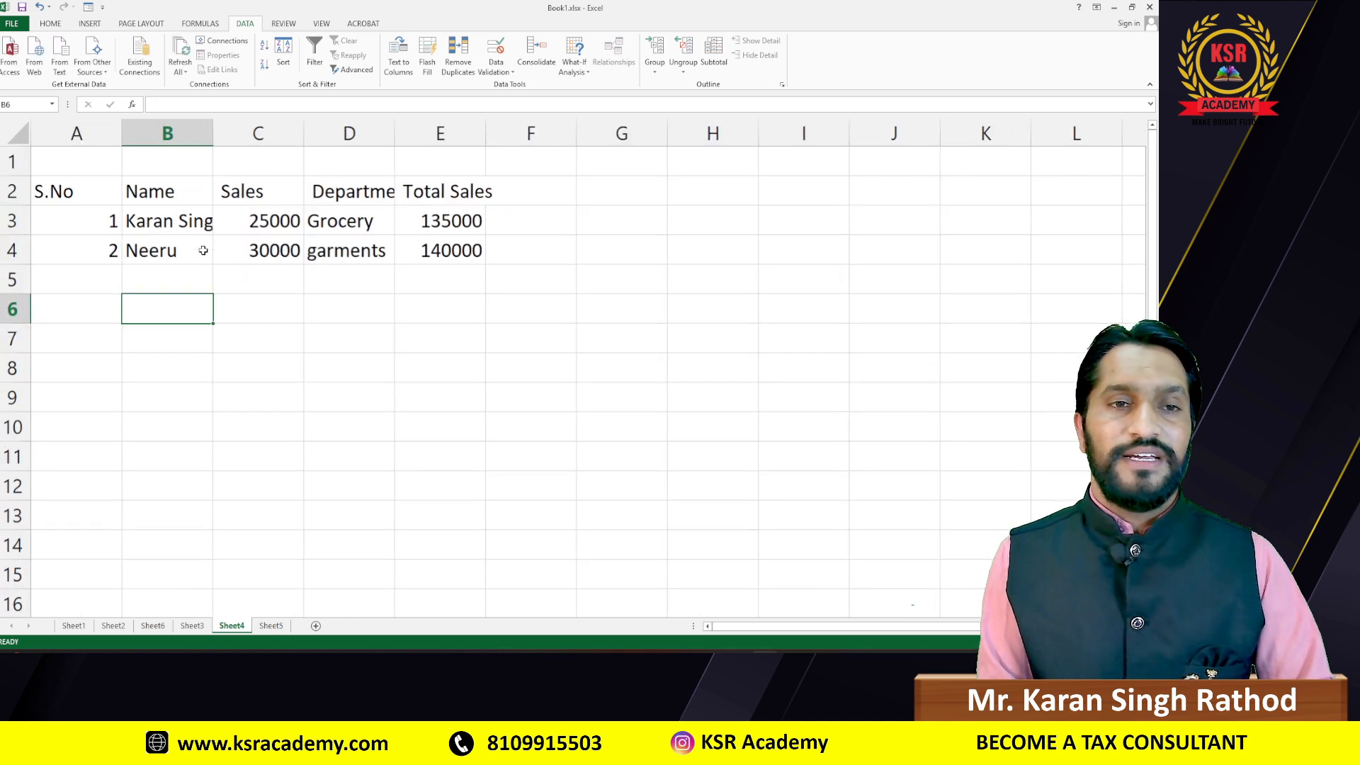
ctrl+scroll(203, 250, up, 1)
ctrl+scroll(204, 250, up, 3)
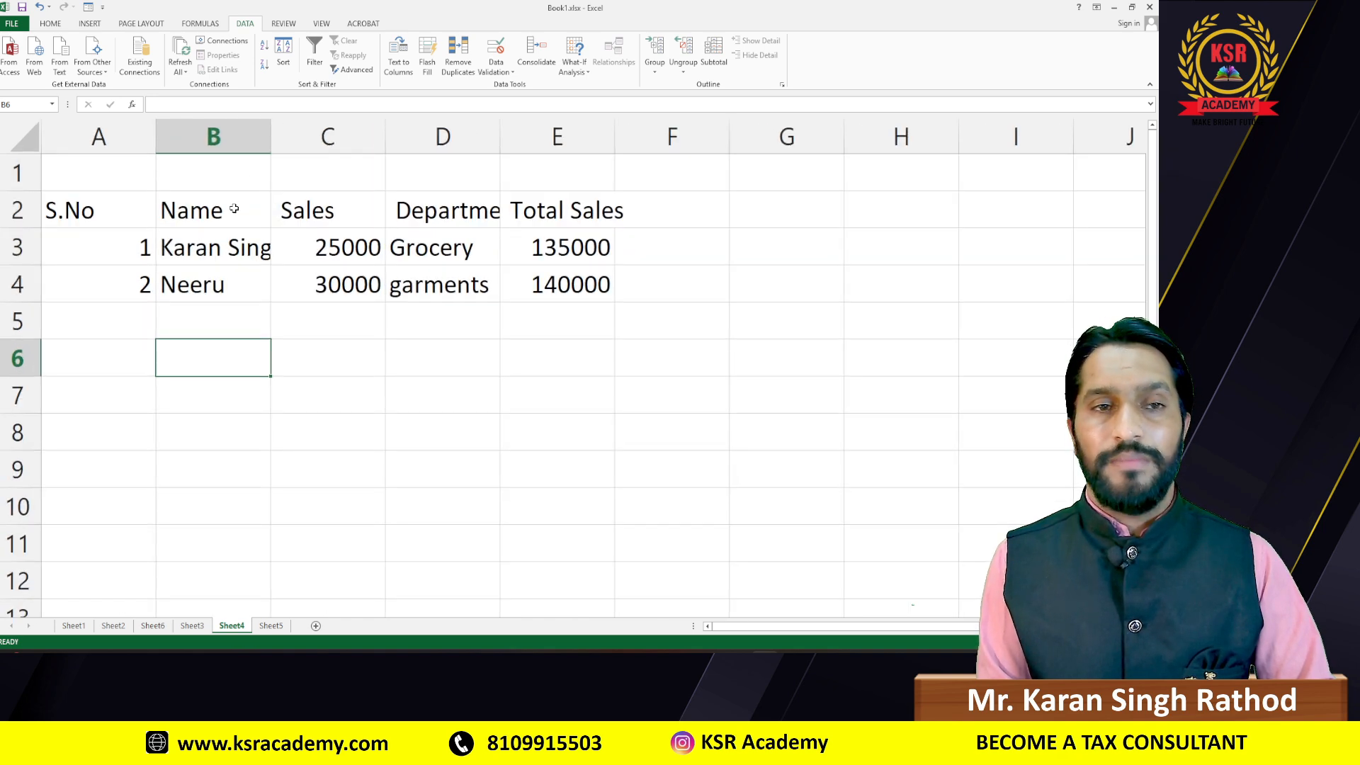
drag(273, 130, 338, 136)
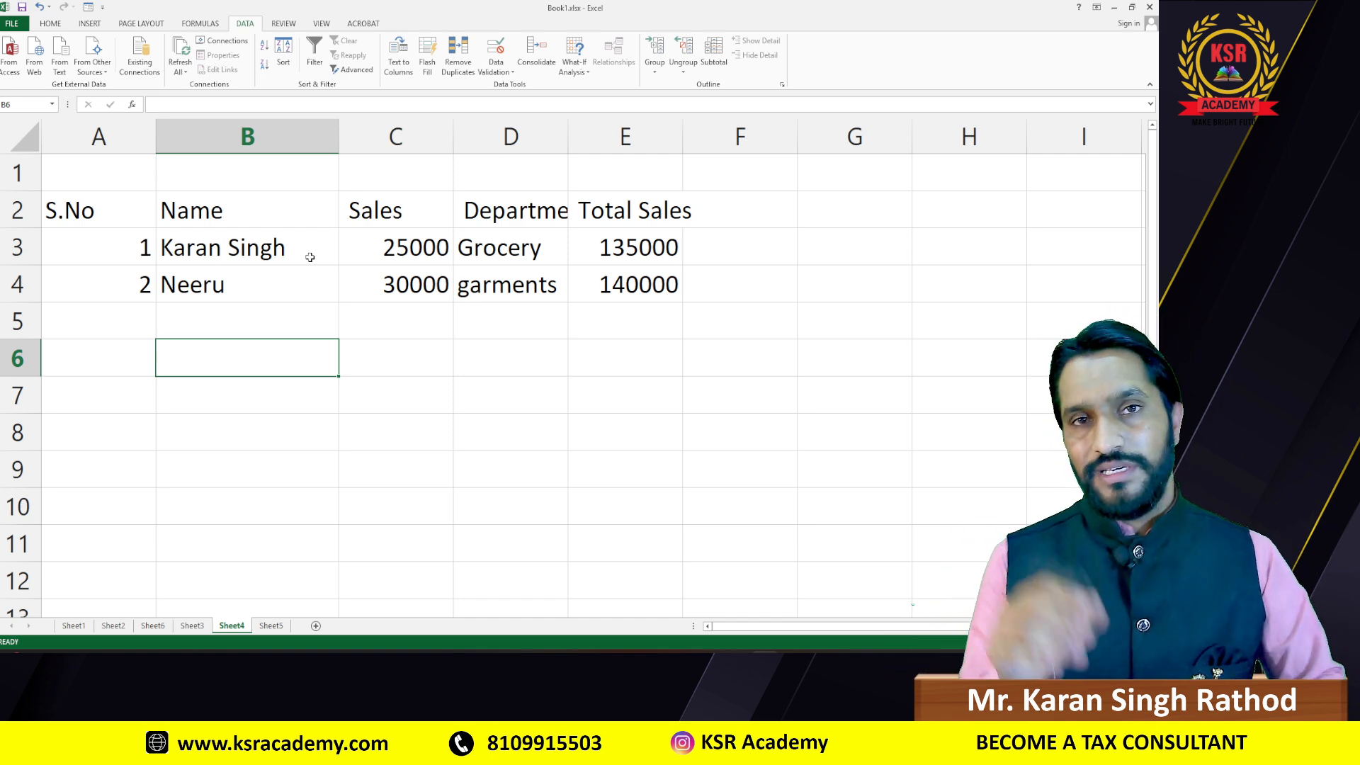
click(271, 626)
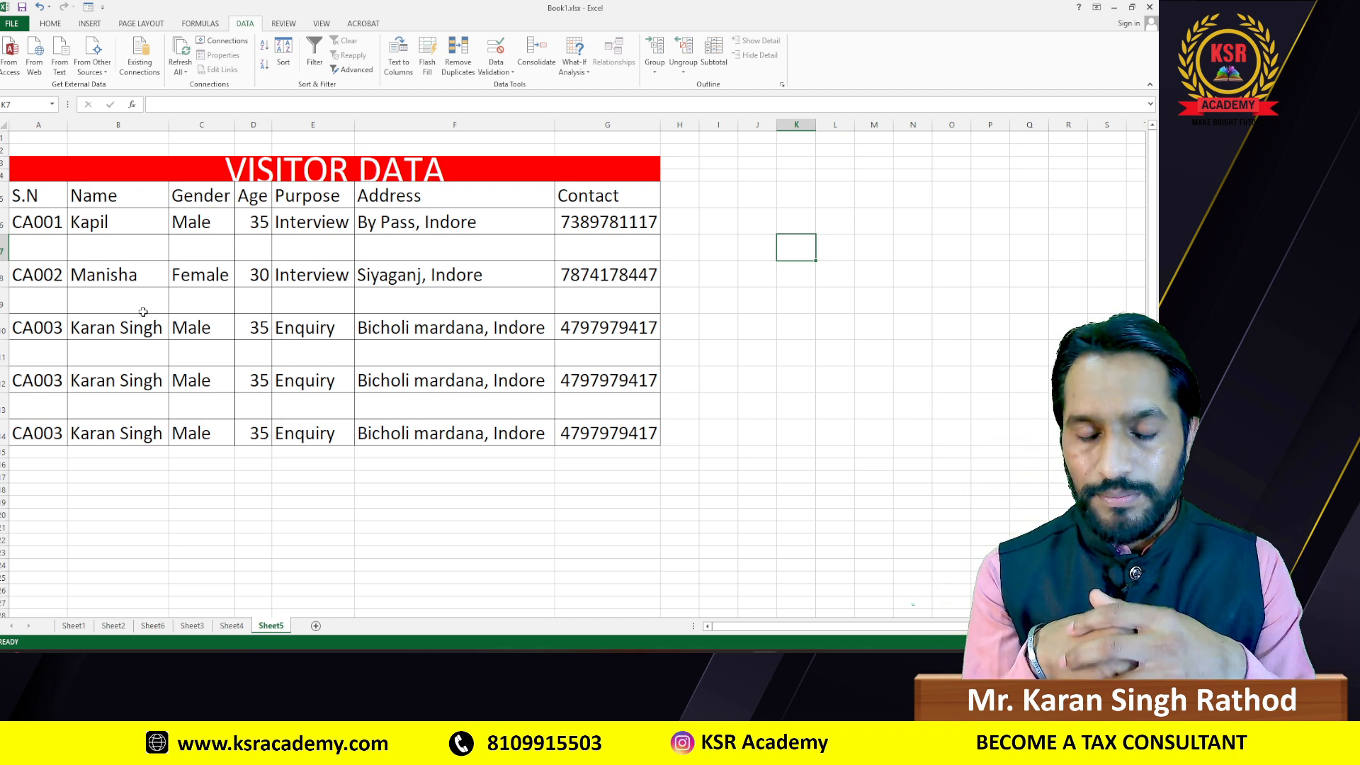
Step: Point out empty rows 7, 9, 11 and 13, then select the table A5:G14
click(37, 250)
click(45, 301)
click(39, 354)
click(32, 404)
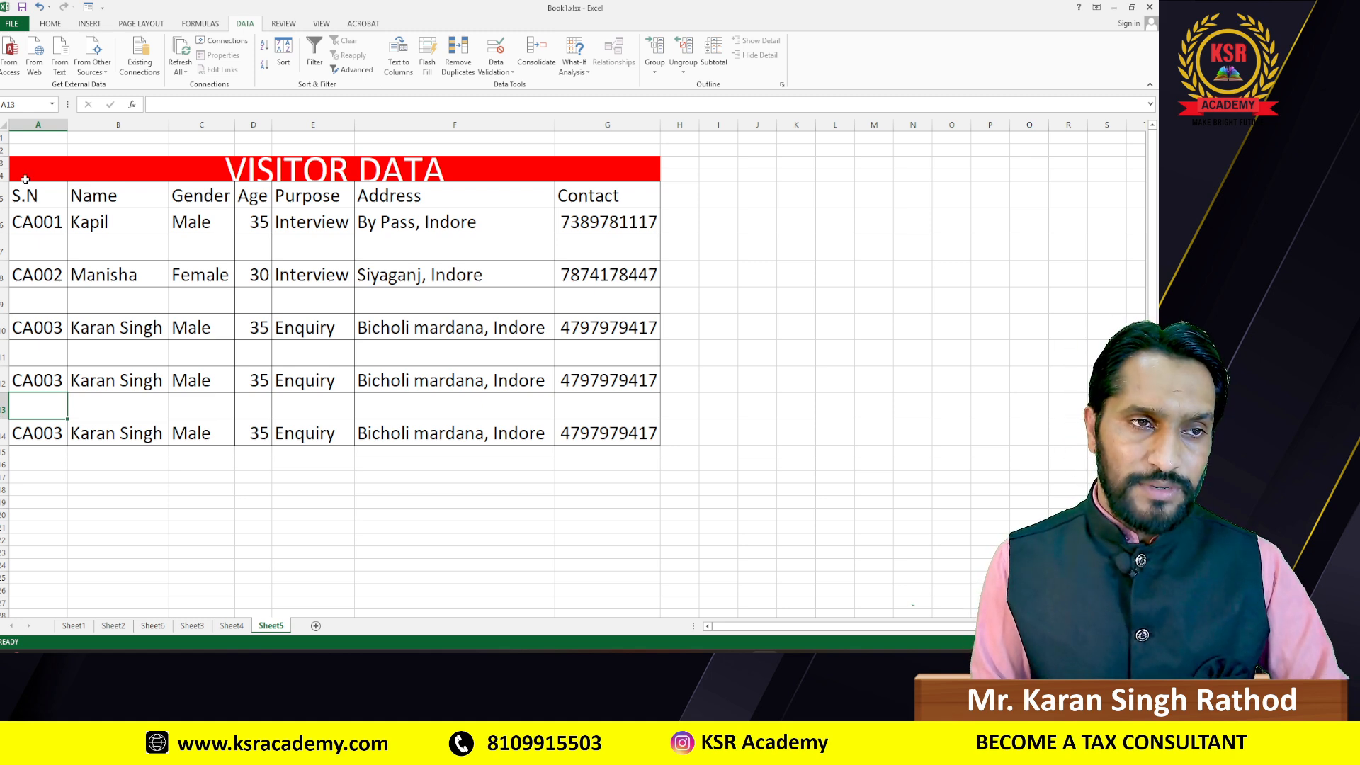
drag(28, 191, 602, 434)
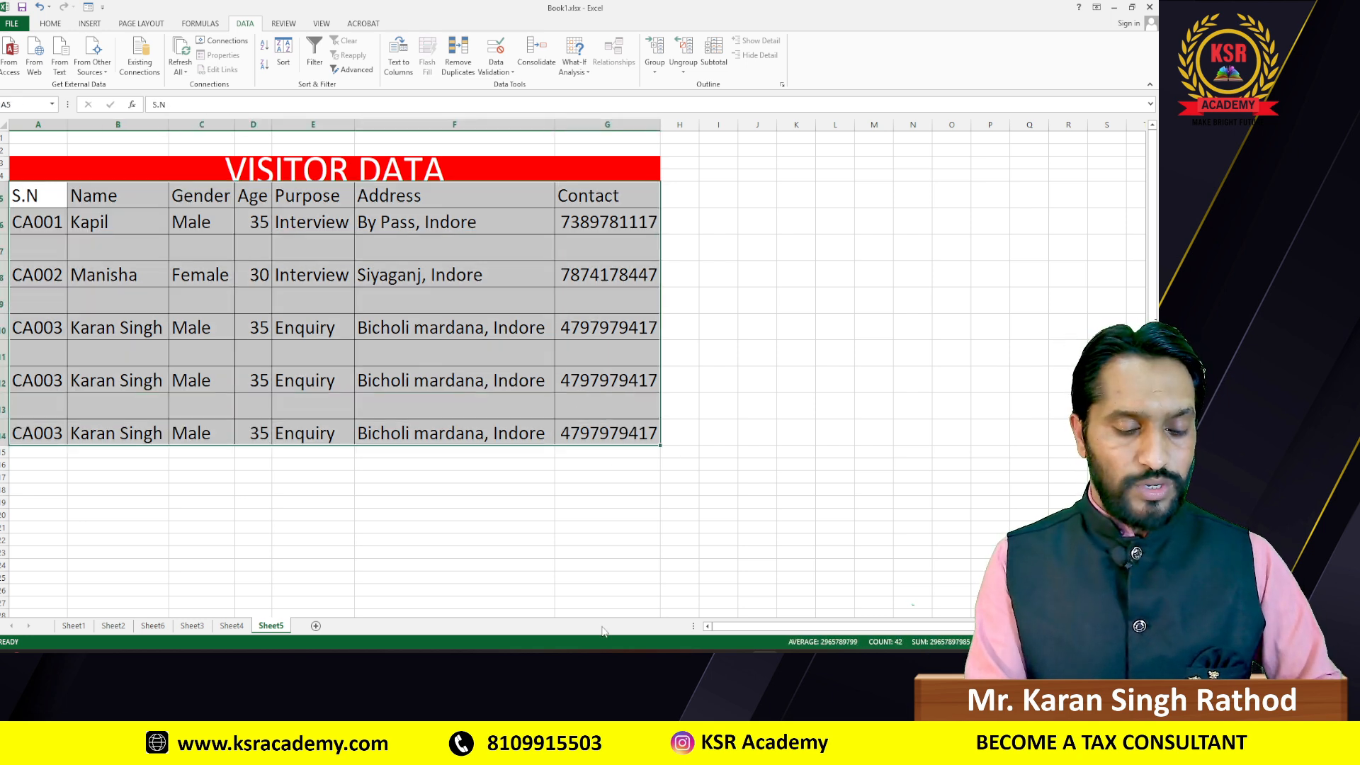
Step: Select every blank cell in the VISITOR DATA table using Go To Special > Blanks
key(ctrl+g)
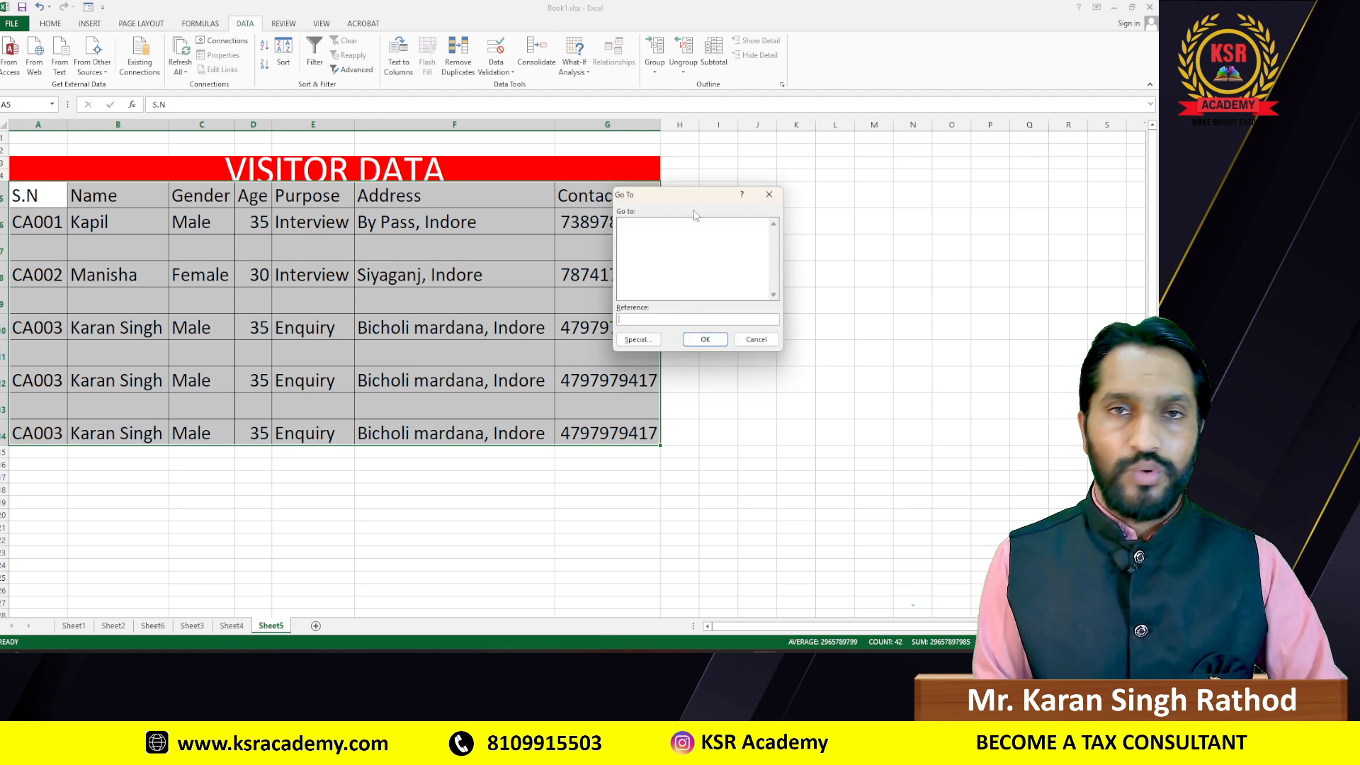
click(637, 340)
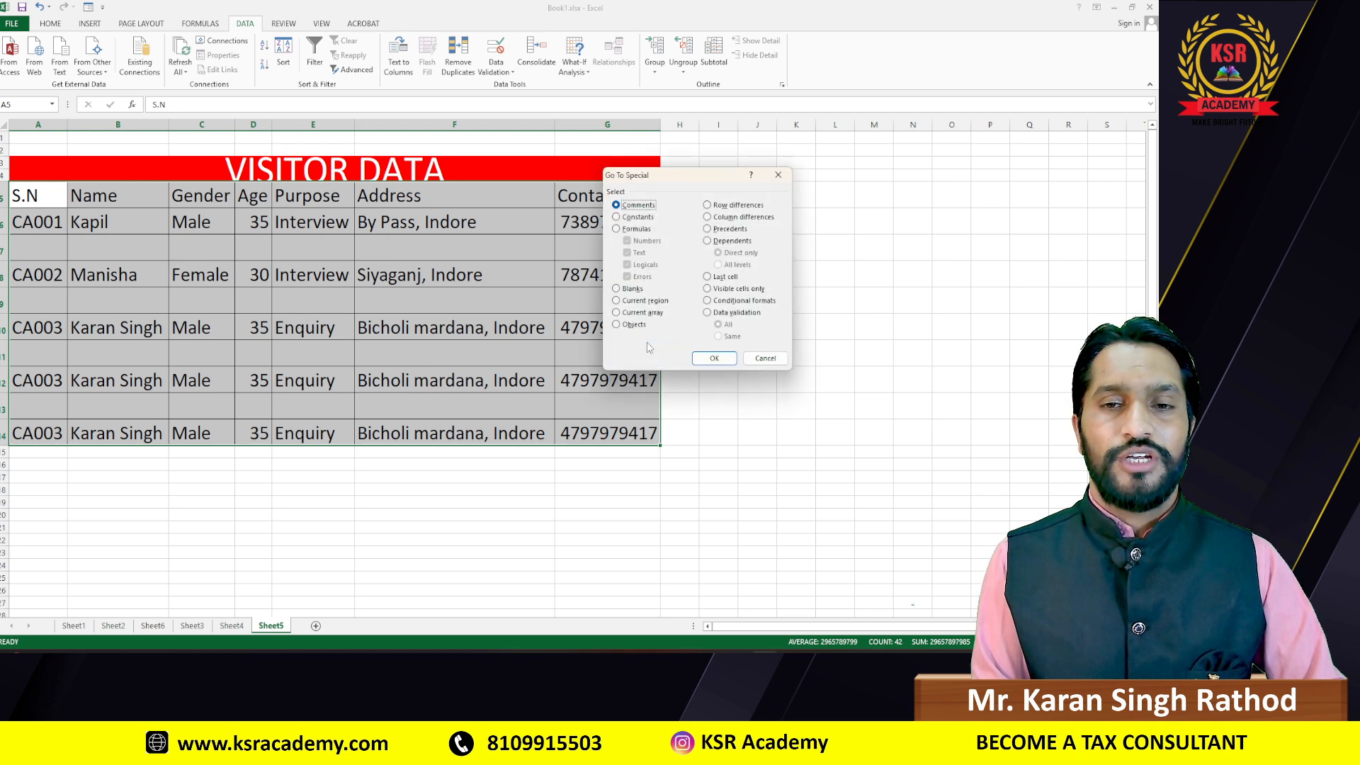
click(616, 289)
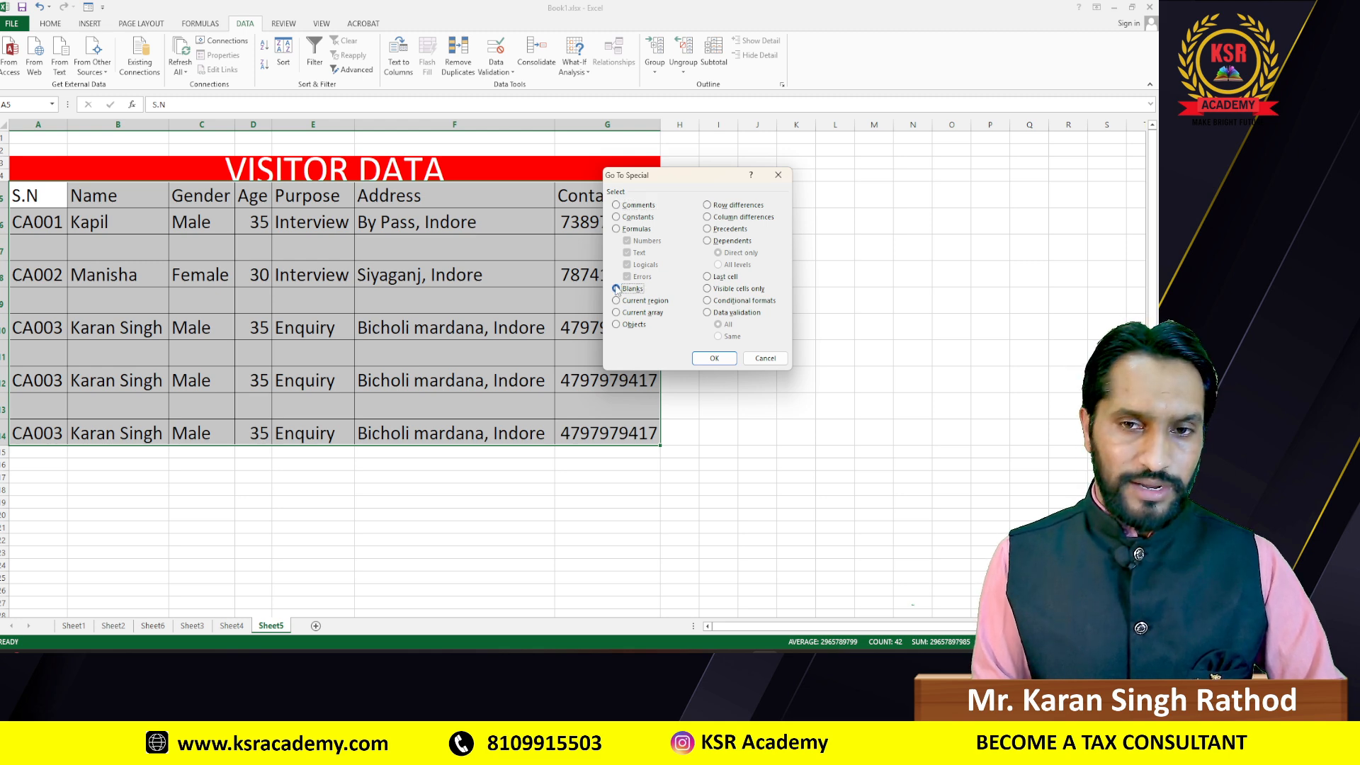
click(714, 358)
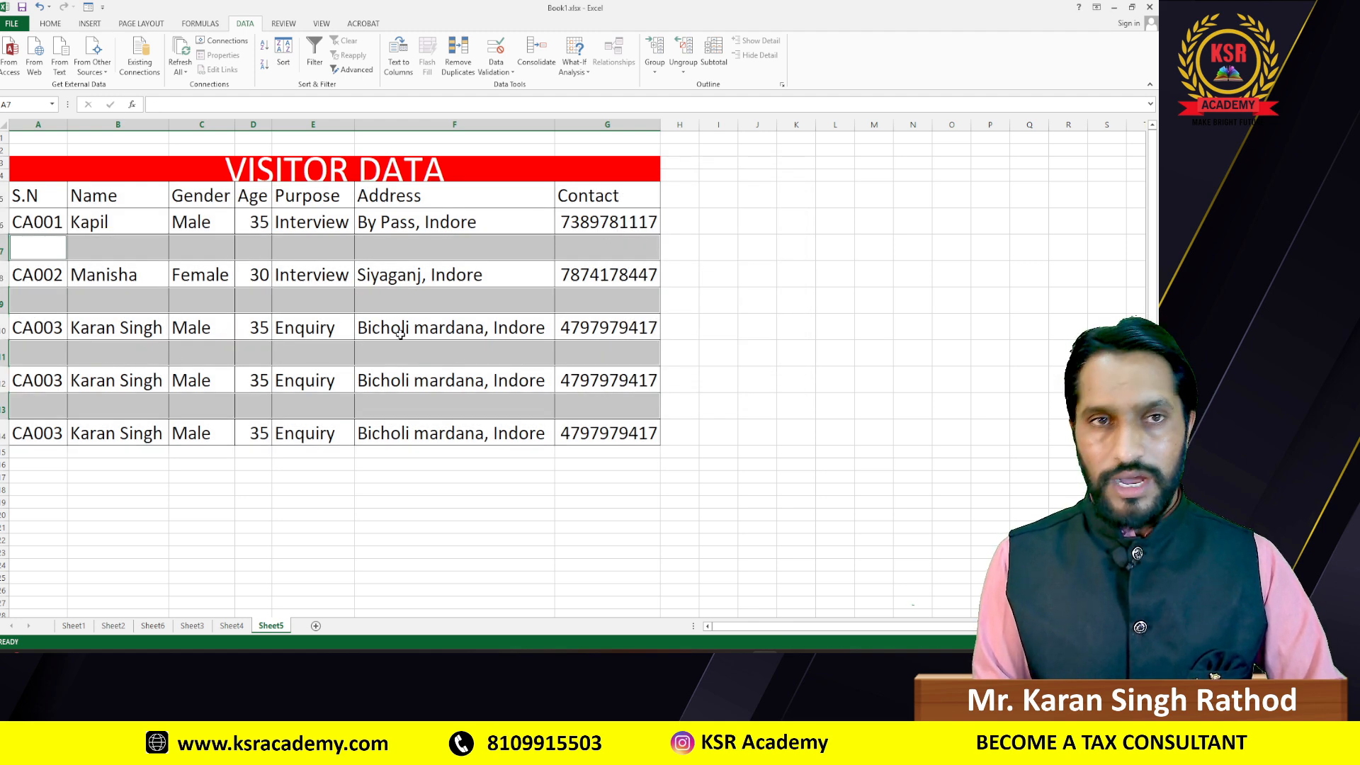
Step: Delete the sheet rows holding those blanks, leaving five consecutive visitor records in rows 6–10
click(50, 24)
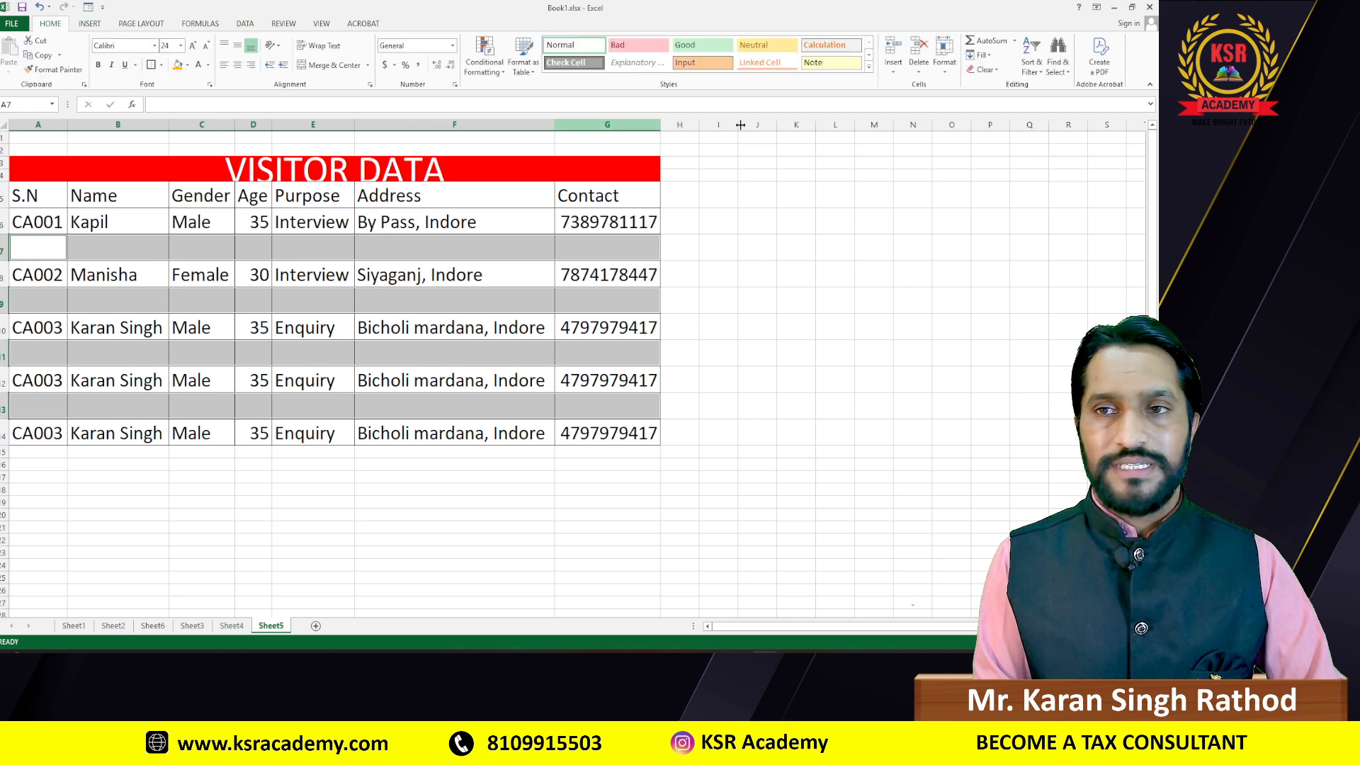
click(919, 67)
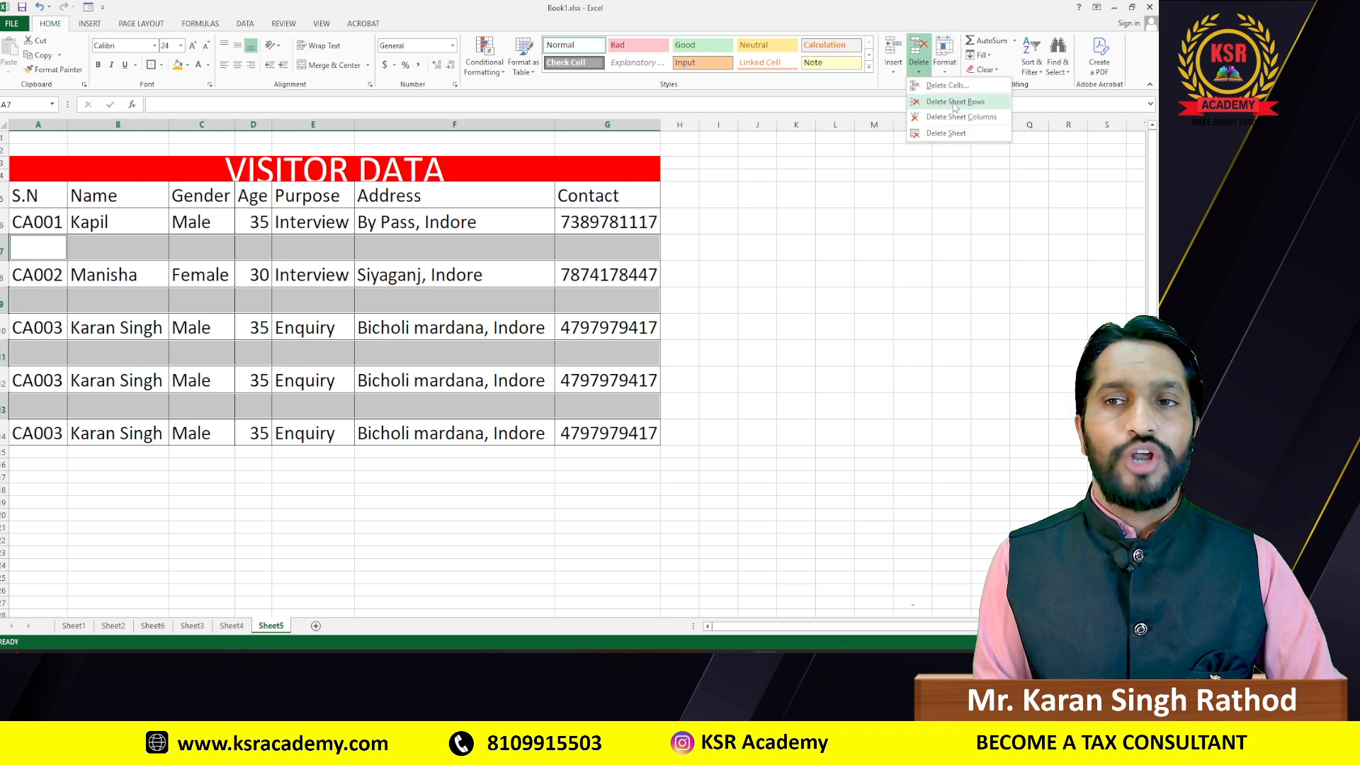
click(955, 101)
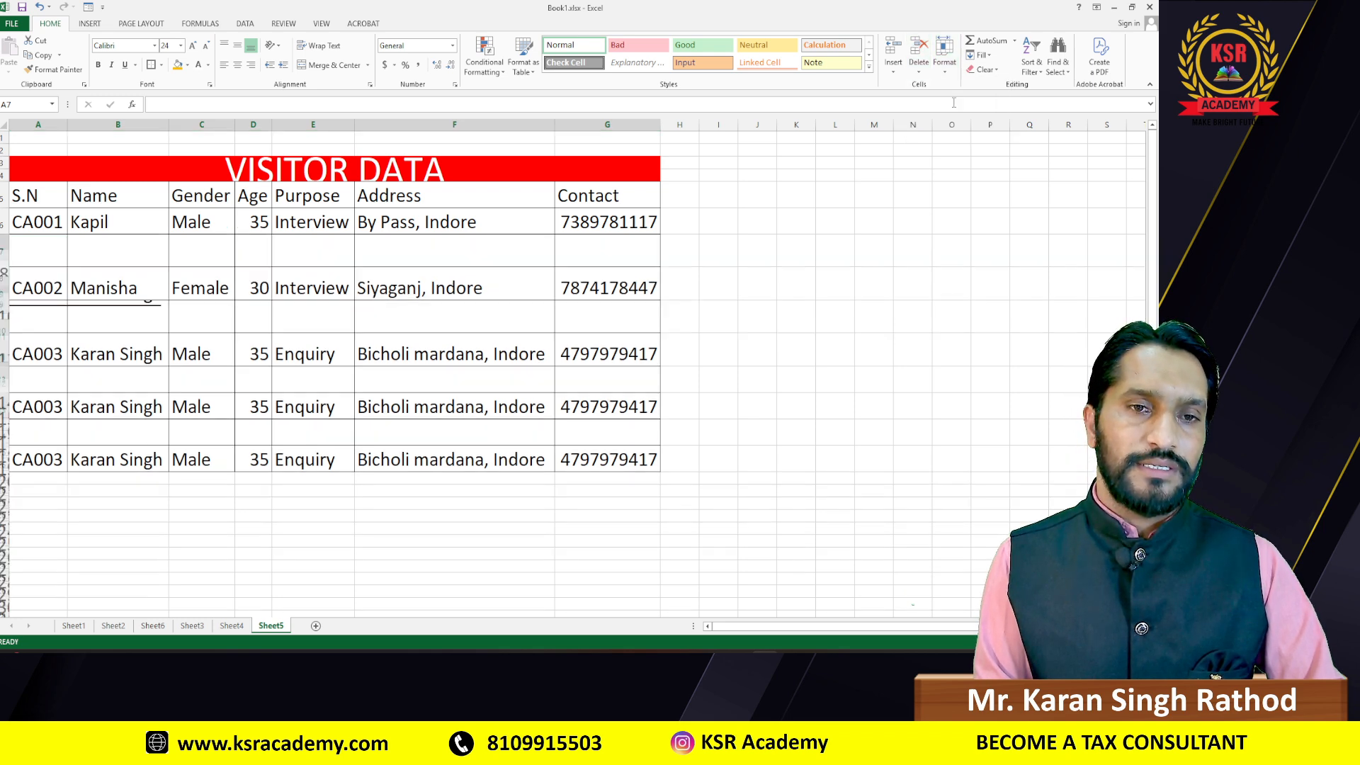
click(252, 368)
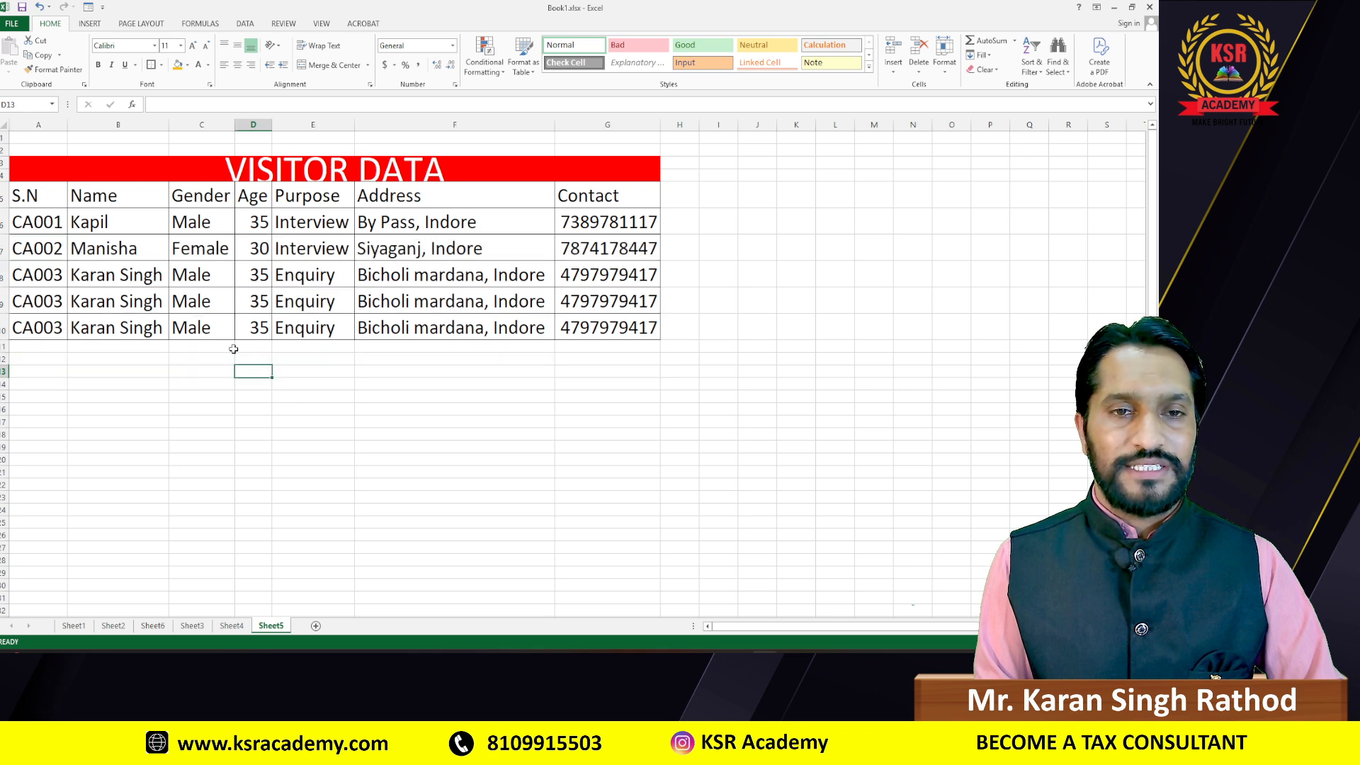